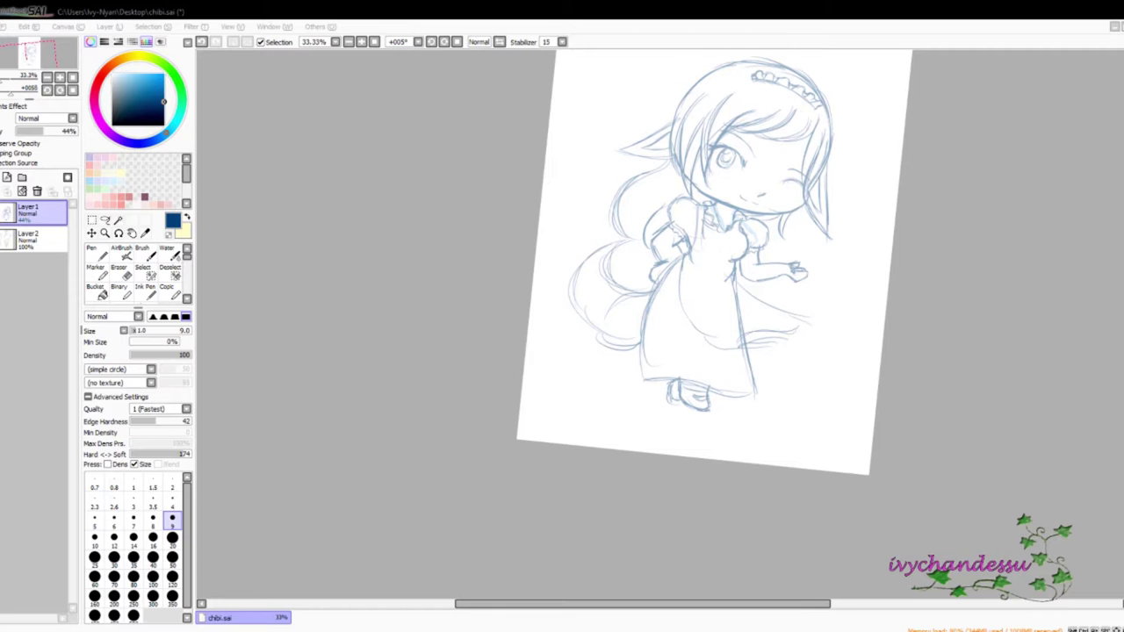
Step: Add a new layer above the sketch layers for the line art and set the drawing colour to black
{"action": "scroll", "coordinate": [1027, 231], "scroll_direction": "up", "scroll_amount": 3}
{"action": "key", "text": "Delete"}
{"action": "key", "text": "Delete"}
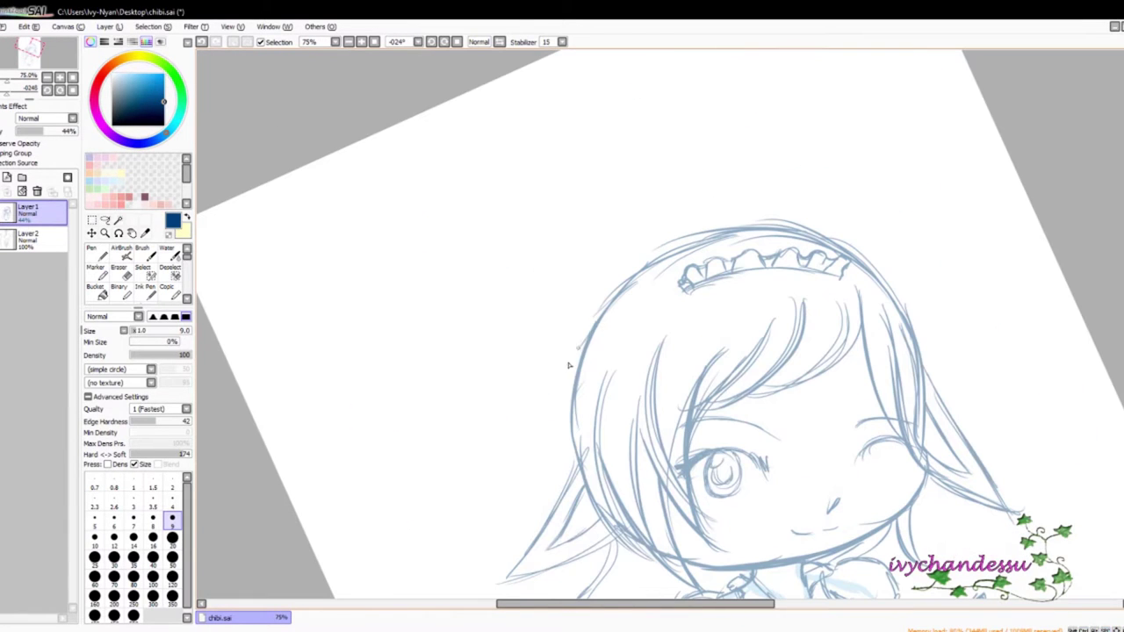
{"action": "key", "text": "ctrl+shift+n"}
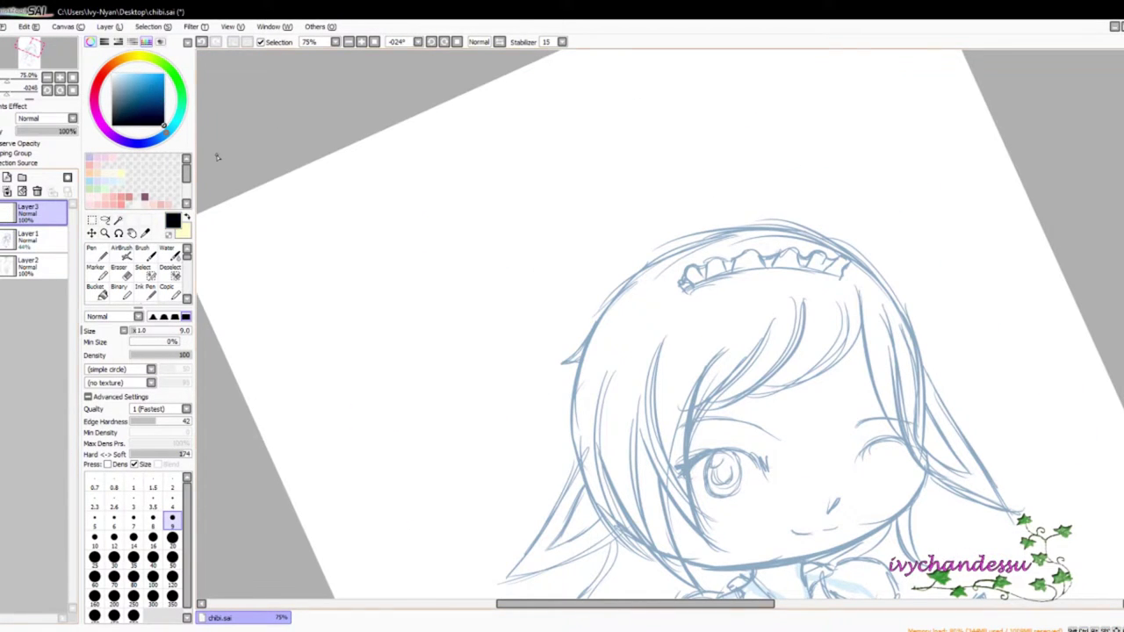
Step: Ink the long hair strands framing the open-eye side of the face in black over the sketch
{"action": "scroll", "coordinate": [796, 431], "scroll_direction": "up", "scroll_amount": 2}
{"action": "mouse_move", "coordinate": [577, 62]}
{"action": "left_mouse_down"}
{"action": "mouse_move", "coordinate": [615, 402]}
{"action": "mouse_move", "coordinate": [676, 501]}
{"action": "mouse_move", "coordinate": [562, 220]}
{"action": "mouse_move", "coordinate": [690, 499]}
{"action": "left_mouse_up"}
{"action": "key", "text": "ctrl+z"}
{"action": "left_click_drag", "start_coordinate": [694, 98], "coordinate": [614, 540]}
{"action": "key", "text": "ctrl+z"}
{"action": "key", "text": "ctrl+z"}
{"action": "mouse_move", "coordinate": [698, 98]}
{"action": "left_mouse_down"}
{"action": "mouse_move", "coordinate": [614, 536]}
{"action": "mouse_move", "coordinate": [650, 527]}
{"action": "mouse_move", "coordinate": [667, 554]}
{"action": "mouse_move", "coordinate": [711, 514]}
{"action": "left_mouse_up"}
{"action": "key", "text": "ctrl+z"}
{"action": "key", "text": "ctrl+z"}
Step: Ink the swept bangs across the forehead, redoing the strokes that miss the sketch
{"action": "mouse_move", "coordinate": [915, 355]}
{"action": "left_mouse_down"}
{"action": "mouse_move", "coordinate": [687, 525]}
{"action": "mouse_move", "coordinate": [549, 494]}
{"action": "left_mouse_up"}
{"action": "mouse_move", "coordinate": [531, 239]}
{"action": "left_mouse_down"}
{"action": "mouse_move", "coordinate": [650, 408]}
{"action": "mouse_move", "coordinate": [676, 426]}
{"action": "left_mouse_up"}
{"action": "mouse_move", "coordinate": [522, 232]}
{"action": "left_mouse_down"}
{"action": "mouse_move", "coordinate": [694, 516]}
{"action": "mouse_move", "coordinate": [660, 517]}
{"action": "left_mouse_up"}
{"action": "key", "text": "ctrl+z"}
{"action": "key", "text": "ctrl+z"}
{"action": "key", "text": "ctrl+z"}
{"action": "key", "text": "ctrl+z"}
{"action": "mouse_move", "coordinate": [534, 326]}
{"action": "left_mouse_down"}
{"action": "mouse_move", "coordinate": [498, 207]}
{"action": "mouse_move", "coordinate": [646, 502]}
{"action": "left_mouse_up"}
{"action": "key", "text": "ctrl+z"}
{"action": "mouse_move", "coordinate": [499, 205]}
{"action": "left_mouse_down"}
{"action": "mouse_move", "coordinate": [606, 471]}
{"action": "mouse_move", "coordinate": [650, 511]}
{"action": "mouse_move", "coordinate": [765, 73]}
{"action": "left_mouse_up"}
{"action": "key", "text": "ctrl+z"}
{"action": "key", "text": "ctrl+z"}
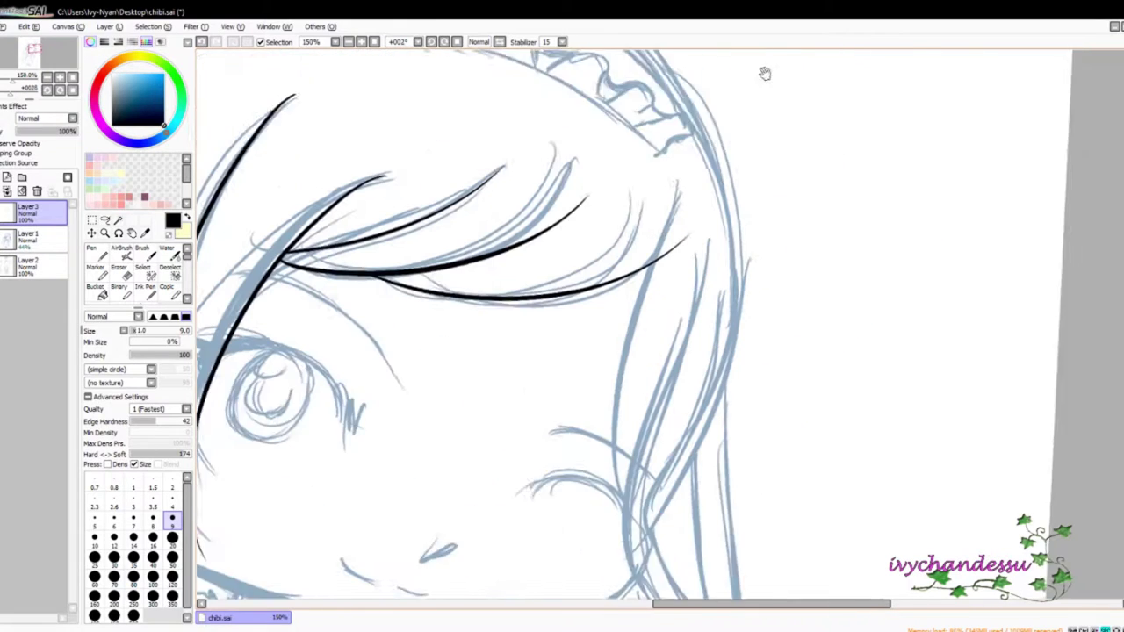
Step: Ink the two hair strands beside the winking eye and erase the overshoot below the point where they meet
{"action": "scroll", "coordinate": [738, 88], "scroll_direction": "down", "scroll_amount": 3}
{"action": "key", "text": "e"}
{"action": "key", "text": "n"}
{"action": "key", "text": "ctrl+z"}
{"action": "left_click_drag", "start_coordinate": [685, 83], "coordinate": [641, 491]}
{"action": "key", "text": "ctrl+z"}
{"action": "left_click_drag", "start_coordinate": [683, 84], "coordinate": [645, 514]}
{"action": "left_click_drag", "start_coordinate": [717, 132], "coordinate": [654, 516]}
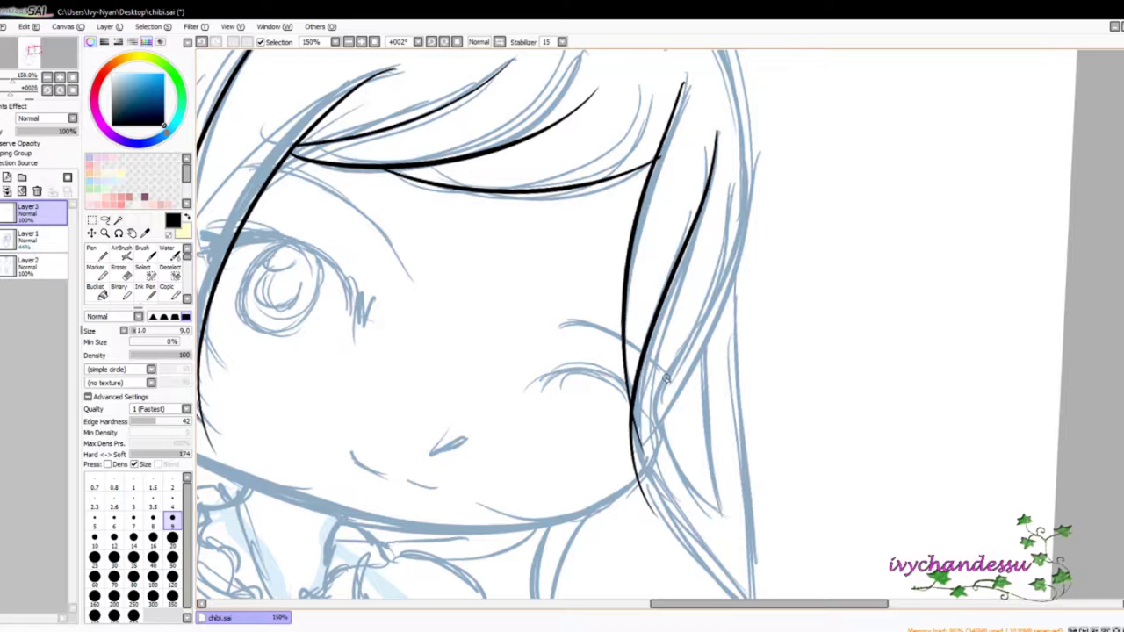
{"action": "key", "text": "e"}
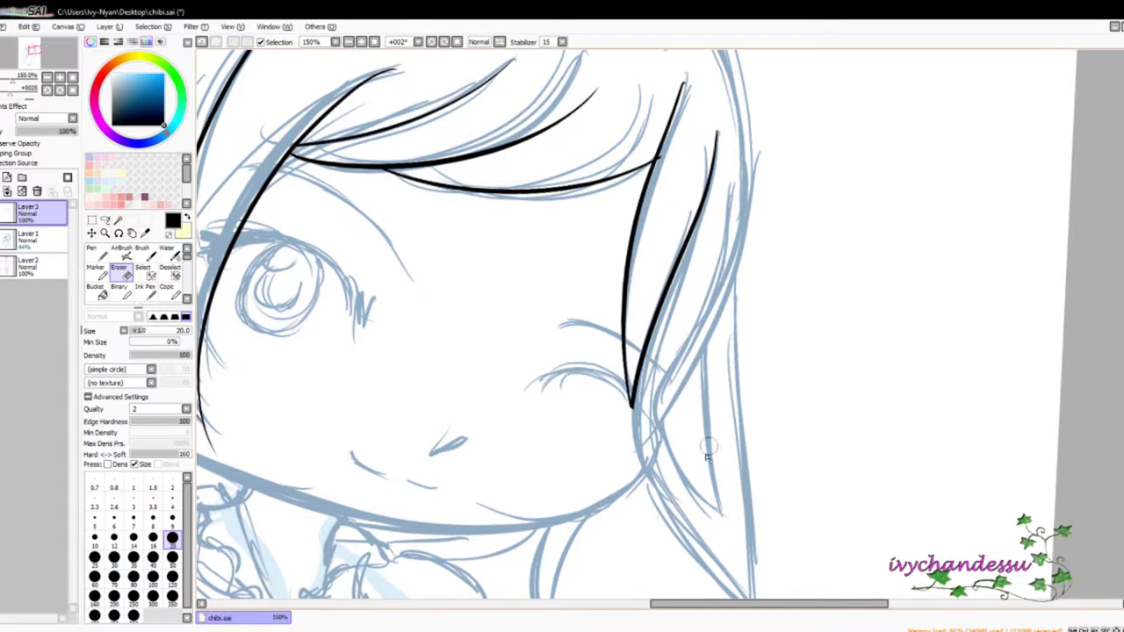
Step: Ink the outer hair lock on the open-eye side down to the shoulder and erase its stray ends
{"action": "scroll", "coordinate": [730, 419], "scroll_direction": "left", "scroll_amount": 10}
{"action": "key", "text": "n"}
{"action": "left_click_drag", "start_coordinate": [663, 69], "coordinate": [657, 567]}
{"action": "left_click_drag", "start_coordinate": [741, 132], "coordinate": [645, 598]}
{"action": "key", "text": "ctrl+z"}
{"action": "left_click_drag", "start_coordinate": [720, 152], "coordinate": [677, 605]}
{"action": "left_click_drag", "start_coordinate": [583, 553], "coordinate": [425, 373]}
{"action": "key", "text": "e"}
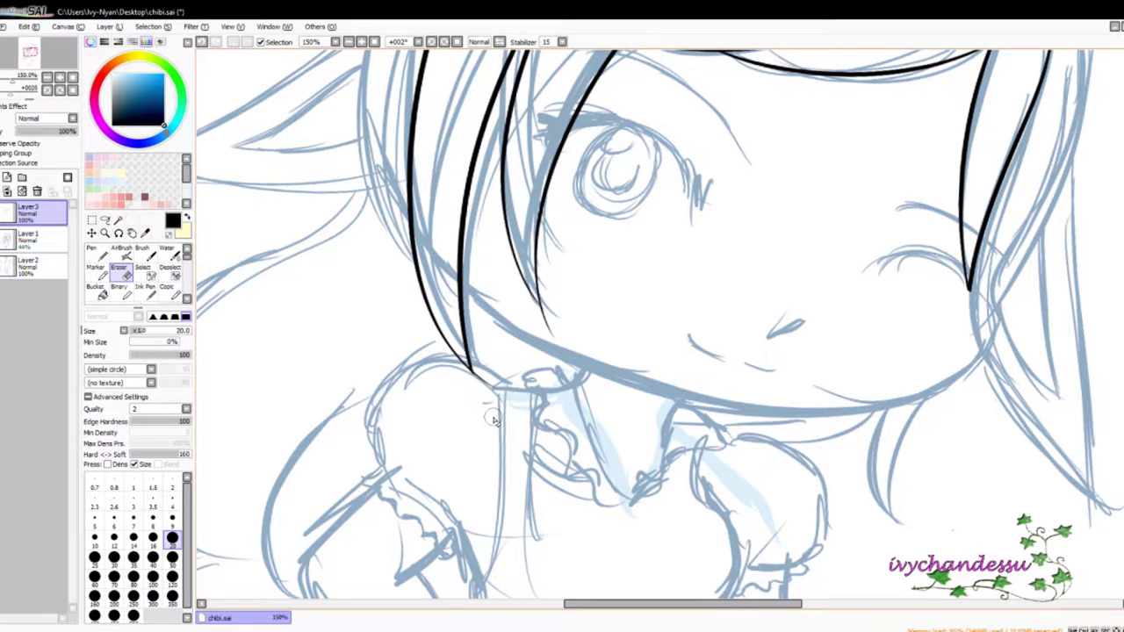
{"action": "left_click_drag", "start_coordinate": [493, 421], "coordinate": [474, 229]}
Step: Ink the curved chest contour of the dress and the waist lines beneath it
{"action": "key", "text": "n"}
{"action": "mouse_move", "coordinate": [648, 224]}
{"action": "left_mouse_down"}
{"action": "mouse_move", "coordinate": [697, 356]}
{"action": "mouse_move", "coordinate": [617, 399]}
{"action": "left_mouse_up"}
{"action": "key", "text": "ctrl+z"}
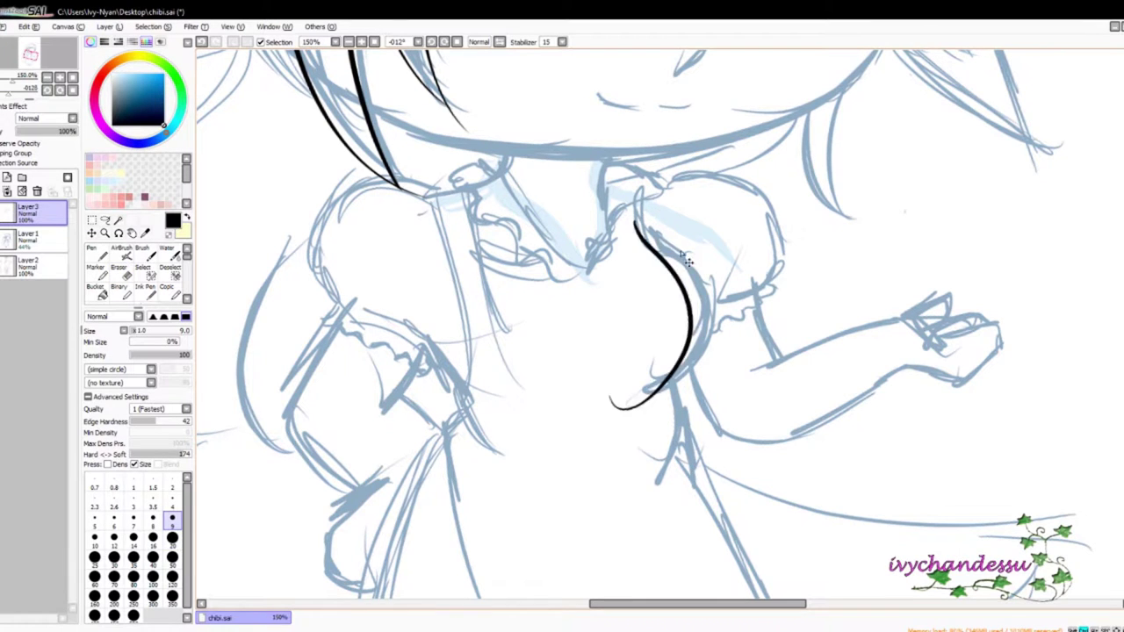
{"action": "key", "text": "ctrl+z"}
{"action": "left_click_drag", "start_coordinate": [614, 359], "coordinate": [615, 290]}
{"action": "key", "text": "ctrl+y"}
{"action": "left_click_drag", "start_coordinate": [639, 415], "coordinate": [520, 313]}
{"action": "mouse_move", "coordinate": [555, 226]}
{"action": "left_mouse_down"}
{"action": "mouse_move", "coordinate": [507, 331]}
{"action": "mouse_move", "coordinate": [658, 359]}
{"action": "mouse_move", "coordinate": [499, 289]}
{"action": "mouse_move", "coordinate": [552, 138]}
{"action": "mouse_move", "coordinate": [594, 422]}
{"action": "left_mouse_up"}
{"action": "mouse_move", "coordinate": [564, 207]}
{"action": "left_mouse_down"}
{"action": "mouse_move", "coordinate": [578, 272]}
{"action": "mouse_move", "coordinate": [769, 535]}
{"action": "left_mouse_up"}
{"action": "left_click_drag", "start_coordinate": [733, 374], "coordinate": [785, 466]}
Step: Ink the wavy edge of the collar ruffle on the open-eye side of the neckline
{"action": "scroll", "coordinate": [667, 334], "scroll_direction": "up", "scroll_amount": 2}
{"action": "key", "text": "ctrl+z"}
{"action": "mouse_move", "coordinate": [666, 232]}
{"action": "left_mouse_down"}
{"action": "mouse_move", "coordinate": [693, 245]}
{"action": "mouse_move", "coordinate": [707, 300]}
{"action": "left_mouse_up"}
{"action": "mouse_move", "coordinate": [711, 299]}
{"action": "left_mouse_down"}
{"action": "mouse_move", "coordinate": [615, 233]}
{"action": "mouse_move", "coordinate": [632, 268]}
{"action": "left_mouse_up"}
{"action": "left_click_drag", "start_coordinate": [912, 201], "coordinate": [749, 236]}
{"action": "left_click_drag", "start_coordinate": [434, 158], "coordinate": [482, 136]}
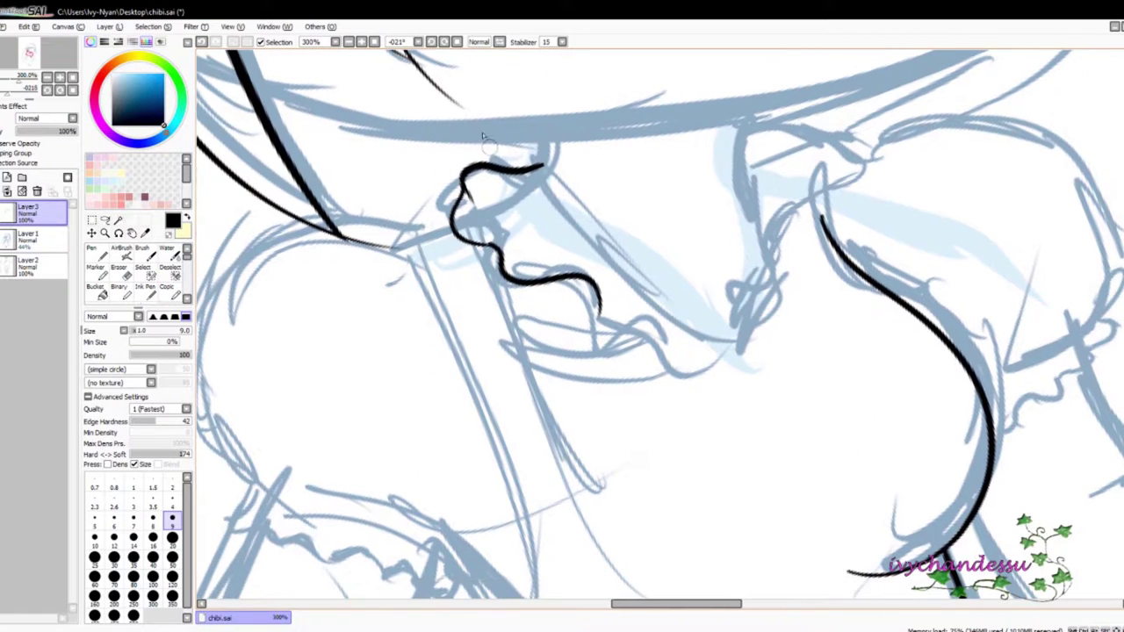
Step: Ink the V-shaped neckline and erase the crossing line ends at its tip
{"action": "left_click_drag", "start_coordinate": [540, 167], "coordinate": [727, 369]}
{"action": "mouse_move", "coordinate": [751, 185]}
{"action": "left_mouse_down"}
{"action": "mouse_move", "coordinate": [738, 341]}
{"action": "mouse_move", "coordinate": [724, 365]}
{"action": "left_mouse_up"}
{"action": "key", "text": "ctrl+z"}
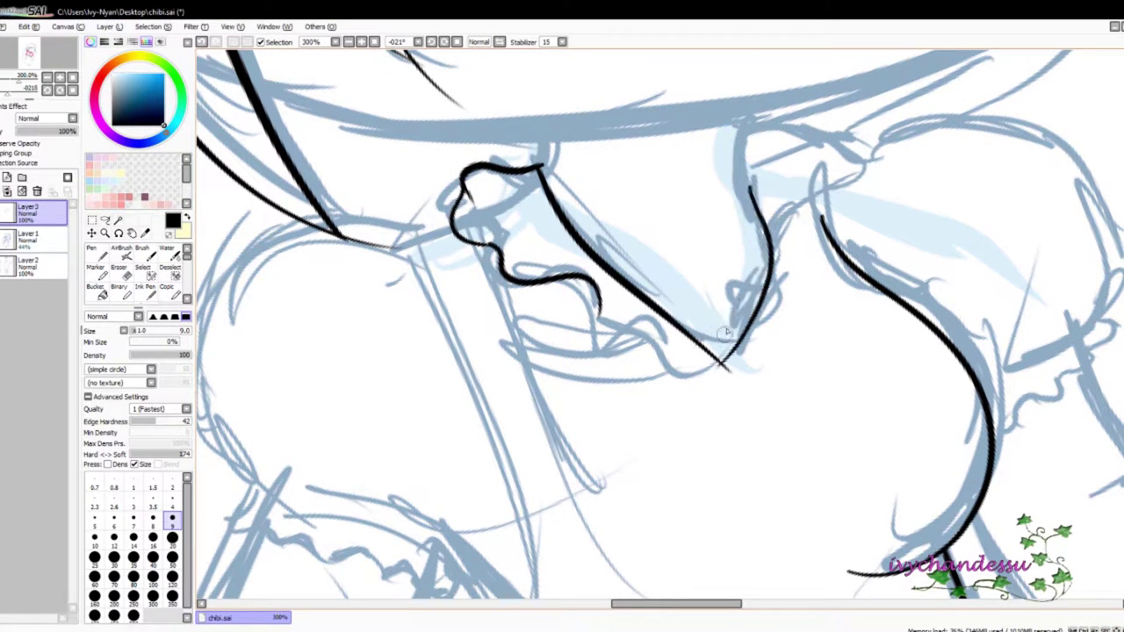
{"action": "key", "text": "e"}
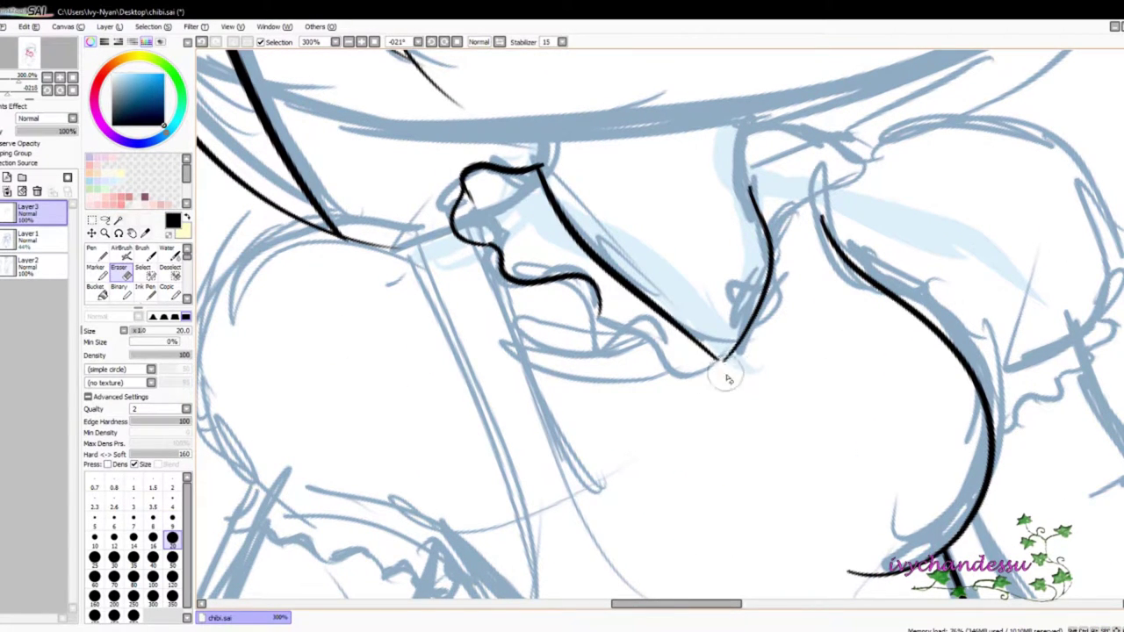
{"action": "mouse_move", "coordinate": [728, 393]}
{"action": "left_mouse_down"}
{"action": "mouse_move", "coordinate": [676, 351]}
{"action": "mouse_move", "coordinate": [936, 514]}
{"action": "left_mouse_up"}
Step: Ink the jawline along the chin and the strap edge running down the bodice
{"action": "key", "text": "n"}
{"action": "scroll", "coordinate": [722, 410], "scroll_direction": "down", "scroll_amount": 3}
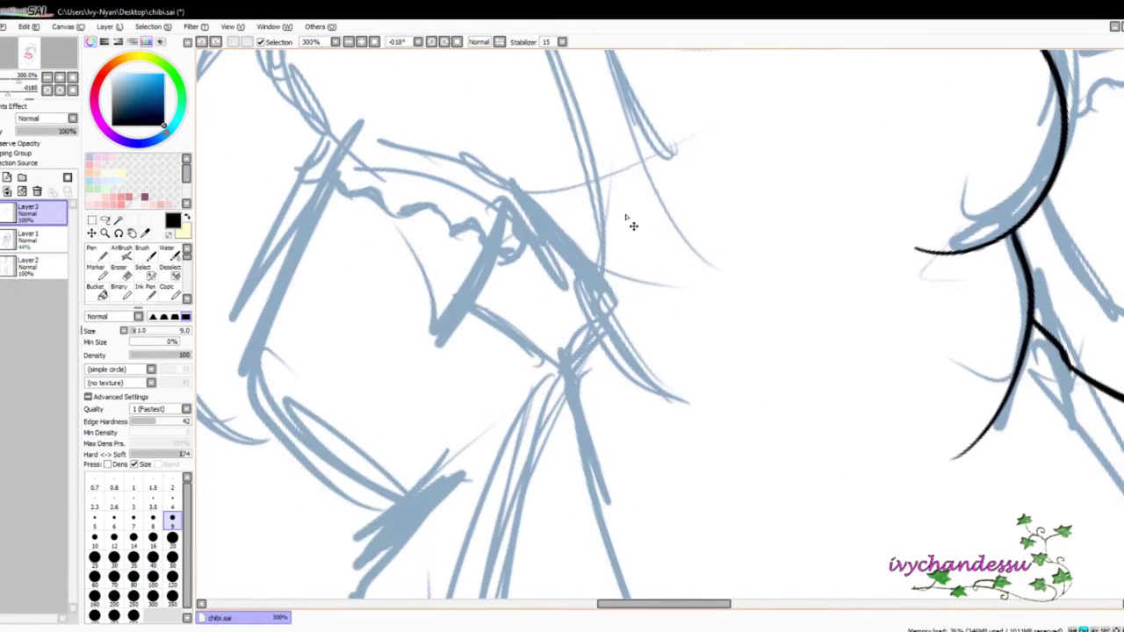
{"action": "mouse_move", "coordinate": [644, 461]}
{"action": "left_mouse_down"}
{"action": "mouse_move", "coordinate": [670, 489]}
{"action": "mouse_move", "coordinate": [572, 148]}
{"action": "mouse_move", "coordinate": [582, 240]}
{"action": "left_mouse_up"}
{"action": "scroll", "coordinate": [582, 240], "scroll_direction": "up", "scroll_amount": 3}
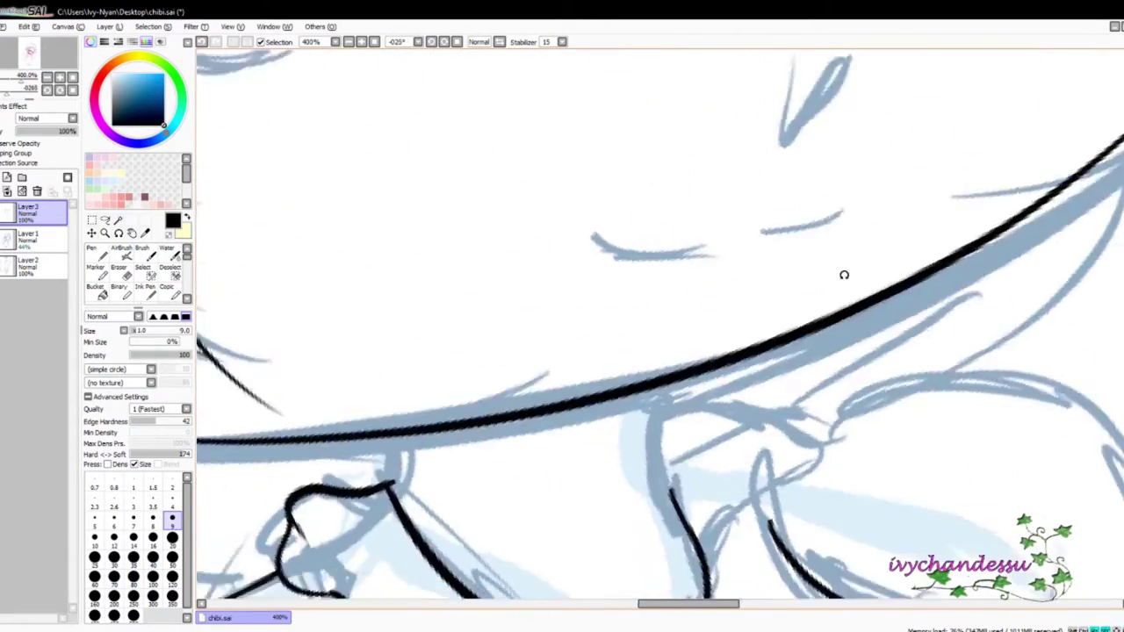
Step: Ink the short neck line above the collar and the fold lines inside the collar ruffle
{"action": "left_click_drag", "start_coordinate": [843, 271], "coordinate": [499, 277]}
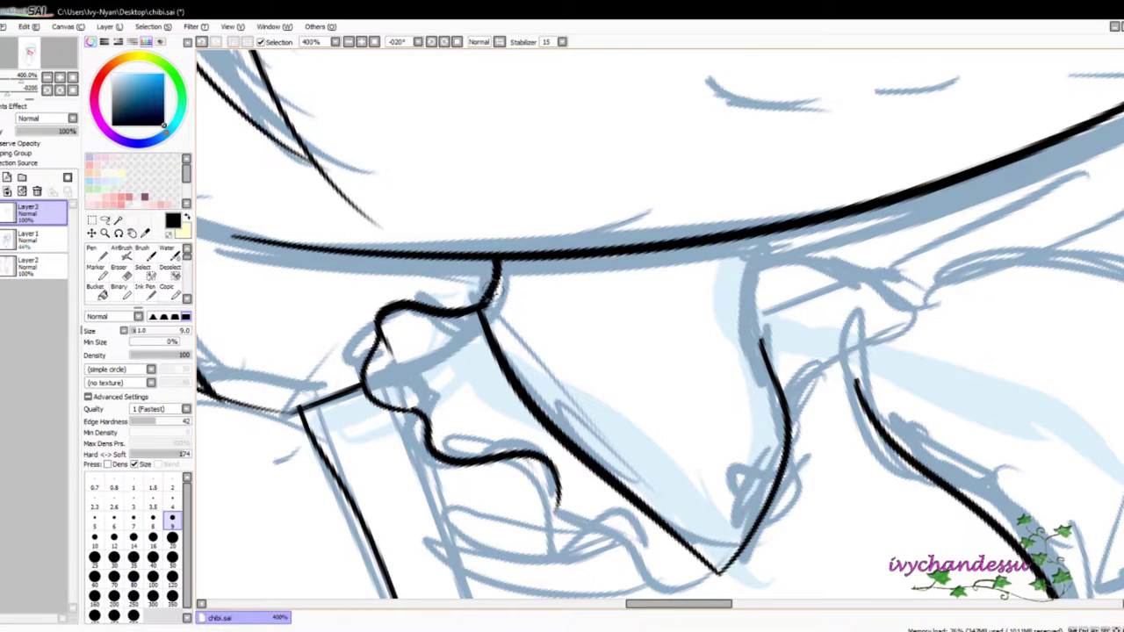
{"action": "mouse_move", "coordinate": [540, 416]}
{"action": "left_mouse_down"}
{"action": "mouse_move", "coordinate": [563, 390]}
{"action": "mouse_move", "coordinate": [443, 266]}
{"action": "left_mouse_up"}
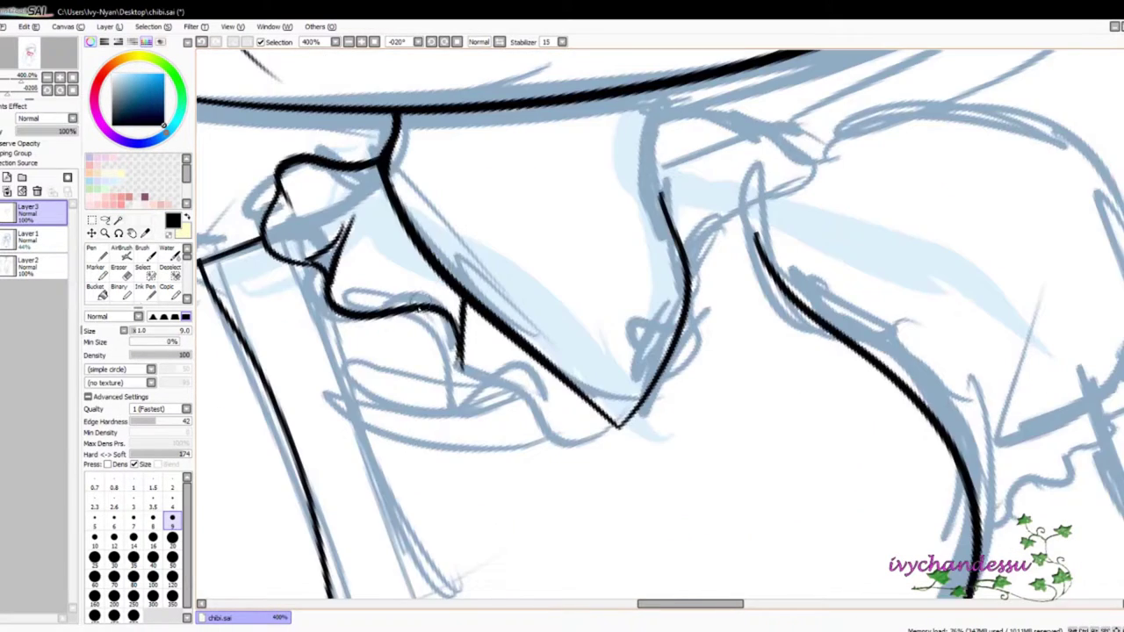
{"action": "left_click_drag", "start_coordinate": [518, 404], "coordinate": [662, 350]}
Step: Ink the wavy cuff ruffle of the puff sleeve on the bent arm, including its first fold lines
{"action": "left_click_drag", "start_coordinate": [647, 475], "coordinate": [920, 375]}
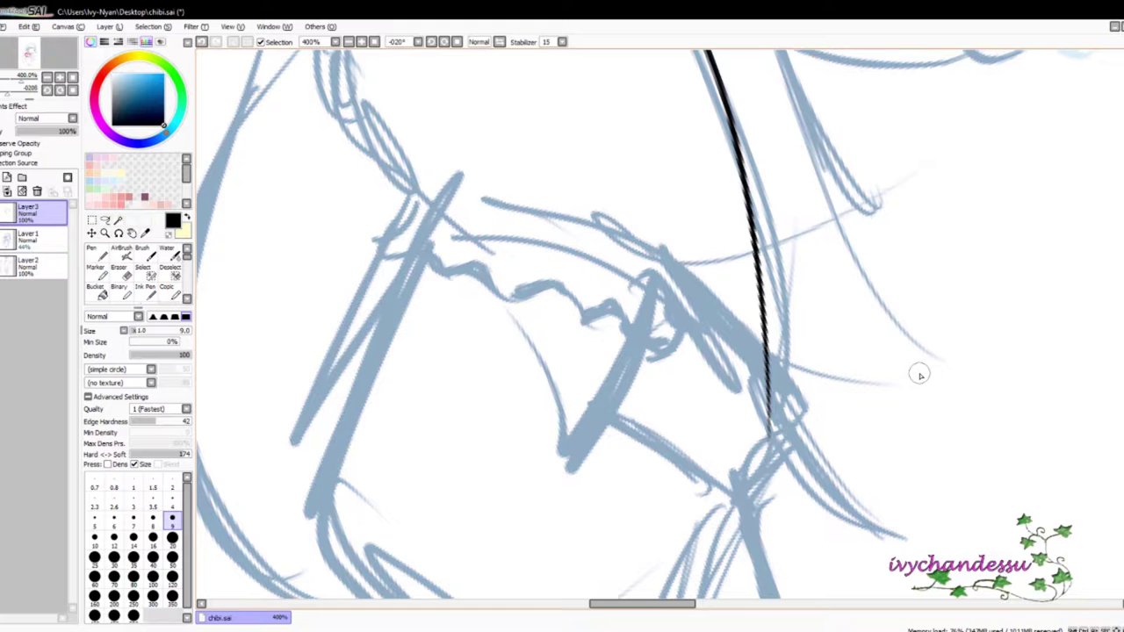
{"action": "mouse_move", "coordinate": [689, 436]}
{"action": "left_mouse_down"}
{"action": "mouse_move", "coordinate": [779, 429]}
{"action": "mouse_move", "coordinate": [780, 482]}
{"action": "left_mouse_up"}
{"action": "mouse_move", "coordinate": [466, 266]}
{"action": "left_mouse_down"}
{"action": "mouse_move", "coordinate": [566, 334]}
{"action": "mouse_move", "coordinate": [491, 321]}
{"action": "mouse_move", "coordinate": [520, 356]}
{"action": "mouse_move", "coordinate": [408, 355]}
{"action": "left_mouse_up"}
{"action": "left_click_drag", "start_coordinate": [512, 344], "coordinate": [419, 343]}
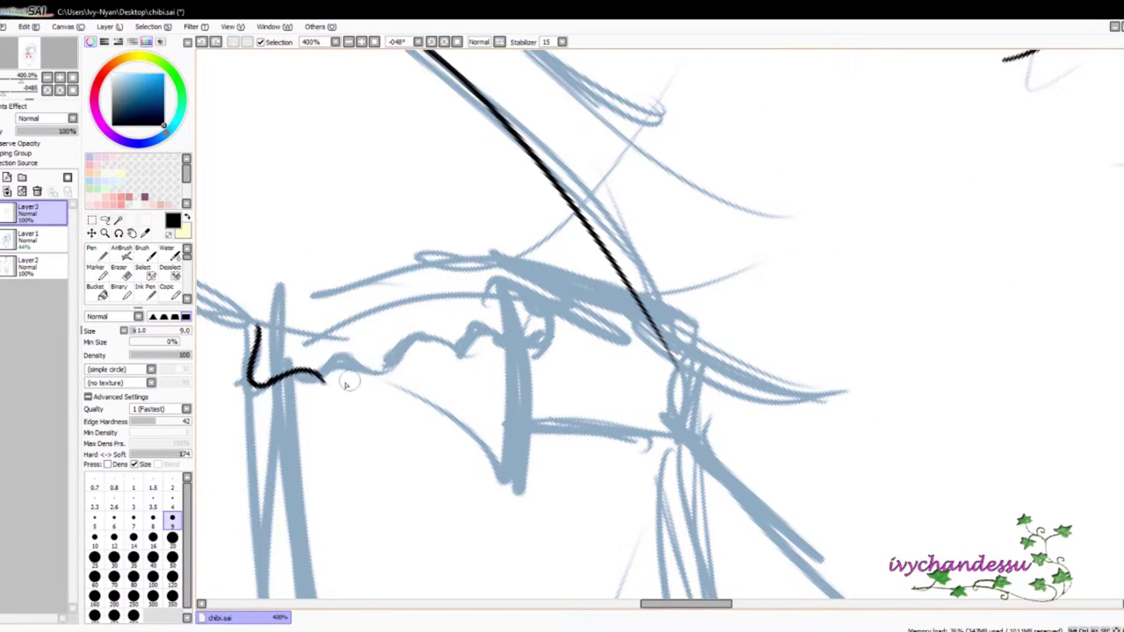
{"action": "left_click_drag", "start_coordinate": [309, 358], "coordinate": [412, 344]}
{"action": "key", "text": "ctrl+z"}
{"action": "left_click_drag", "start_coordinate": [303, 357], "coordinate": [467, 344]}
{"action": "mouse_move", "coordinate": [537, 282]}
{"action": "left_mouse_down"}
{"action": "mouse_move", "coordinate": [498, 339]}
{"action": "mouse_move", "coordinate": [829, 522]}
{"action": "mouse_move", "coordinate": [533, 244]}
{"action": "mouse_move", "coordinate": [595, 201]}
{"action": "mouse_move", "coordinate": [550, 327]}
{"action": "left_mouse_up"}
{"action": "mouse_move", "coordinate": [594, 216]}
{"action": "left_mouse_down"}
{"action": "mouse_move", "coordinate": [614, 228]}
{"action": "mouse_move", "coordinate": [579, 237]}
{"action": "left_mouse_up"}
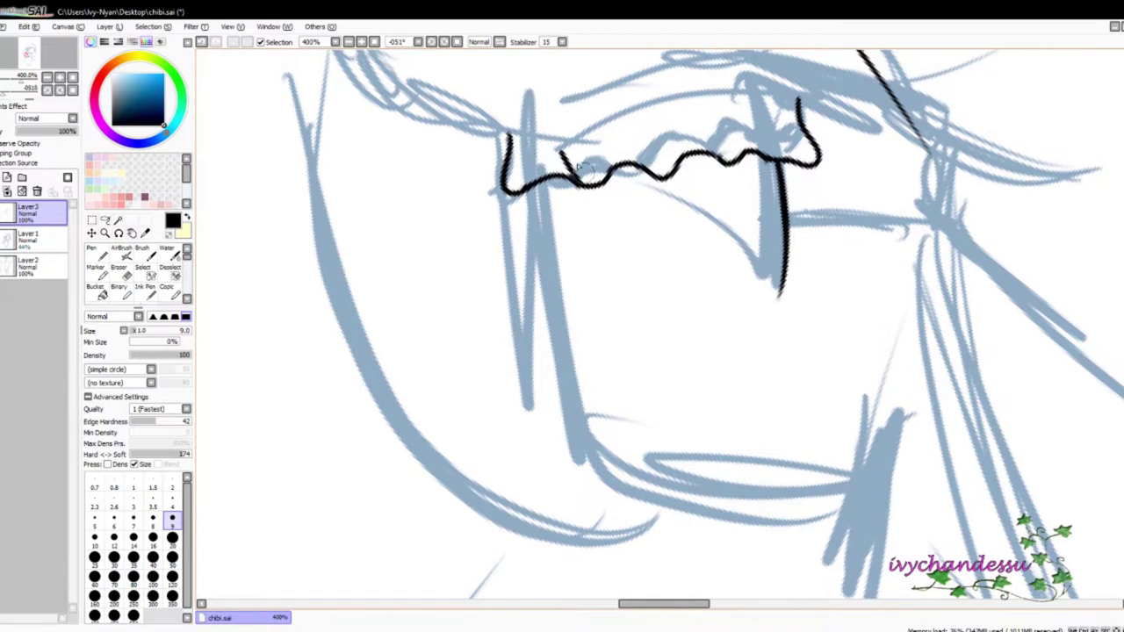
Step: Ink the inner and outer outlines of the bent arm from the cuff toward the hand on the hip
{"action": "mouse_move", "coordinate": [527, 183]}
{"action": "left_mouse_down"}
{"action": "mouse_move", "coordinate": [452, 150]}
{"action": "mouse_move", "coordinate": [813, 551]}
{"action": "mouse_move", "coordinate": [716, 519]}
{"action": "left_mouse_up"}
{"action": "mouse_move", "coordinate": [785, 448]}
{"action": "left_mouse_down"}
{"action": "mouse_move", "coordinate": [772, 358]}
{"action": "mouse_move", "coordinate": [963, 328]}
{"action": "mouse_move", "coordinate": [685, 241]}
{"action": "left_mouse_up"}
{"action": "left_click_drag", "start_coordinate": [685, 242], "coordinate": [747, 462]}
{"action": "key", "text": "ctrl+z"}
{"action": "mouse_move", "coordinate": [848, 431]}
{"action": "left_mouse_down"}
{"action": "mouse_move", "coordinate": [785, 346]}
{"action": "mouse_move", "coordinate": [531, 329]}
{"action": "mouse_move", "coordinate": [634, 220]}
{"action": "left_mouse_up"}
{"action": "key", "text": "ctrl+z"}
{"action": "key", "text": "ctrl+y"}
{"action": "key", "text": "ctrl+z"}
{"action": "key", "text": "ctrl+y"}
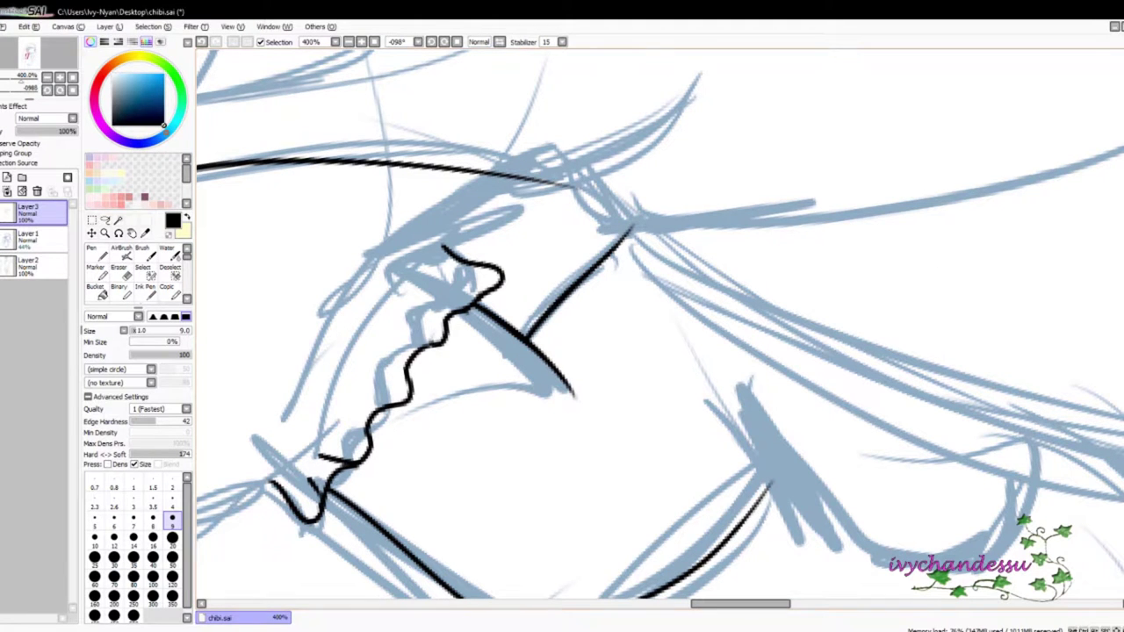
{"action": "mouse_move", "coordinate": [1020, 370]}
{"action": "left_mouse_down"}
{"action": "mouse_move", "coordinate": [633, 364]}
{"action": "mouse_move", "coordinate": [798, 439]}
{"action": "mouse_move", "coordinate": [693, 496]}
{"action": "mouse_move", "coordinate": [708, 321]}
{"action": "mouse_move", "coordinate": [590, 167]}
{"action": "mouse_move", "coordinate": [715, 351]}
{"action": "left_mouse_up"}
{"action": "mouse_move", "coordinate": [825, 363]}
{"action": "left_mouse_down"}
{"action": "mouse_move", "coordinate": [572, 327]}
{"action": "mouse_move", "coordinate": [562, 237]}
{"action": "mouse_move", "coordinate": [553, 263]}
{"action": "mouse_move", "coordinate": [918, 283]}
{"action": "mouse_move", "coordinate": [776, 301]}
{"action": "mouse_move", "coordinate": [625, 173]}
{"action": "mouse_move", "coordinate": [577, 489]}
{"action": "left_mouse_up"}
{"action": "key", "text": "e"}
{"action": "key", "text": "n"}
Step: Ink the puff sleeve's outline, cuff band and crease lines above the bent arm
{"action": "mouse_move", "coordinate": [996, 395]}
{"action": "left_mouse_down"}
{"action": "mouse_move", "coordinate": [558, 348]}
{"action": "mouse_move", "coordinate": [606, 238]}
{"action": "mouse_move", "coordinate": [643, 221]}
{"action": "left_mouse_up"}
{"action": "mouse_move", "coordinate": [643, 221]}
{"action": "left_mouse_down"}
{"action": "mouse_move", "coordinate": [765, 394]}
{"action": "mouse_move", "coordinate": [852, 439]}
{"action": "mouse_move", "coordinate": [614, 264]}
{"action": "left_mouse_up"}
{"action": "left_click_drag", "start_coordinate": [356, 233], "coordinate": [431, 294]}
{"action": "key", "text": "ctrl+z"}
{"action": "left_click_drag", "start_coordinate": [386, 263], "coordinate": [595, 402]}
{"action": "left_click_drag", "start_coordinate": [433, 283], "coordinate": [606, 435]}
{"action": "mouse_move", "coordinate": [377, 174]}
{"action": "left_mouse_down"}
{"action": "mouse_move", "coordinate": [625, 439]}
{"action": "mouse_move", "coordinate": [527, 224]}
{"action": "left_mouse_up"}
{"action": "mouse_move", "coordinate": [527, 224]}
{"action": "left_mouse_down"}
{"action": "mouse_move", "coordinate": [597, 332]}
{"action": "mouse_move", "coordinate": [581, 316]}
{"action": "mouse_move", "coordinate": [799, 113]}
{"action": "mouse_move", "coordinate": [529, 439]}
{"action": "left_mouse_up"}
{"action": "scroll", "coordinate": [799, 113], "scroll_direction": "down", "scroll_amount": 2}
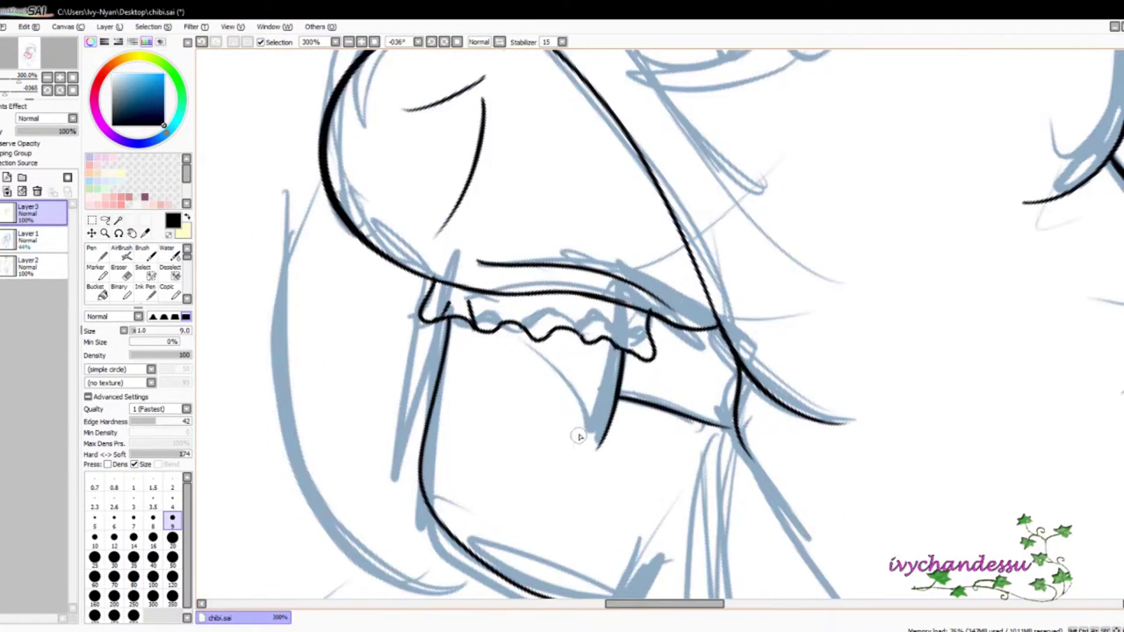
Step: Erase the overlapping line ends where the sleeve meets the waist and redraw the connecting line
{"action": "key", "text": "e"}
{"action": "mouse_move", "coordinate": [712, 360]}
{"action": "left_mouse_down"}
{"action": "mouse_move", "coordinate": [665, 318]}
{"action": "mouse_move", "coordinate": [678, 310]}
{"action": "left_mouse_up"}
{"action": "key", "text": "n"}
{"action": "mouse_move", "coordinate": [700, 361]}
{"action": "left_mouse_down"}
{"action": "mouse_move", "coordinate": [572, 421]}
{"action": "mouse_move", "coordinate": [728, 395]}
{"action": "left_mouse_up"}
Step: Ink an extra strand in the side hair and the eyebrow above the open eye
{"action": "left_click_drag", "start_coordinate": [574, 538], "coordinate": [653, 207]}
{"action": "key", "text": "ctrl+z"}
{"action": "left_click_drag", "start_coordinate": [624, 579], "coordinate": [654, 214]}
{"action": "key", "text": "ctrl+z"}
{"action": "left_click_drag", "start_coordinate": [615, 541], "coordinate": [658, 180]}
{"action": "left_click_drag", "start_coordinate": [648, 376], "coordinate": [597, 307]}
{"action": "left_click_drag", "start_coordinate": [510, 442], "coordinate": [552, 453]}
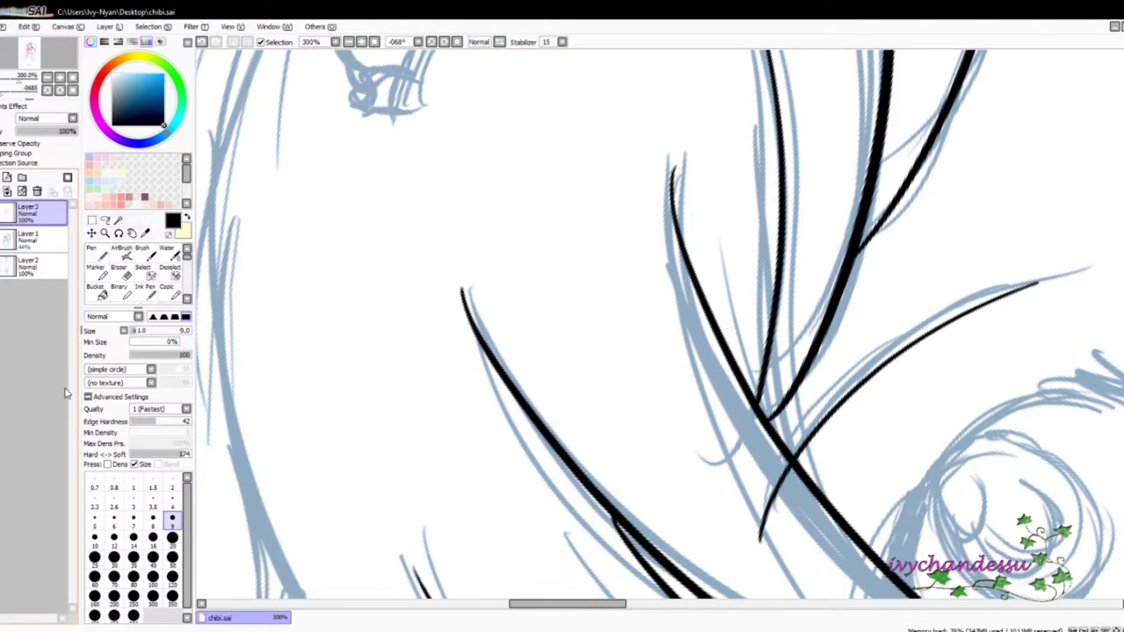
Step: Ink the small nose and the two short strokes of the smiling mouth
{"action": "mouse_move", "coordinate": [562, 441]}
{"action": "left_mouse_down"}
{"action": "mouse_move", "coordinate": [667, 387]}
{"action": "mouse_move", "coordinate": [865, 327]}
{"action": "left_mouse_up"}
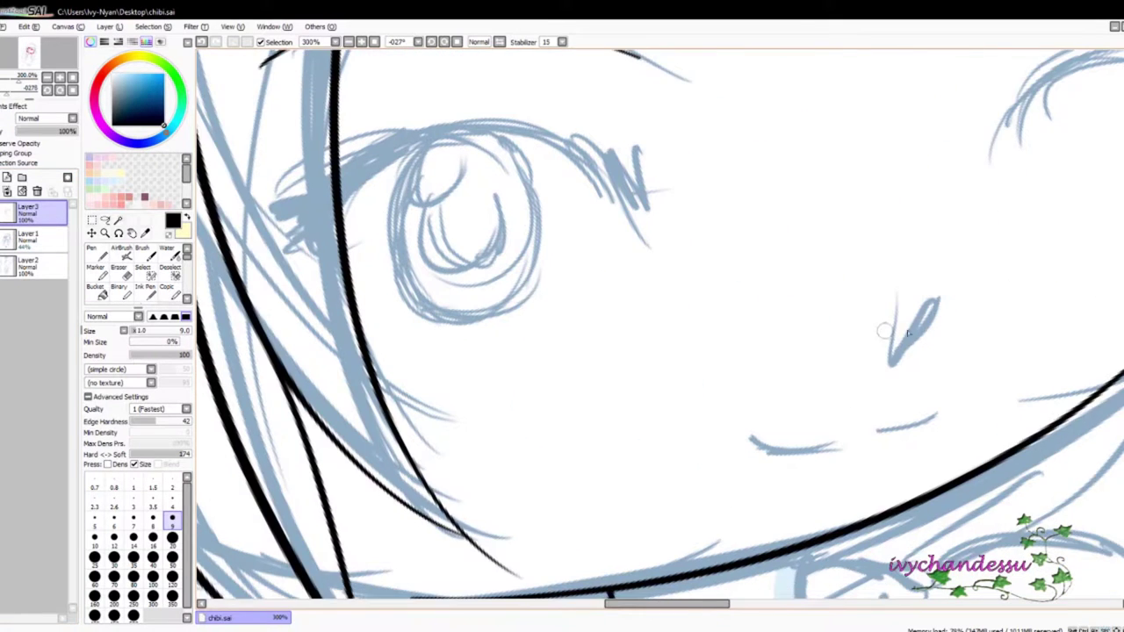
{"action": "left_click_drag", "start_coordinate": [914, 360], "coordinate": [883, 330]}
{"action": "left_click_drag", "start_coordinate": [883, 330], "coordinate": [844, 315]}
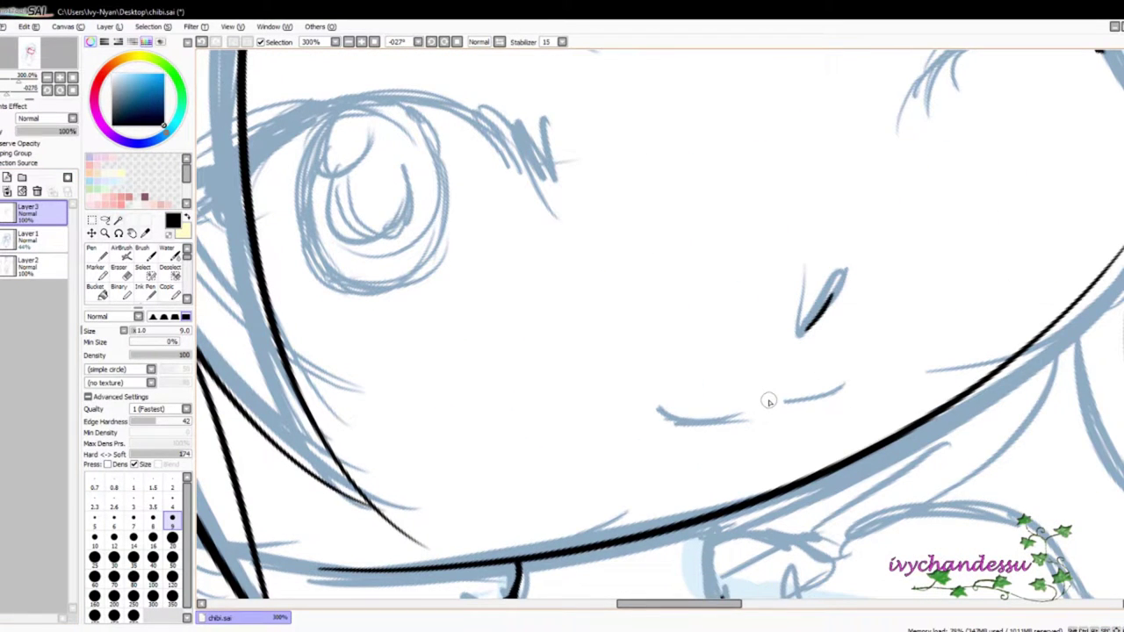
{"action": "left_click_drag", "start_coordinate": [925, 577], "coordinate": [697, 489]}
{"action": "left_click_drag", "start_coordinate": [434, 320], "coordinate": [522, 304]}
{"action": "left_click_drag", "start_coordinate": [529, 309], "coordinate": [640, 298]}
Step: Ink the winking eye as a thick, tapered lash arc
{"action": "left_click_drag", "start_coordinate": [791, 354], "coordinate": [677, 371]}
{"action": "mouse_move", "coordinate": [960, 280]}
{"action": "left_mouse_down"}
{"action": "mouse_move", "coordinate": [562, 410]}
{"action": "mouse_move", "coordinate": [575, 372]}
{"action": "mouse_move", "coordinate": [525, 311]}
{"action": "mouse_move", "coordinate": [542, 156]}
{"action": "mouse_move", "coordinate": [494, 155]}
{"action": "mouse_move", "coordinate": [620, 381]}
{"action": "mouse_move", "coordinate": [677, 206]}
{"action": "mouse_move", "coordinate": [588, 300]}
{"action": "mouse_move", "coordinate": [569, 339]}
{"action": "mouse_move", "coordinate": [653, 266]}
{"action": "left_mouse_up"}
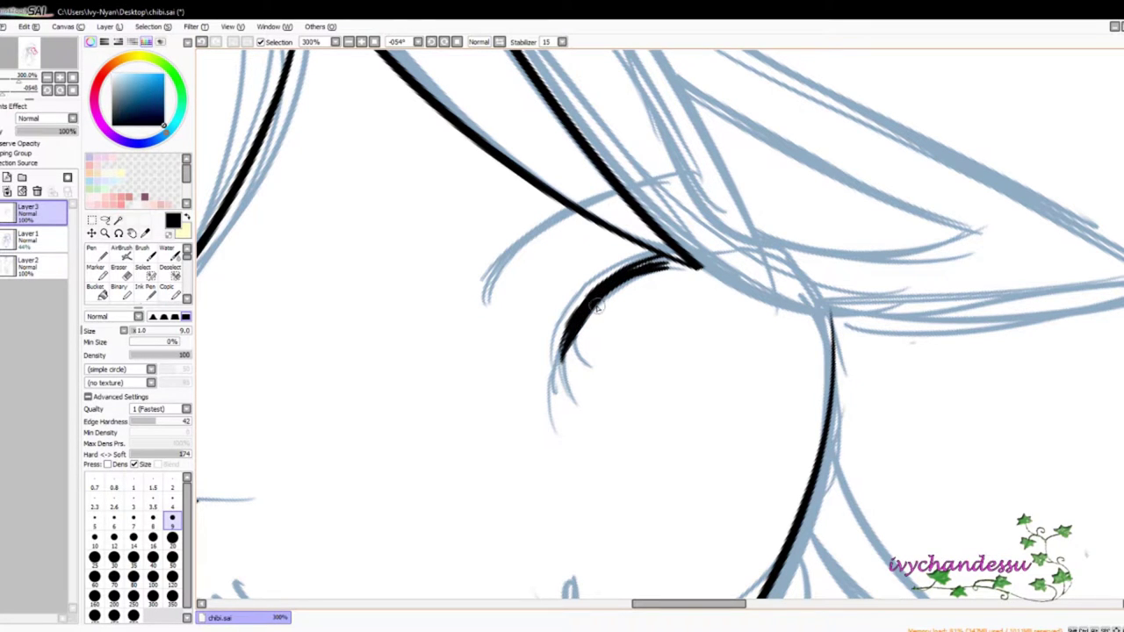
{"action": "mouse_move", "coordinate": [558, 369]}
{"action": "left_mouse_down"}
{"action": "mouse_move", "coordinate": [1019, 389]}
{"action": "mouse_move", "coordinate": [565, 338]}
{"action": "left_mouse_up"}
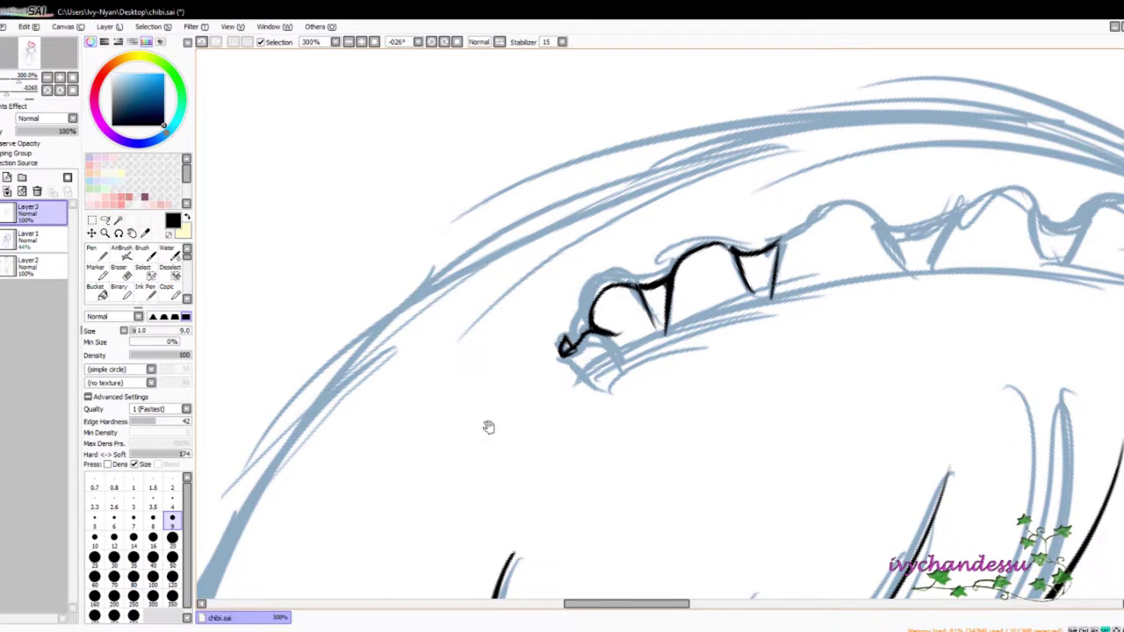
Step: Ink the outer contour of the hair on the open-eye side of the head down toward the jaw
{"action": "scroll", "coordinate": [374, 478], "scroll_direction": "down", "scroll_amount": 3}
{"action": "key", "text": "Delete"}
{"action": "key", "text": "Delete"}
{"action": "key", "text": "Delete"}
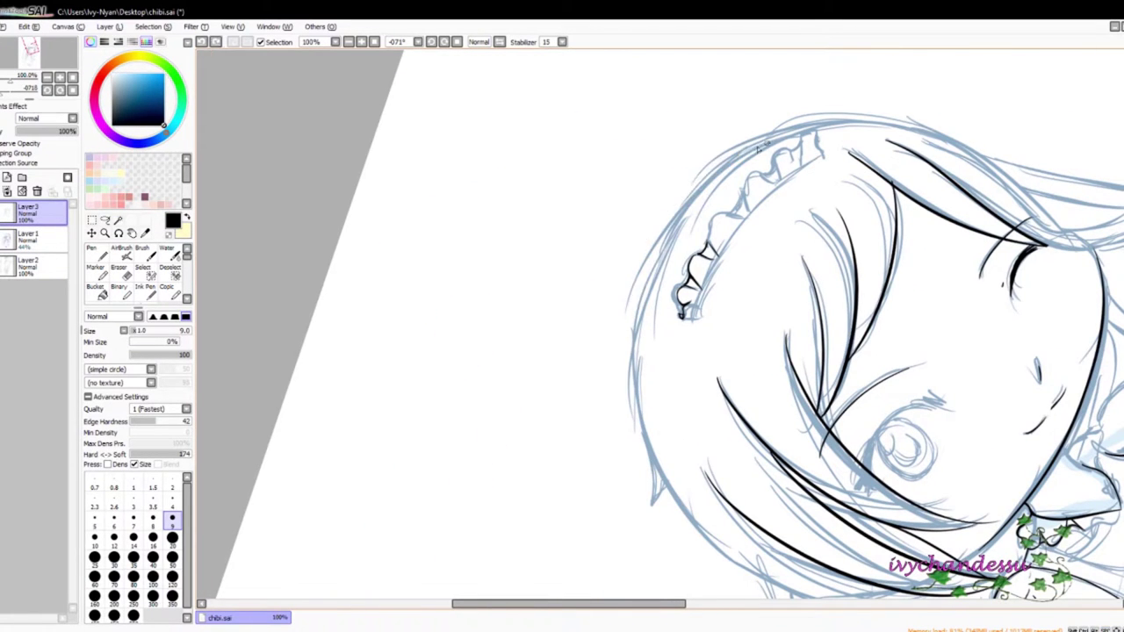
{"action": "key", "text": "End"}
{"action": "key", "text": "End"}
{"action": "key", "text": "End"}
{"action": "key", "text": "End"}
{"action": "scroll", "coordinate": [889, 380], "scroll_direction": "up", "scroll_amount": 3}
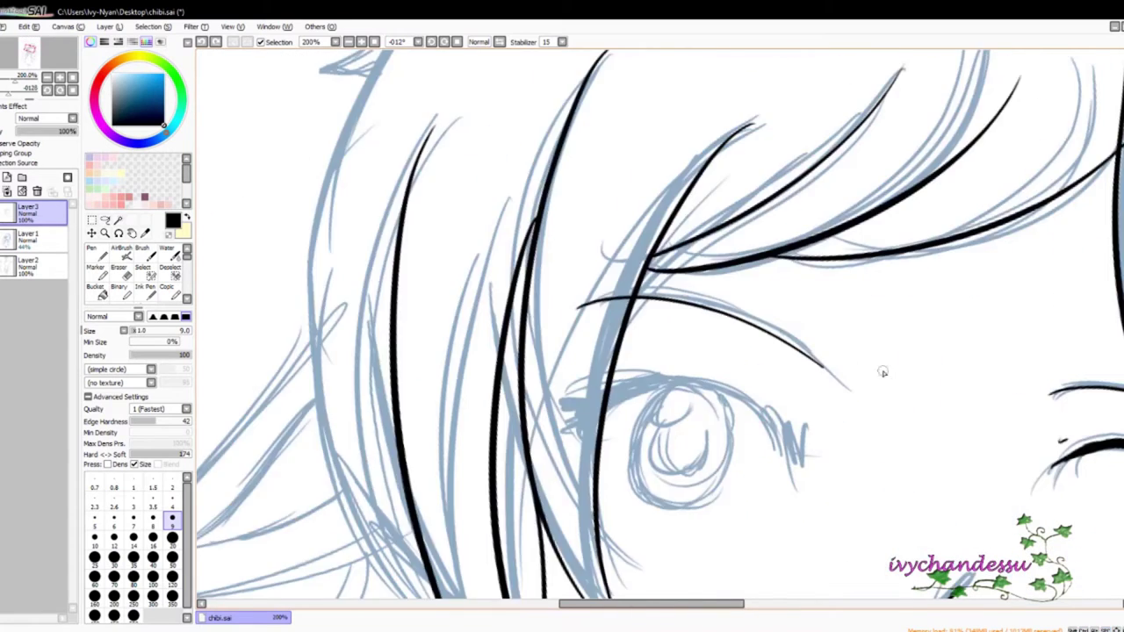
{"action": "left_click_drag", "start_coordinate": [888, 380], "coordinate": [608, 380]}
{"action": "mouse_move", "coordinate": [543, 226]}
{"action": "left_mouse_down"}
{"action": "mouse_move", "coordinate": [446, 291]}
{"action": "mouse_move", "coordinate": [505, 175]}
{"action": "mouse_move", "coordinate": [498, 68]}
{"action": "left_mouse_up"}
{"action": "left_click_drag", "start_coordinate": [413, 422], "coordinate": [384, 290]}
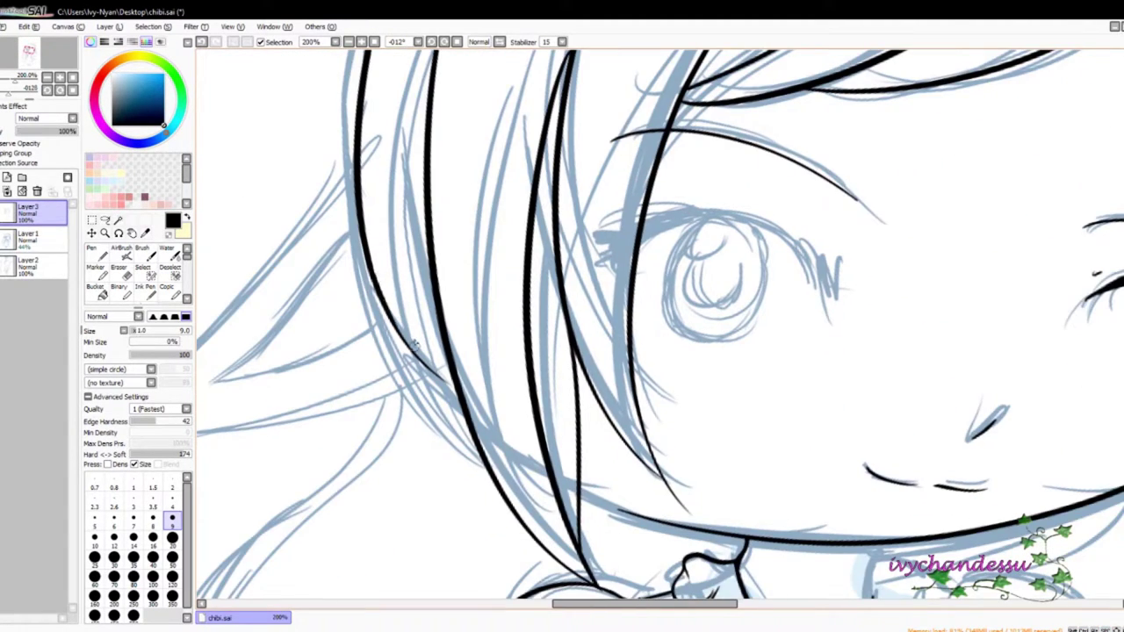
Step: Ink the small notch and long upper edge of the pointed ear on the open-eye side
{"action": "scroll", "coordinate": [381, 251], "scroll_direction": "up", "scroll_amount": 3}
{"action": "mouse_move", "coordinate": [381, 251]}
{"action": "left_mouse_down"}
{"action": "mouse_move", "coordinate": [336, 167]}
{"action": "mouse_move", "coordinate": [536, 443]}
{"action": "left_mouse_up"}
{"action": "left_click_drag", "start_coordinate": [323, 264], "coordinate": [682, 263]}
{"action": "left_click_drag", "start_coordinate": [592, 248], "coordinate": [692, 196]}
{"action": "mouse_move", "coordinate": [619, 250]}
{"action": "left_mouse_down"}
{"action": "mouse_move", "coordinate": [747, 90]}
{"action": "mouse_move", "coordinate": [220, 588]}
{"action": "left_mouse_up"}
{"action": "scroll", "coordinate": [290, 501], "scroll_direction": "down", "scroll_amount": 2}
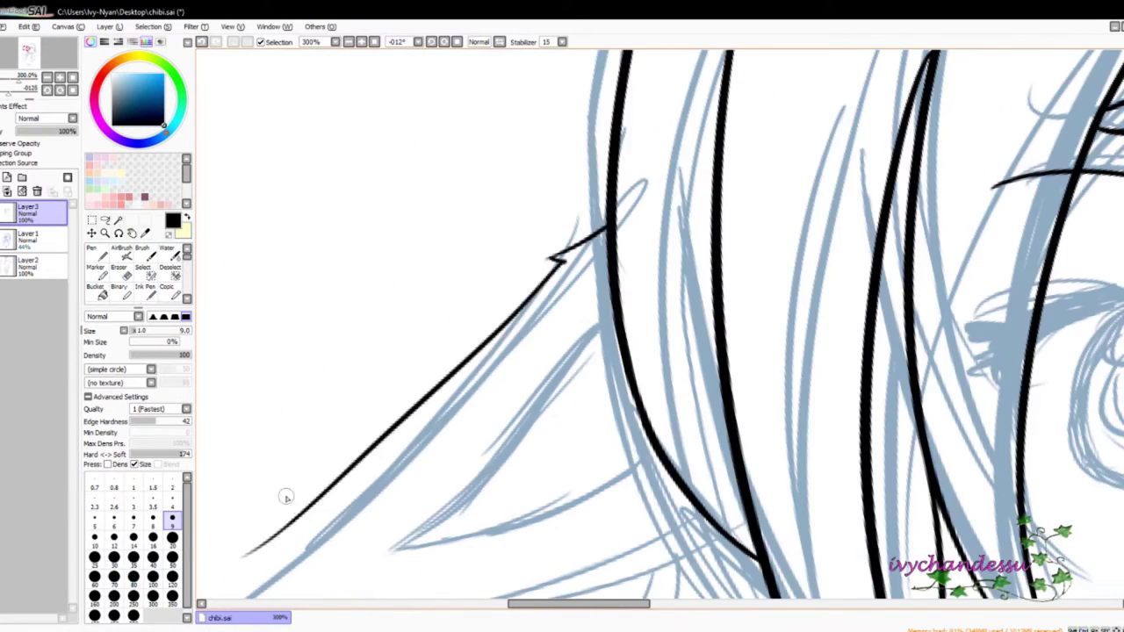
{"action": "left_click_drag", "start_coordinate": [289, 500], "coordinate": [335, 400]}
{"action": "key", "text": "ctrl+z"}
{"action": "key", "text": "ctrl+y"}
{"action": "key", "text": "ctrl+z"}
{"action": "key", "text": "ctrl+y"}
{"action": "mouse_move", "coordinate": [736, 303]}
{"action": "left_mouse_down"}
{"action": "mouse_move", "coordinate": [815, 549]}
{"action": "mouse_move", "coordinate": [560, 415]}
{"action": "left_mouse_up"}
{"action": "key", "text": "ctrl+z"}
{"action": "mouse_move", "coordinate": [591, 151]}
{"action": "left_mouse_down"}
{"action": "mouse_move", "coordinate": [604, 571]}
{"action": "mouse_move", "coordinate": [606, 488]}
{"action": "mouse_move", "coordinate": [634, 598]}
{"action": "mouse_move", "coordinate": [595, 469]}
{"action": "left_mouse_up"}
{"action": "key", "text": "ctrl+z"}
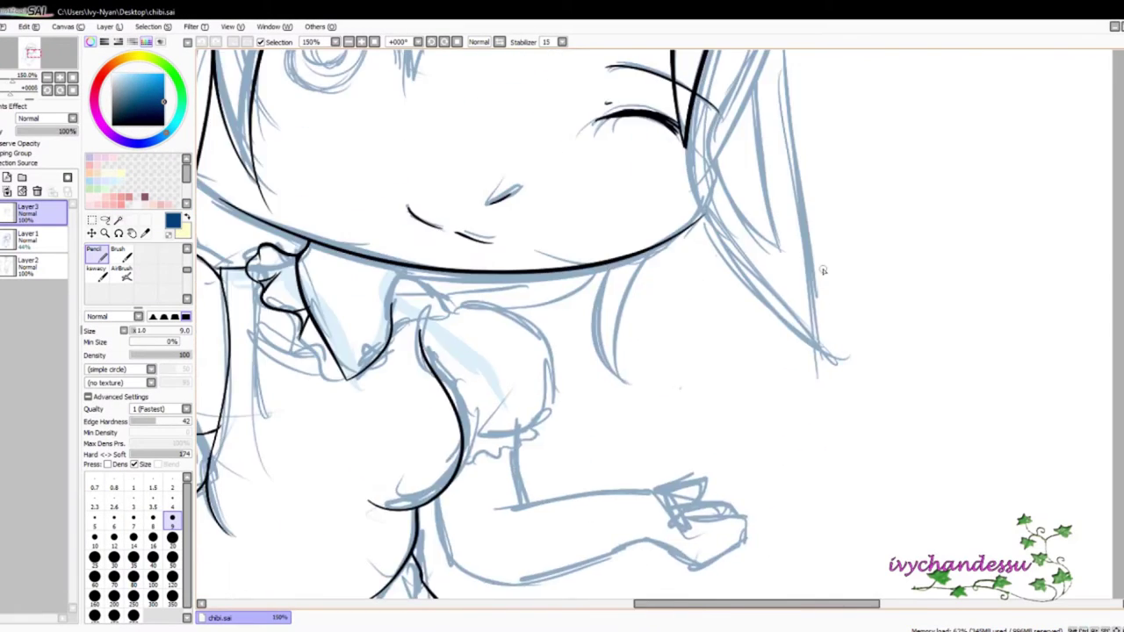
Step: Ink the outer edge of the hair lock hanging below the jaw on the winking side in black
{"action": "scroll", "coordinate": [823, 270], "scroll_direction": "up", "scroll_amount": 5}
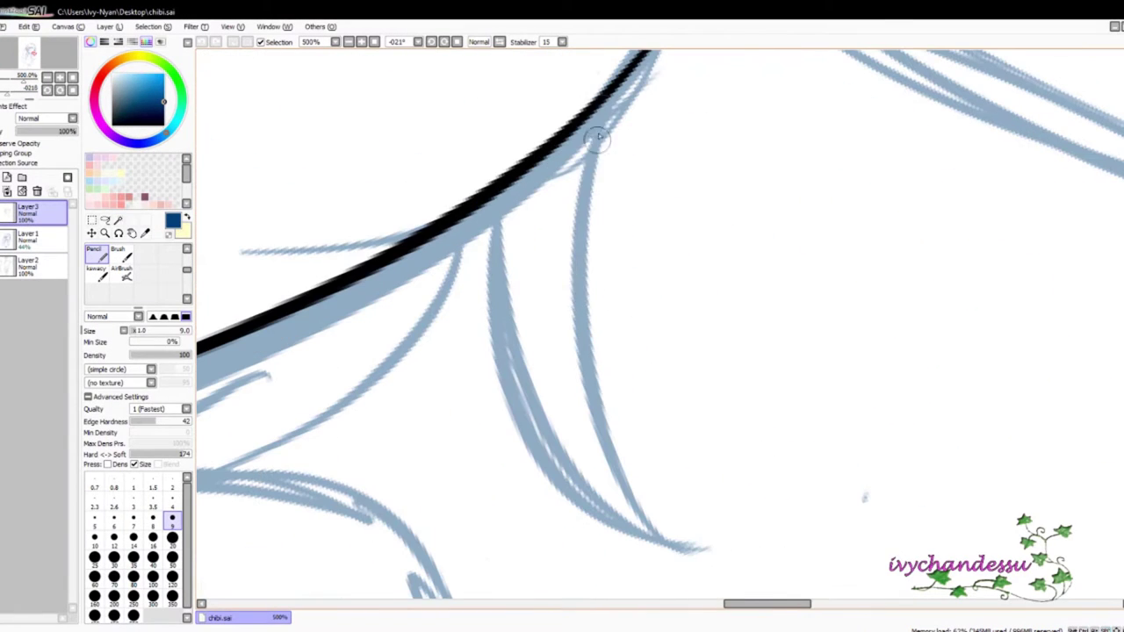
{"action": "left_click_drag", "start_coordinate": [604, 104], "coordinate": [707, 549]}
{"action": "key", "text": "ctrl+z"}
{"action": "mouse_move", "coordinate": [601, 104]}
{"action": "left_mouse_down"}
{"action": "mouse_move", "coordinate": [615, 562]}
{"action": "mouse_move", "coordinate": [676, 549]}
{"action": "left_mouse_up"}
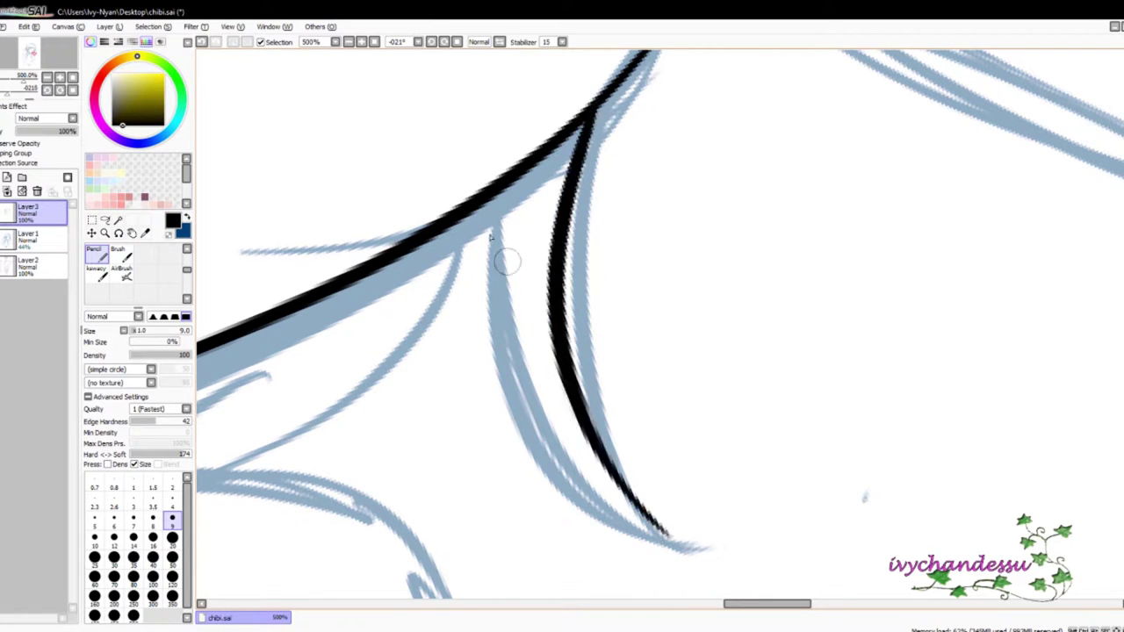
Step: Ink the curved line running from the jaw toward the shoulder beside the hanging hair lock
{"action": "mouse_move", "coordinate": [470, 211]}
{"action": "left_mouse_down"}
{"action": "mouse_move", "coordinate": [667, 263]}
{"action": "mouse_move", "coordinate": [703, 176]}
{"action": "left_mouse_up"}
{"action": "left_click_drag", "start_coordinate": [703, 119], "coordinate": [602, 547]}
{"action": "key", "text": "ctrl+z"}
{"action": "left_click_drag", "start_coordinate": [699, 140], "coordinate": [674, 383]}
{"action": "mouse_move", "coordinate": [791, 264]}
{"action": "left_mouse_down"}
{"action": "mouse_move", "coordinate": [870, 335]}
{"action": "mouse_move", "coordinate": [916, 325]}
{"action": "mouse_move", "coordinate": [456, 517]}
{"action": "mouse_move", "coordinate": [678, 130]}
{"action": "mouse_move", "coordinate": [648, 249]}
{"action": "mouse_move", "coordinate": [904, 313]}
{"action": "mouse_move", "coordinate": [843, 240]}
{"action": "mouse_move", "coordinate": [825, 263]}
{"action": "mouse_move", "coordinate": [694, 339]}
{"action": "left_mouse_up"}
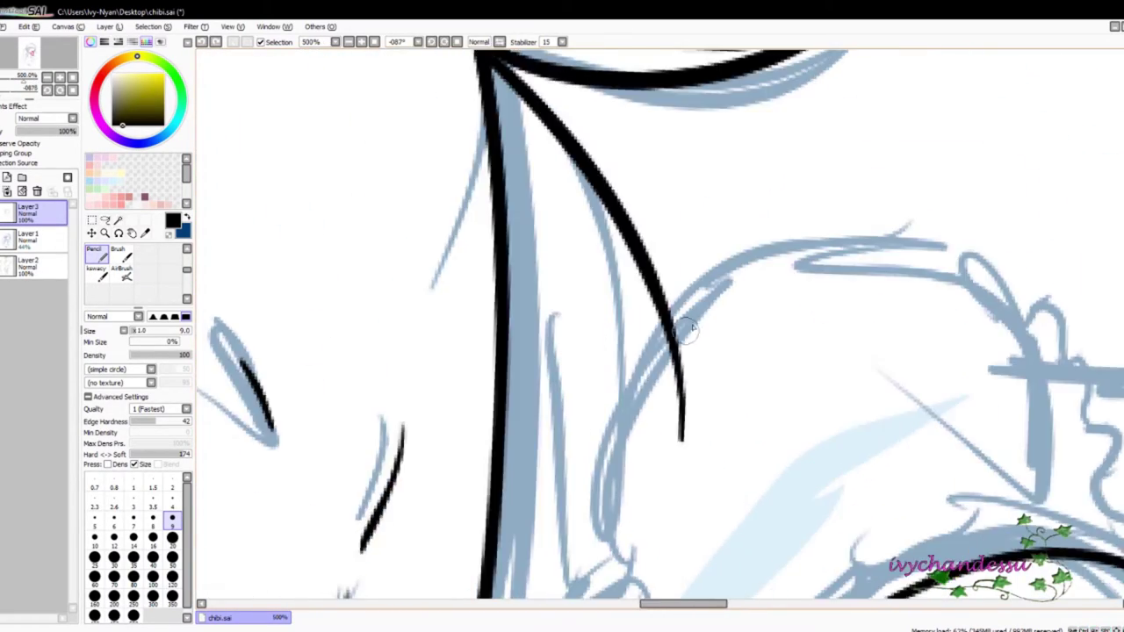
Step: Trim the shoulder line where it crosses the winking-side sleeve and ink the sleeve's top curve from the neckline outward
{"action": "key", "text": "e"}
{"action": "key", "text": "n"}
{"action": "scroll", "coordinate": [578, 458], "scroll_direction": "down", "scroll_amount": 3}
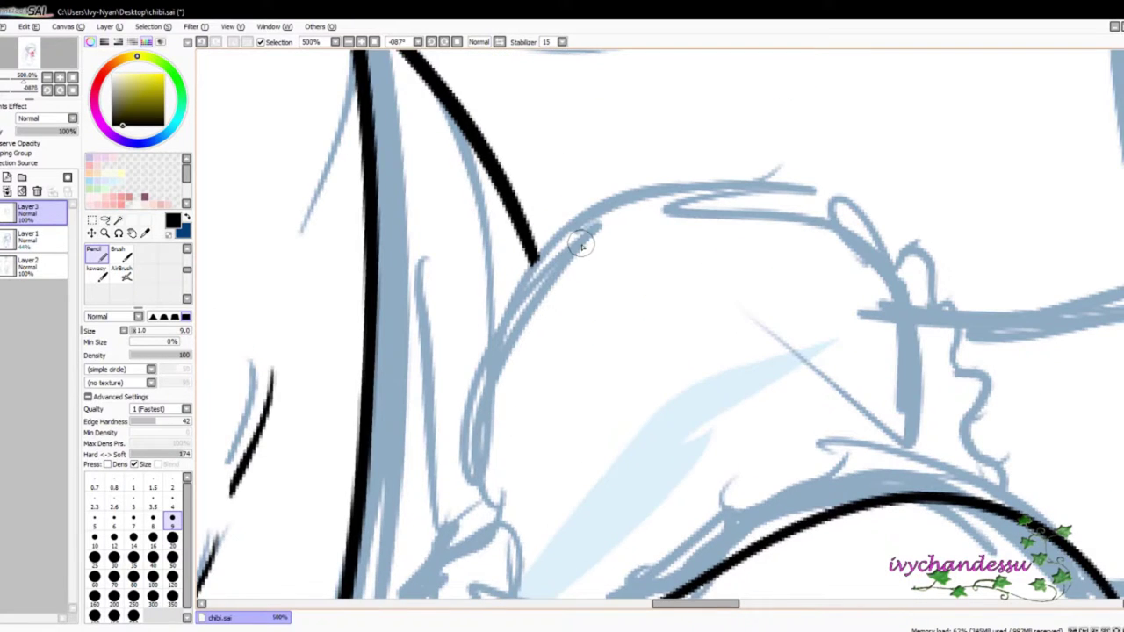
{"action": "scroll", "coordinate": [652, 300], "scroll_direction": "down", "scroll_amount": 6}
{"action": "key", "text": "e"}
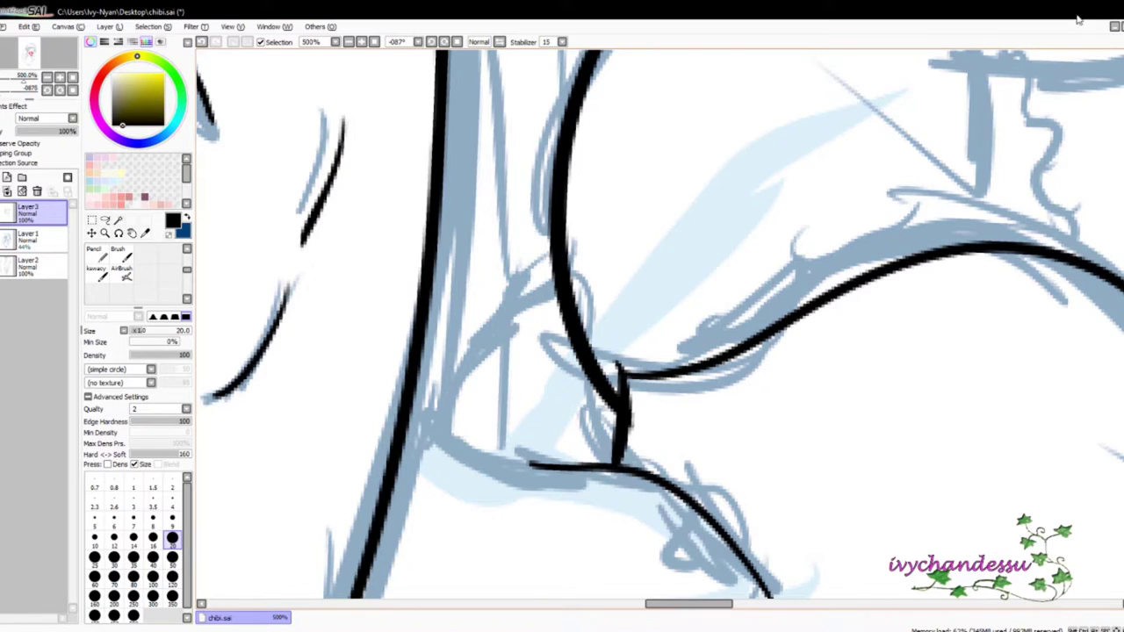
{"action": "scroll", "coordinate": [738, 399], "scroll_direction": "up", "scroll_amount": 3}
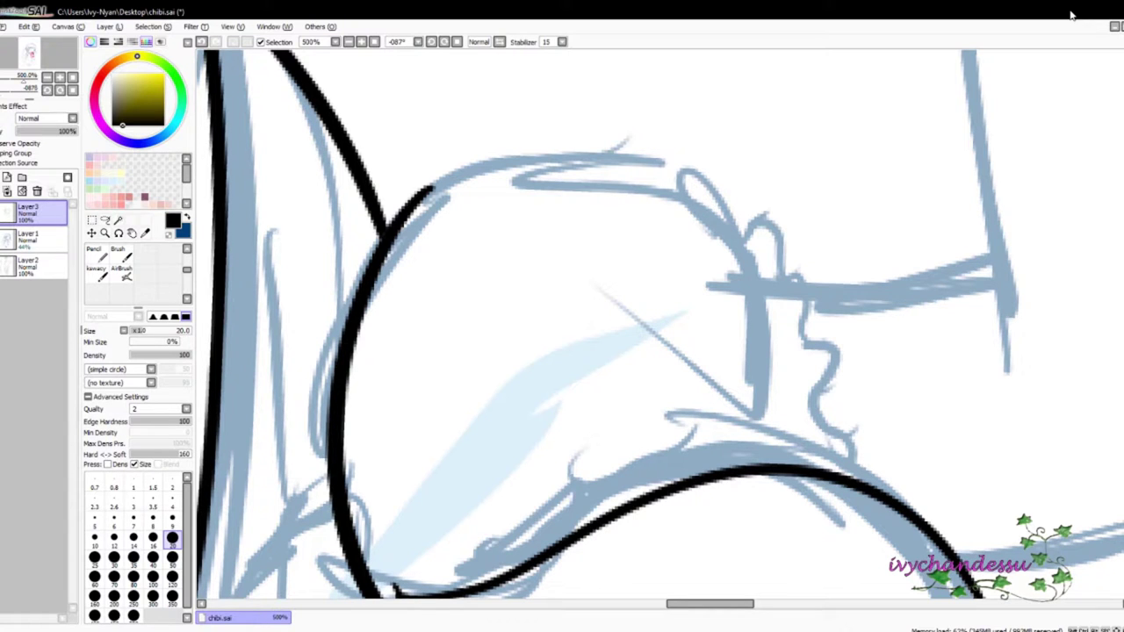
Step: Ink the rest of the winking-side puffed sleeve's outer curve around and down to the cuff
{"action": "mouse_move", "coordinate": [773, 386]}
{"action": "left_mouse_down"}
{"action": "mouse_move", "coordinate": [495, 477]}
{"action": "mouse_move", "coordinate": [450, 176]}
{"action": "left_mouse_up"}
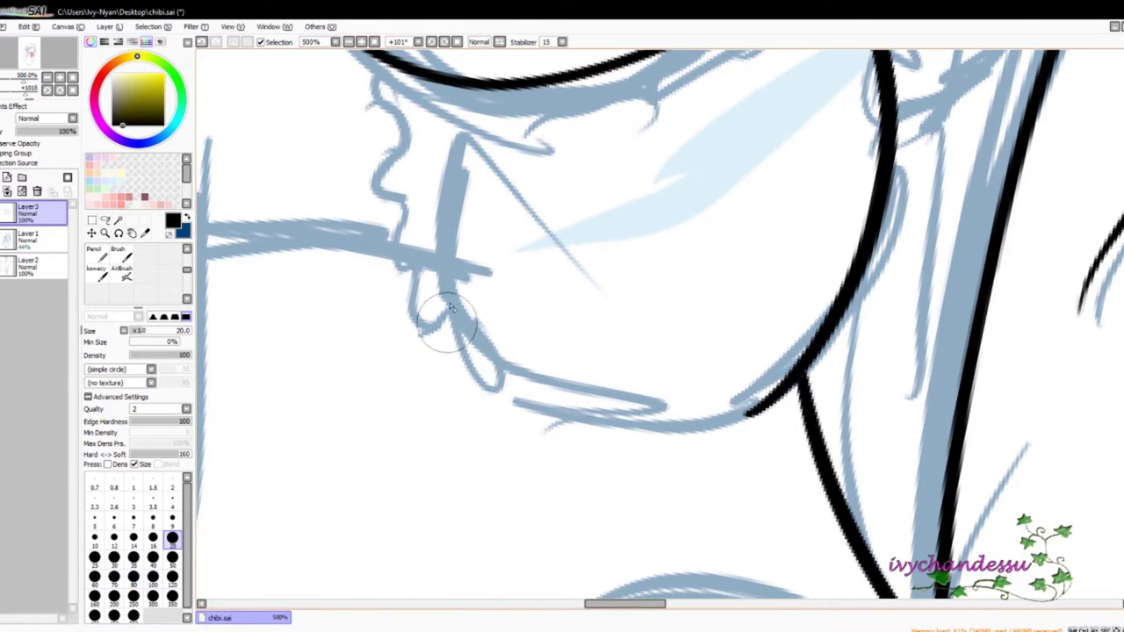
{"action": "key", "text": "n"}
{"action": "mouse_move", "coordinate": [961, 296]}
{"action": "left_mouse_down"}
{"action": "mouse_move", "coordinate": [691, 137]}
{"action": "mouse_move", "coordinate": [791, 562]}
{"action": "left_mouse_up"}
{"action": "key", "text": "ctrl+z"}
{"action": "mouse_move", "coordinate": [665, 141]}
{"action": "left_mouse_down"}
{"action": "mouse_move", "coordinate": [527, 339]}
{"action": "mouse_move", "coordinate": [615, 431]}
{"action": "mouse_move", "coordinate": [812, 496]}
{"action": "left_mouse_up"}
{"action": "key", "text": "ctrl+z"}
{"action": "key", "text": "ctrl+z"}
{"action": "mouse_move", "coordinate": [884, 402]}
{"action": "left_mouse_down"}
{"action": "mouse_move", "coordinate": [896, 296]}
{"action": "mouse_move", "coordinate": [839, 220]}
{"action": "left_mouse_up"}
{"action": "key", "text": "b"}
{"action": "key", "text": "n"}
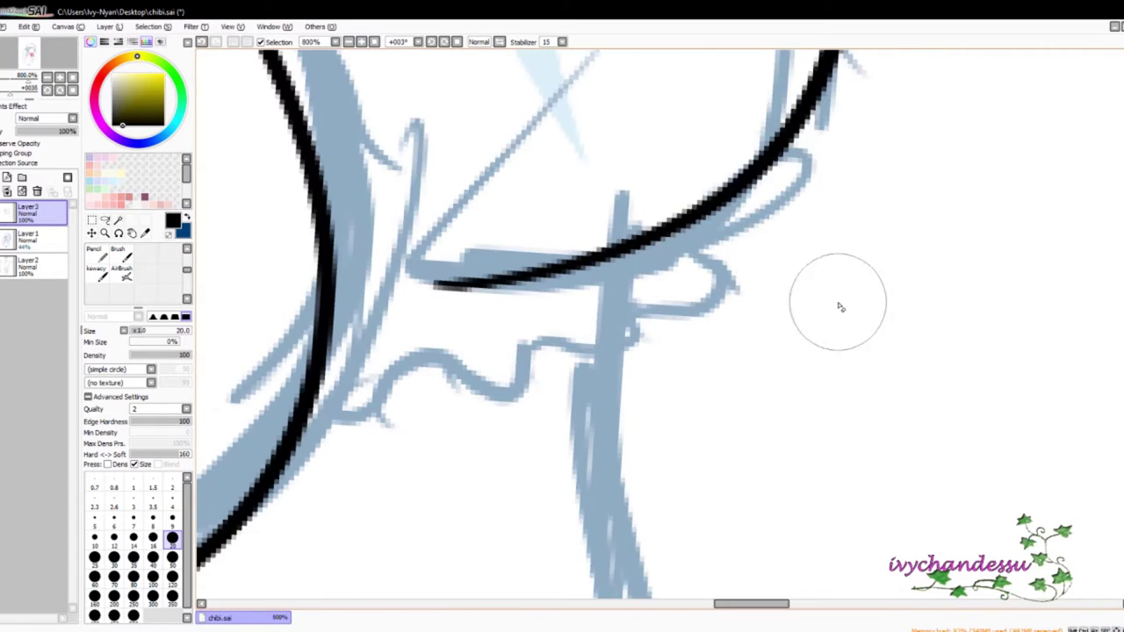
Step: Ink the scalloped ruffle edge below the winking-side puffed sleeve, starting from the bust line
{"action": "left_click_drag", "start_coordinate": [771, 307], "coordinate": [737, 439]}
{"action": "mouse_move", "coordinate": [944, 231]}
{"action": "left_mouse_down"}
{"action": "mouse_move", "coordinate": [1023, 188]}
{"action": "mouse_move", "coordinate": [844, 351]}
{"action": "left_mouse_up"}
{"action": "key", "text": "ctrl+z"}
{"action": "left_click_drag", "start_coordinate": [1010, 176], "coordinate": [817, 307]}
{"action": "mouse_move", "coordinate": [606, 413]}
{"action": "left_mouse_down"}
{"action": "mouse_move", "coordinate": [775, 360]}
{"action": "mouse_move", "coordinate": [834, 303]}
{"action": "left_mouse_up"}
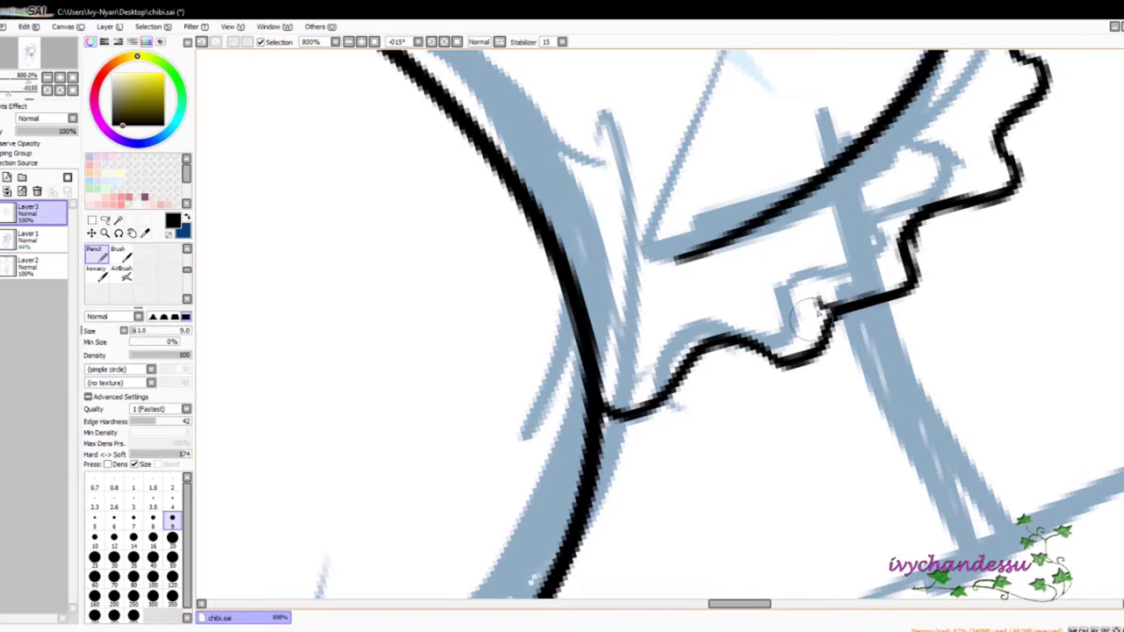
Step: Close the ruffle's scalloped edge against the outer side of the puffed sleeve and ink short fold lines inside it
{"action": "left_click_drag", "start_coordinate": [778, 451], "coordinate": [720, 359]}
{"action": "left_click_drag", "start_coordinate": [738, 434], "coordinate": [586, 386]}
{"action": "left_click_drag", "start_coordinate": [799, 334], "coordinate": [694, 413]}
{"action": "left_click_drag", "start_coordinate": [729, 325], "coordinate": [632, 456]}
{"action": "left_click_drag", "start_coordinate": [765, 359], "coordinate": [637, 439]}
{"action": "scroll", "coordinate": [637, 435], "scroll_direction": "down", "scroll_amount": 1}
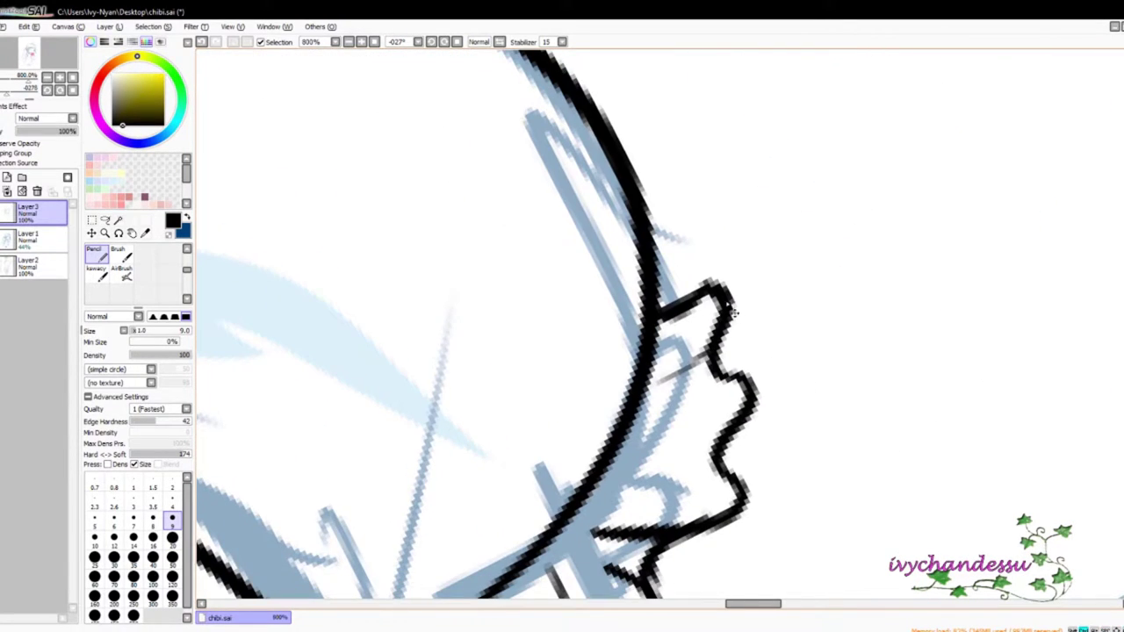
{"action": "scroll", "coordinate": [636, 435], "scroll_direction": "down", "scroll_amount": 2}
{"action": "left_click_drag", "start_coordinate": [614, 263], "coordinate": [668, 349]}
{"action": "scroll", "coordinate": [668, 348], "scroll_direction": "up", "scroll_amount": 3}
{"action": "mouse_move", "coordinate": [898, 216]}
{"action": "left_mouse_down"}
{"action": "mouse_move", "coordinate": [817, 356]}
{"action": "mouse_move", "coordinate": [729, 374]}
{"action": "mouse_move", "coordinate": [707, 365]}
{"action": "left_mouse_up"}
{"action": "mouse_move", "coordinate": [935, 370]}
{"action": "left_mouse_down"}
{"action": "mouse_move", "coordinate": [584, 370]}
{"action": "mouse_move", "coordinate": [534, 221]}
{"action": "left_mouse_up"}
{"action": "scroll", "coordinate": [752, 384], "scroll_direction": "down", "scroll_amount": 4}
{"action": "scroll", "coordinate": [752, 383], "scroll_direction": "down", "scroll_amount": 1}
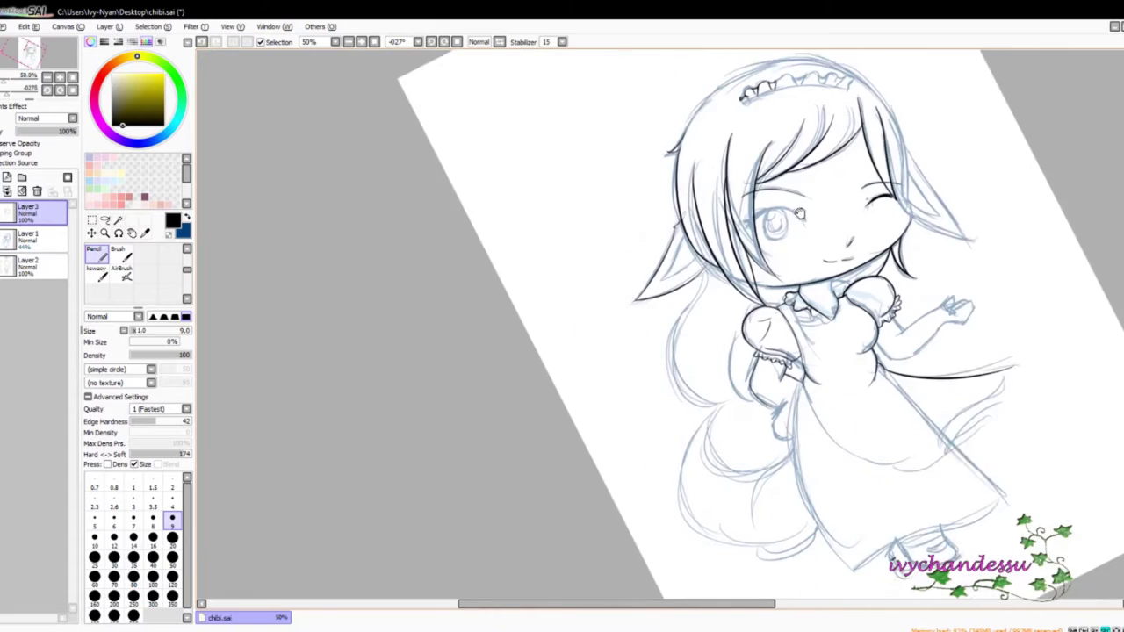
Step: Ink the large outer curve of the long hair from below the open-eye-side ear to the hand, plus inner strand lines
{"action": "scroll", "coordinate": [743, 391], "scroll_direction": "up", "scroll_amount": 3}
{"action": "scroll", "coordinate": [782, 158], "scroll_direction": "down", "scroll_amount": 3}
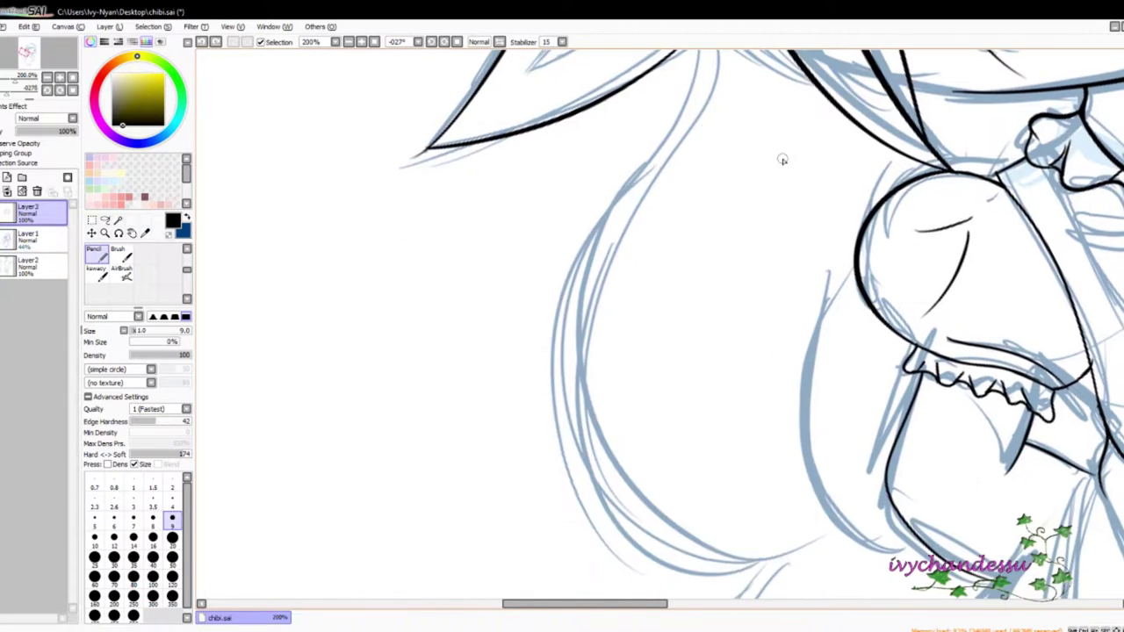
{"action": "scroll", "coordinate": [568, 304], "scroll_direction": "up", "scroll_amount": 3}
{"action": "left_click_drag", "start_coordinate": [567, 303], "coordinate": [704, 460]}
{"action": "left_click_drag", "start_coordinate": [652, 200], "coordinate": [652, 325]}
{"action": "key", "text": "ctrl+z"}
{"action": "left_click_drag", "start_coordinate": [690, 213], "coordinate": [702, 288]}
{"action": "scroll", "coordinate": [572, 304], "scroll_direction": "down", "scroll_amount": 5}
{"action": "key", "text": "e"}
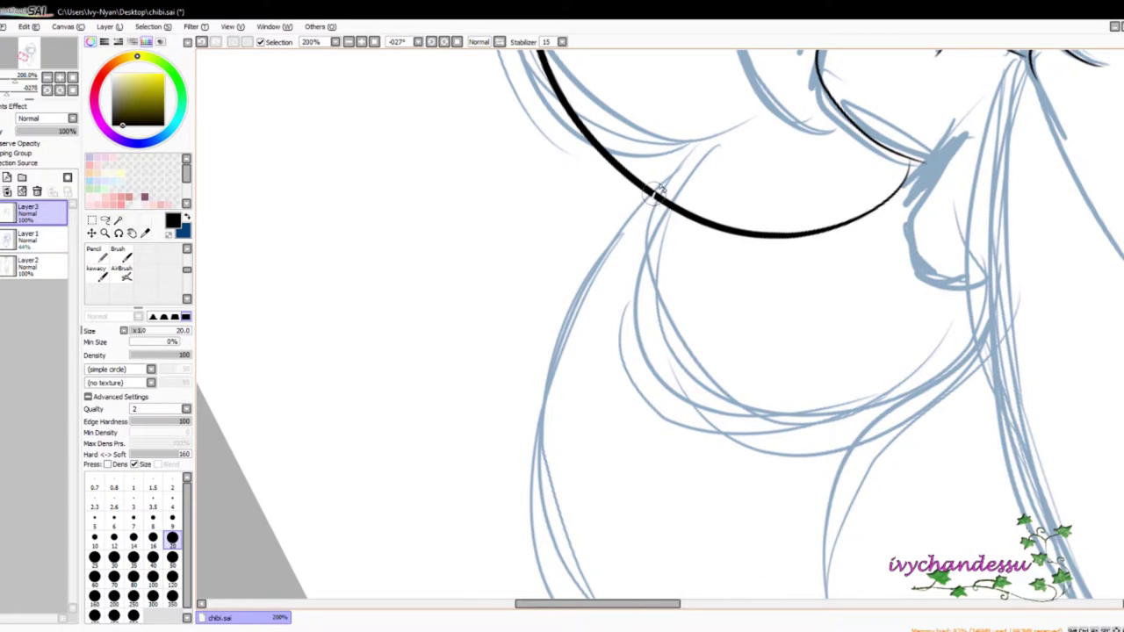
{"action": "left_click_drag", "start_coordinate": [650, 219], "coordinate": [491, 98]}
Step: Ink the two lower curls of the long hair, sweeping from beneath the upper curl to the skirt's side
{"action": "key", "text": "n"}
{"action": "left_click_drag", "start_coordinate": [991, 396], "coordinate": [1100, 467]}
{"action": "left_click_drag", "start_coordinate": [615, 157], "coordinate": [905, 325]}
{"action": "key", "text": "ctrl+z"}
{"action": "left_click_drag", "start_coordinate": [606, 148], "coordinate": [918, 338]}
{"action": "key", "text": "ctrl+z"}
{"action": "mouse_move", "coordinate": [622, 126]}
{"action": "left_mouse_down"}
{"action": "mouse_move", "coordinate": [978, 226]}
{"action": "mouse_move", "coordinate": [527, 601]}
{"action": "left_mouse_up"}
{"action": "scroll", "coordinate": [622, 125], "scroll_direction": "down", "scroll_amount": 2}
{"action": "scroll", "coordinate": [677, 252], "scroll_direction": "up", "scroll_amount": 1}
{"action": "left_click_drag", "start_coordinate": [677, 252], "coordinate": [674, 151]}
{"action": "key", "text": "ctrl+z"}
{"action": "mouse_move", "coordinate": [580, 171]}
{"action": "left_mouse_down"}
{"action": "mouse_move", "coordinate": [841, 285]}
{"action": "mouse_move", "coordinate": [887, 230]}
{"action": "mouse_move", "coordinate": [867, 378]}
{"action": "mouse_move", "coordinate": [846, 365]}
{"action": "mouse_move", "coordinate": [817, 411]}
{"action": "left_mouse_up"}
{"action": "key", "text": "e"}
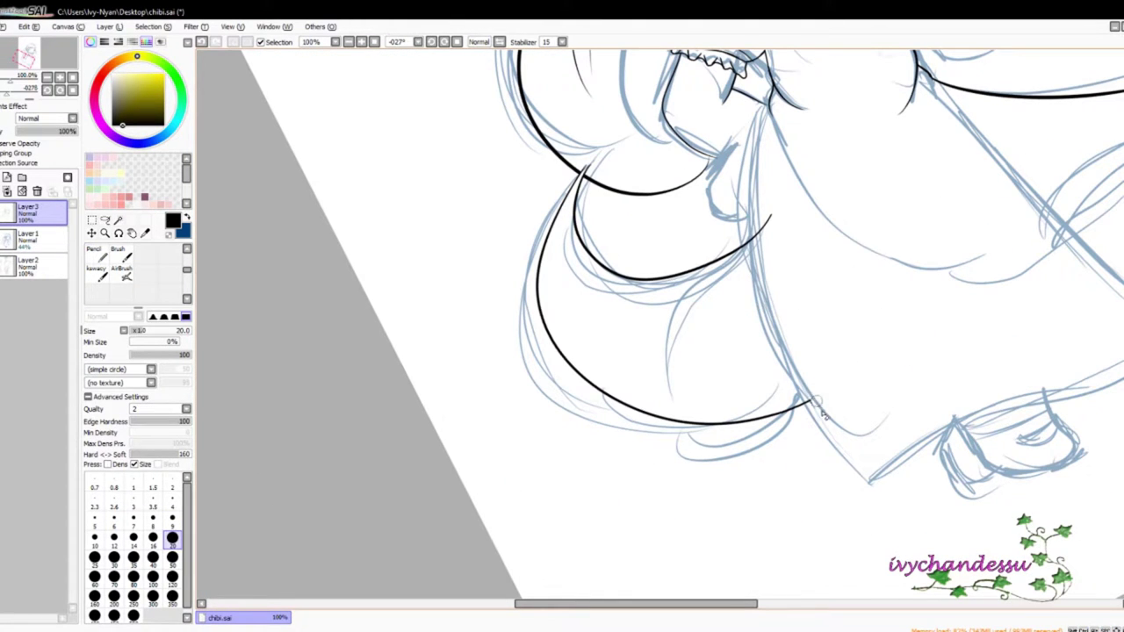
Step: Ink the apron's lower outline from the waist, sweeping under the skirt front and up past the flared tip
{"action": "scroll", "coordinate": [986, 363], "scroll_direction": "up", "scroll_amount": 1}
{"action": "key", "text": "n"}
{"action": "mouse_move", "coordinate": [896, 346]}
{"action": "left_mouse_down"}
{"action": "mouse_move", "coordinate": [700, 542]}
{"action": "mouse_move", "coordinate": [515, 176]}
{"action": "left_mouse_up"}
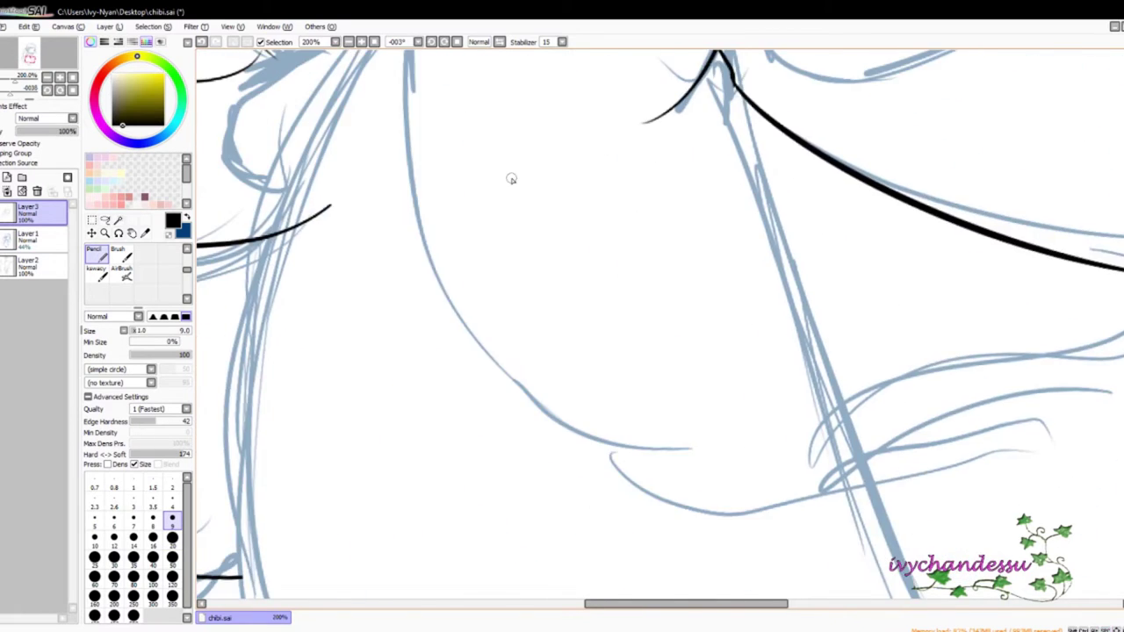
{"action": "scroll", "coordinate": [514, 176], "scroll_direction": "down", "scroll_amount": 3}
{"action": "left_click_drag", "start_coordinate": [483, 224], "coordinate": [848, 355]}
{"action": "key", "text": "ctrl+z"}
{"action": "left_click_drag", "start_coordinate": [485, 222], "coordinate": [888, 350]}
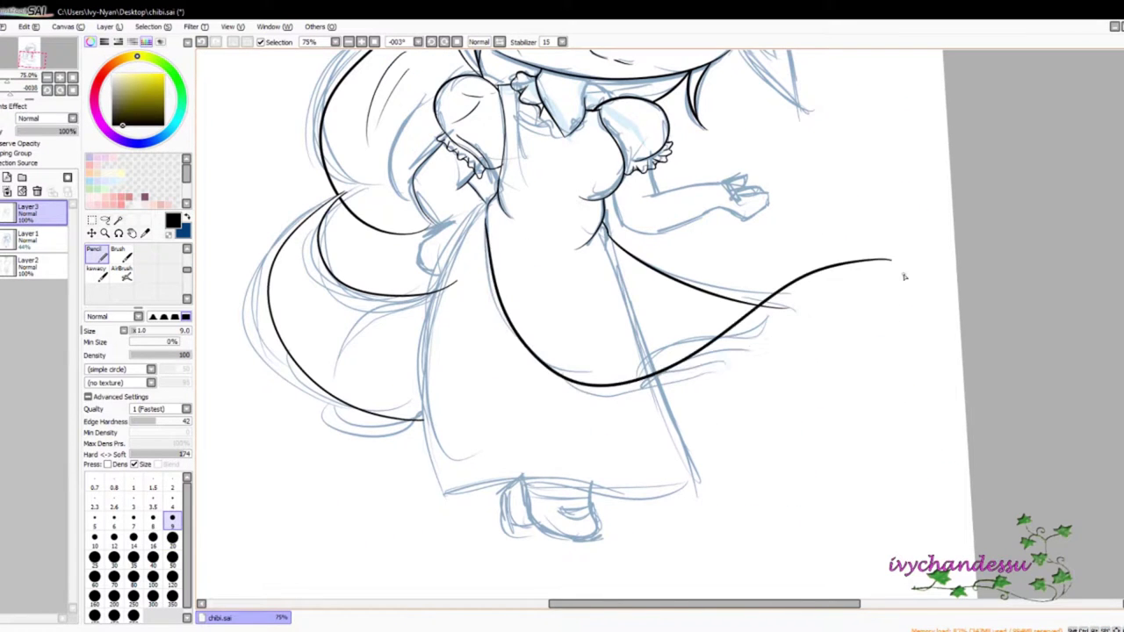
Step: Erase the apron curve's overshoot past the upper apron edge so the two lines meet in a pointed tip
{"action": "scroll", "coordinate": [904, 273], "scroll_direction": "up", "scroll_amount": 4}
{"action": "key", "text": "e"}
{"action": "mouse_move", "coordinate": [565, 372]}
{"action": "left_mouse_down"}
{"action": "mouse_move", "coordinate": [637, 389]}
{"action": "mouse_move", "coordinate": [587, 342]}
{"action": "mouse_move", "coordinate": [785, 243]}
{"action": "left_mouse_up"}
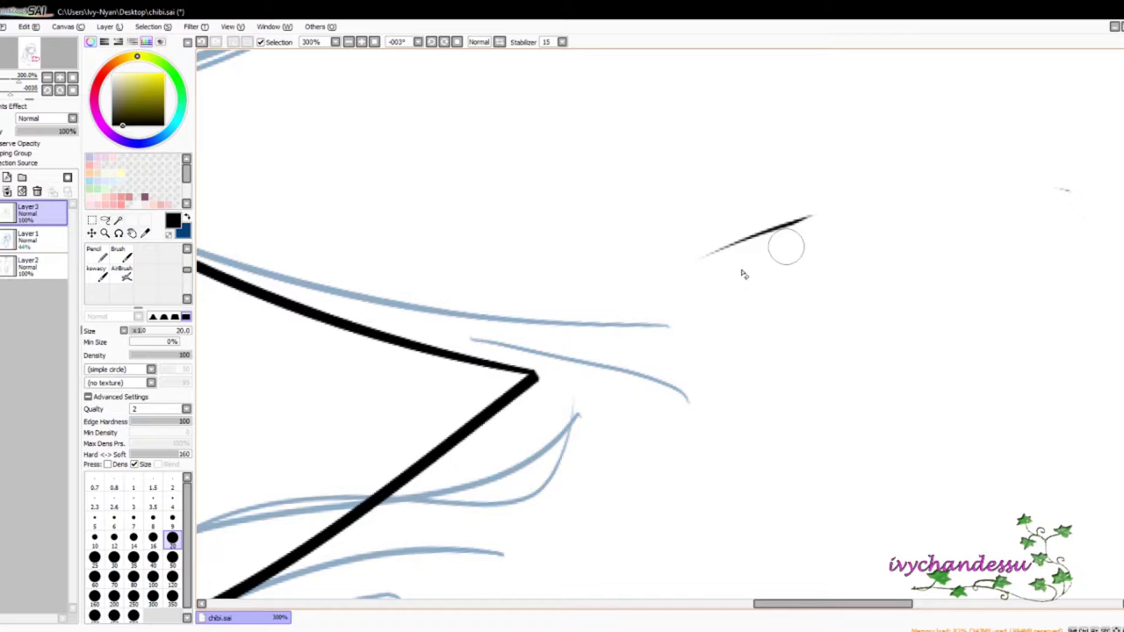
{"action": "key", "text": "n"}
{"action": "scroll", "coordinate": [1036, 472], "scroll_direction": "up", "scroll_amount": 2}
{"action": "mouse_move", "coordinate": [1036, 472]}
{"action": "left_mouse_down"}
{"action": "mouse_move", "coordinate": [583, 293]}
{"action": "mouse_move", "coordinate": [698, 346]}
{"action": "left_mouse_up"}
{"action": "mouse_move", "coordinate": [742, 242]}
{"action": "left_mouse_down"}
{"action": "mouse_move", "coordinate": [700, 307]}
{"action": "mouse_move", "coordinate": [756, 248]}
{"action": "mouse_move", "coordinate": [739, 253]}
{"action": "mouse_move", "coordinate": [777, 318]}
{"action": "left_mouse_up"}
{"action": "scroll", "coordinate": [757, 264], "scroll_direction": "down", "scroll_amount": 5}
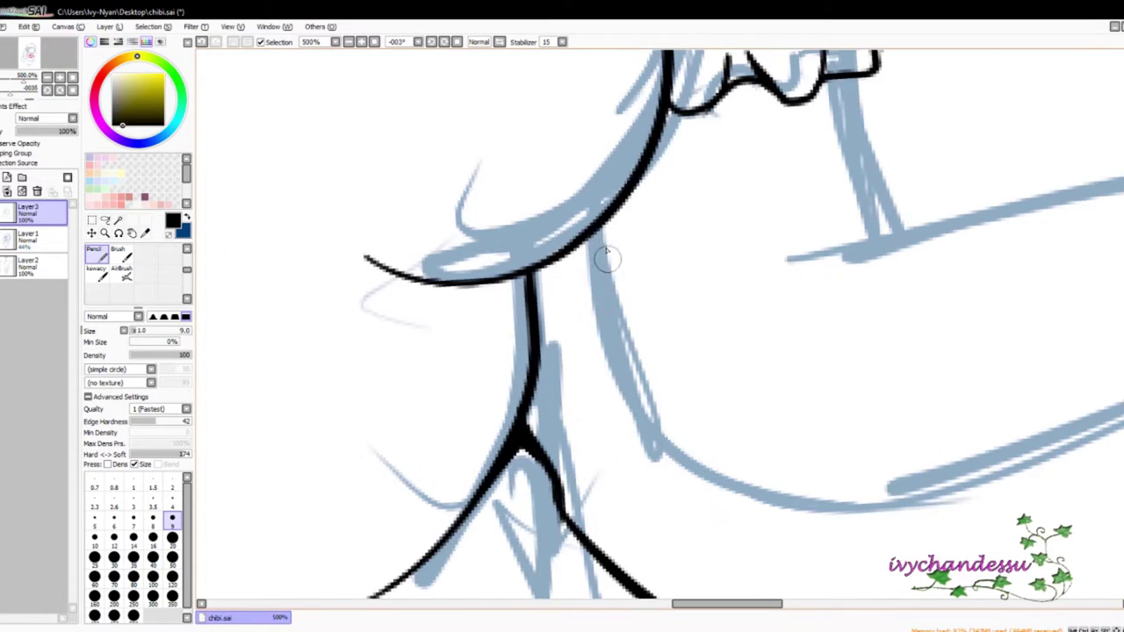
Step: Ink the lower edge of the raised arm from the elbow to the wrist and erase the excess beyond the hand
{"action": "scroll", "coordinate": [863, 507], "scroll_direction": "up", "scroll_amount": 4}
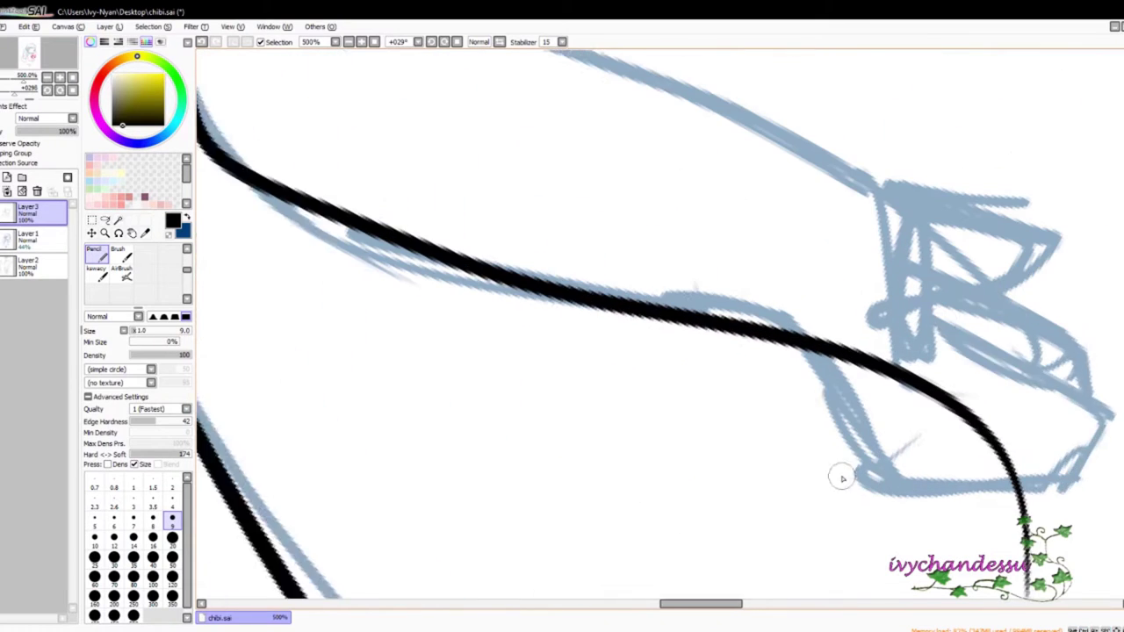
{"action": "key", "text": "e"}
{"action": "left_click_drag", "start_coordinate": [677, 356], "coordinate": [803, 557]}
{"action": "scroll", "coordinate": [802, 557], "scroll_direction": "down", "scroll_amount": 3}
{"action": "scroll", "coordinate": [918, 380], "scroll_direction": "up", "scroll_amount": 3}
Step: Ink the upper-arm line below the sleeve ruffle and the raised forearm's upper edge toward the hand
{"action": "key", "text": "n"}
{"action": "mouse_move", "coordinate": [689, 290]}
{"action": "left_mouse_down"}
{"action": "mouse_move", "coordinate": [685, 457]}
{"action": "mouse_move", "coordinate": [694, 303]}
{"action": "mouse_move", "coordinate": [694, 422]}
{"action": "left_mouse_up"}
{"action": "mouse_move", "coordinate": [979, 346]}
{"action": "left_mouse_down"}
{"action": "mouse_move", "coordinate": [722, 432]}
{"action": "mouse_move", "coordinate": [616, 365]}
{"action": "left_mouse_up"}
{"action": "key", "text": "ctrl+z"}
{"action": "left_click_drag", "start_coordinate": [404, 114], "coordinate": [659, 597]}
{"action": "key", "text": "ctrl+z"}
{"action": "key", "text": "ctrl+z"}
{"action": "left_click_drag", "start_coordinate": [453, 180], "coordinate": [658, 597]}
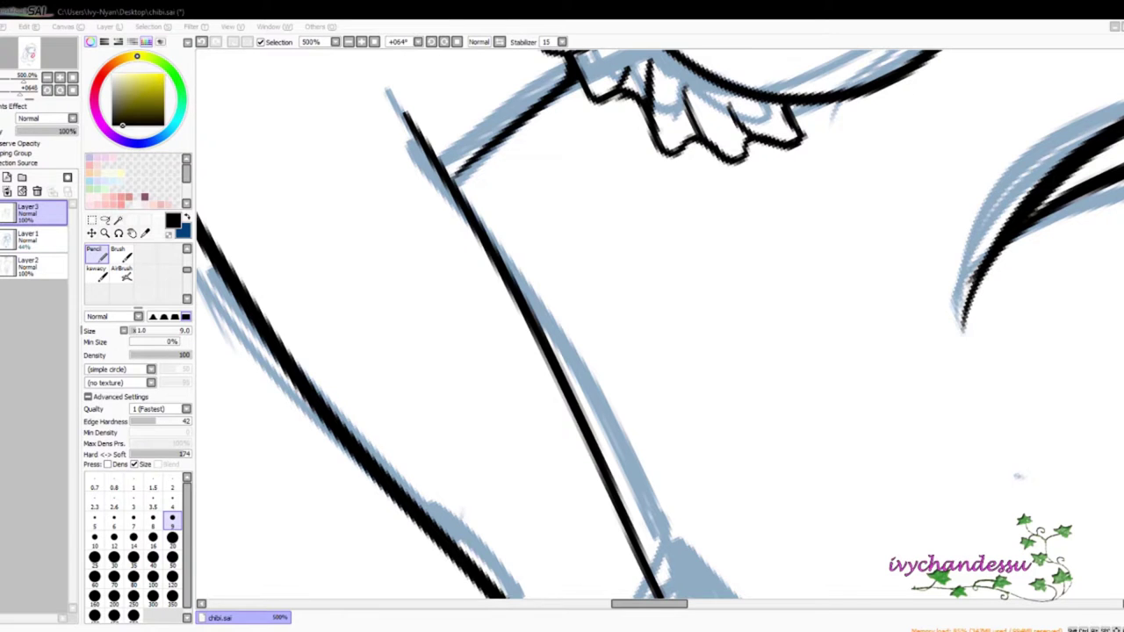
{"action": "scroll", "coordinate": [891, 367], "scroll_direction": "down", "scroll_amount": 3}
Step: Ink the rounded thumb of the raised hand at the end of the forearm's upper edge
{"action": "scroll", "coordinate": [896, 375], "scroll_direction": "up", "scroll_amount": 5}
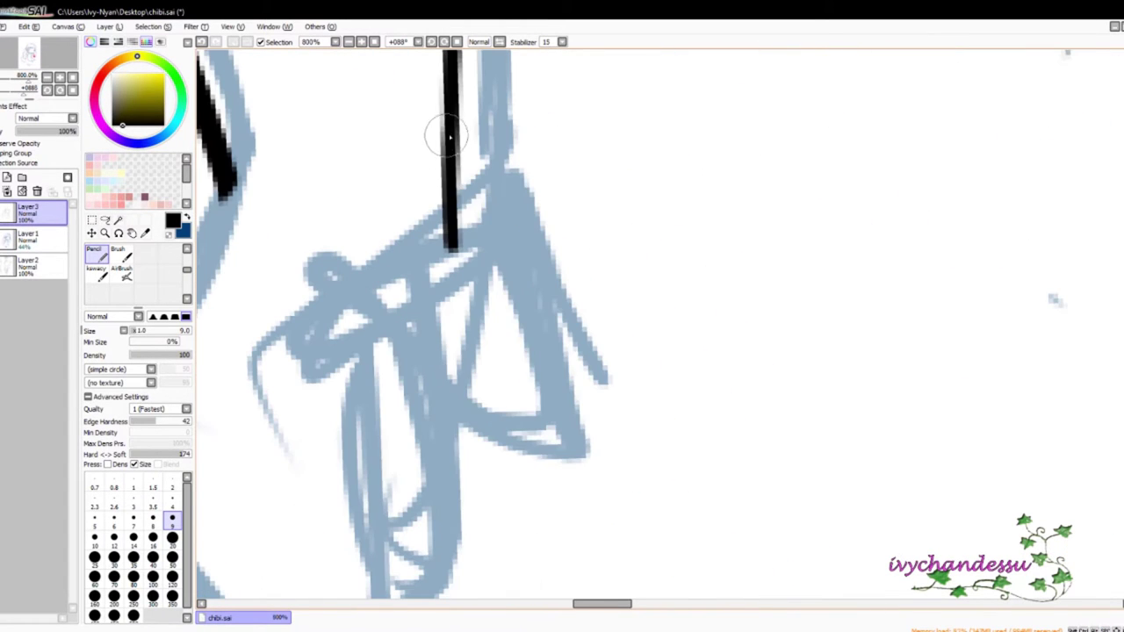
{"action": "mouse_move", "coordinate": [417, 251]}
{"action": "left_mouse_down"}
{"action": "mouse_move", "coordinate": [603, 422]}
{"action": "mouse_move", "coordinate": [803, 296]}
{"action": "mouse_move", "coordinate": [637, 128]}
{"action": "mouse_move", "coordinate": [565, 301]}
{"action": "left_mouse_up"}
{"action": "key", "text": "e"}
{"action": "mouse_move", "coordinate": [615, 334]}
{"action": "left_mouse_down"}
{"action": "mouse_move", "coordinate": [797, 289]}
{"action": "mouse_move", "coordinate": [740, 194]}
{"action": "left_mouse_up"}
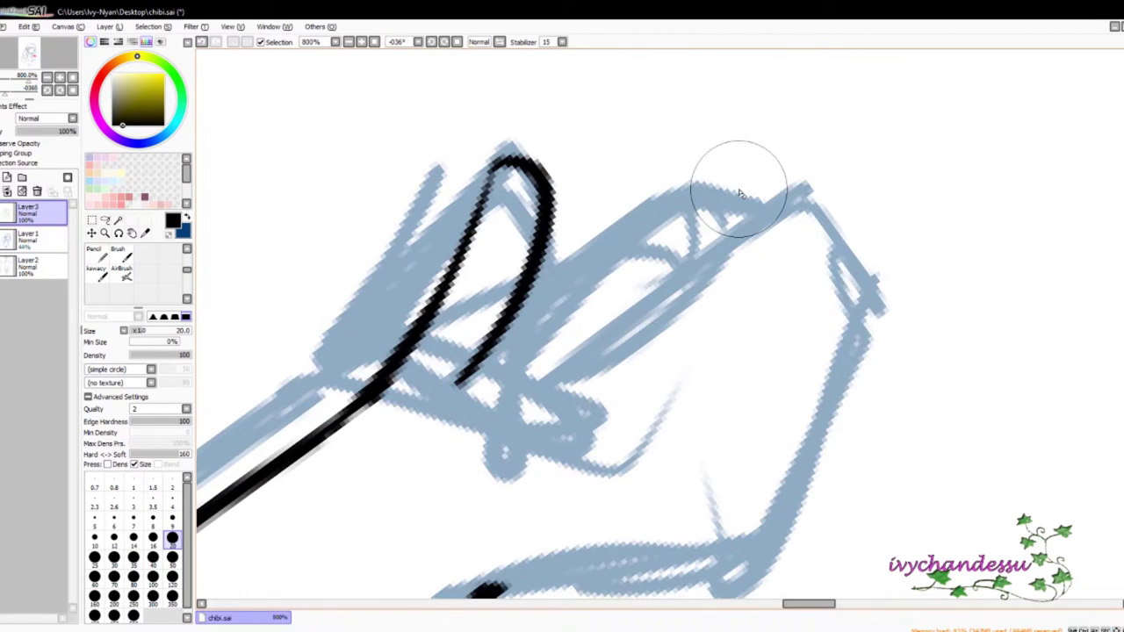
Step: Ink the raised hand's rounded outline from the thumb around to the wrist and erase stray ink
{"action": "key", "text": "n"}
{"action": "left_click_drag", "start_coordinate": [577, 238], "coordinate": [533, 177]}
{"action": "mouse_move", "coordinate": [514, 162]}
{"action": "left_mouse_down"}
{"action": "mouse_move", "coordinate": [813, 113]}
{"action": "mouse_move", "coordinate": [378, 562]}
{"action": "mouse_move", "coordinate": [393, 575]}
{"action": "mouse_move", "coordinate": [747, 363]}
{"action": "mouse_move", "coordinate": [803, 94]}
{"action": "left_mouse_up"}
{"action": "key", "text": "ctrl+z"}
{"action": "key", "text": "ctrl+z"}
{"action": "key", "text": "ctrl+z"}
{"action": "left_click_drag", "start_coordinate": [544, 202], "coordinate": [843, 167]}
{"action": "mouse_move", "coordinate": [843, 167]}
{"action": "left_mouse_down"}
{"action": "mouse_move", "coordinate": [772, 448]}
{"action": "mouse_move", "coordinate": [874, 392]}
{"action": "left_mouse_up"}
{"action": "key", "text": "ctrl+z"}
{"action": "mouse_move", "coordinate": [962, 97]}
{"action": "left_mouse_down"}
{"action": "mouse_move", "coordinate": [483, 597]}
{"action": "mouse_move", "coordinate": [849, 287]}
{"action": "mouse_move", "coordinate": [597, 501]}
{"action": "left_mouse_up"}
{"action": "key", "text": "ctrl+z"}
{"action": "key", "text": "ctrl+z"}
{"action": "key", "text": "e"}
{"action": "left_click_drag", "start_coordinate": [589, 459], "coordinate": [613, 430]}
{"action": "scroll", "coordinate": [612, 429], "scroll_direction": "down", "scroll_amount": 6}
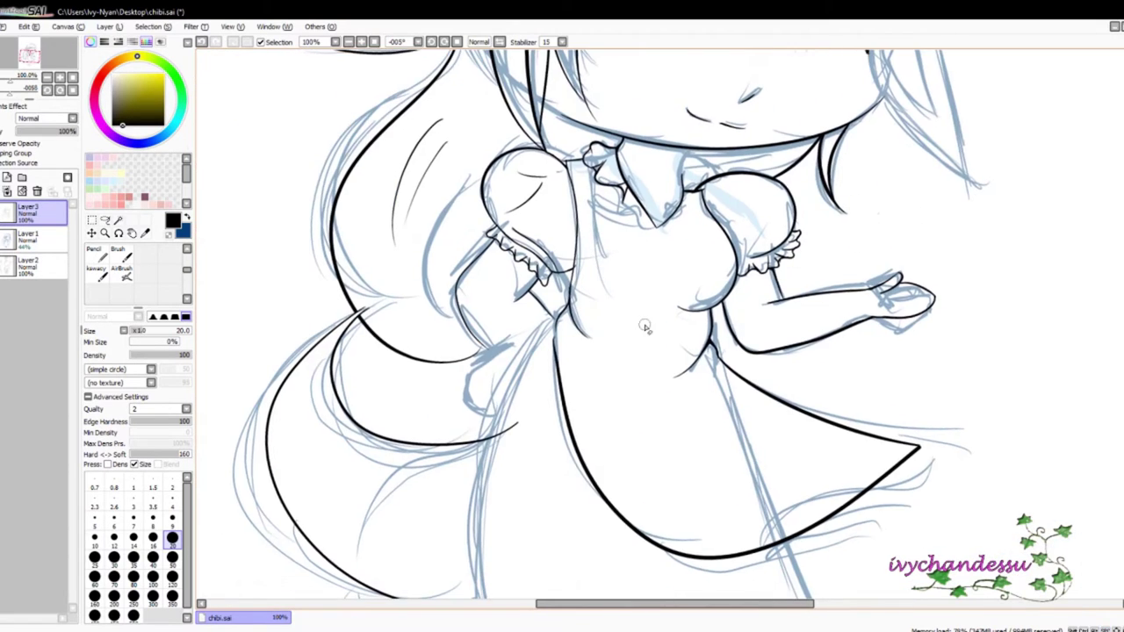
Step: Ink the short arm edge running from beneath the open-eye-side cuff to the waist
{"action": "scroll", "coordinate": [646, 327], "scroll_direction": "up", "scroll_amount": 4}
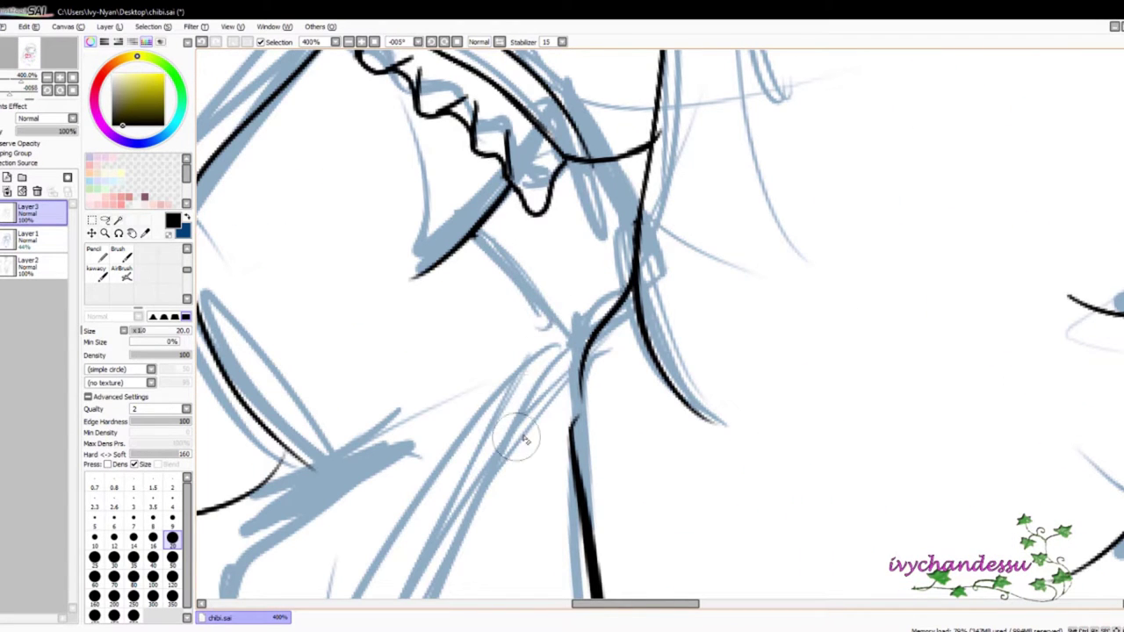
{"action": "key", "text": "n"}
{"action": "left_click_drag", "start_coordinate": [475, 242], "coordinate": [553, 369]}
Step: Ink the skirt's long side edge on the open-eye side from the waist down past the hem corner
{"action": "key", "text": "Delete"}
{"action": "key", "text": "Delete"}
{"action": "left_click_drag", "start_coordinate": [673, 55], "coordinate": [606, 580]}
{"action": "scroll", "coordinate": [533, 587], "scroll_direction": "down", "scroll_amount": 5}
{"action": "scroll", "coordinate": [533, 587], "scroll_direction": "up", "scroll_amount": 1}
{"action": "mouse_move", "coordinate": [582, 187]}
{"action": "left_mouse_down"}
{"action": "mouse_move", "coordinate": [685, 475]}
{"action": "mouse_move", "coordinate": [661, 519]}
{"action": "left_mouse_up"}
{"action": "key", "text": "ctrl+z"}
Step: Ink the skirt's other side below the apron and continue it around into the curved hem
{"action": "left_click_drag", "start_coordinate": [1029, 355], "coordinate": [749, 280]}
{"action": "mouse_move", "coordinate": [610, 207]}
{"action": "left_mouse_down"}
{"action": "mouse_move", "coordinate": [503, 547]}
{"action": "mouse_move", "coordinate": [522, 549]}
{"action": "mouse_move", "coordinate": [469, 547]}
{"action": "mouse_move", "coordinate": [673, 371]}
{"action": "mouse_move", "coordinate": [455, 596]}
{"action": "mouse_move", "coordinate": [417, 597]}
{"action": "mouse_move", "coordinate": [389, 567]}
{"action": "mouse_move", "coordinate": [408, 558]}
{"action": "left_mouse_up"}
{"action": "key", "text": "ctrl+z"}
{"action": "key", "text": "ctrl+z"}
{"action": "key", "text": "ctrl+z"}
{"action": "key", "text": "ctrl+z"}
{"action": "key", "text": "ctrl+z"}
{"action": "key", "text": "ctrl+z"}
{"action": "key", "text": "ctrl+z"}
{"action": "key", "text": "ctrl+z"}
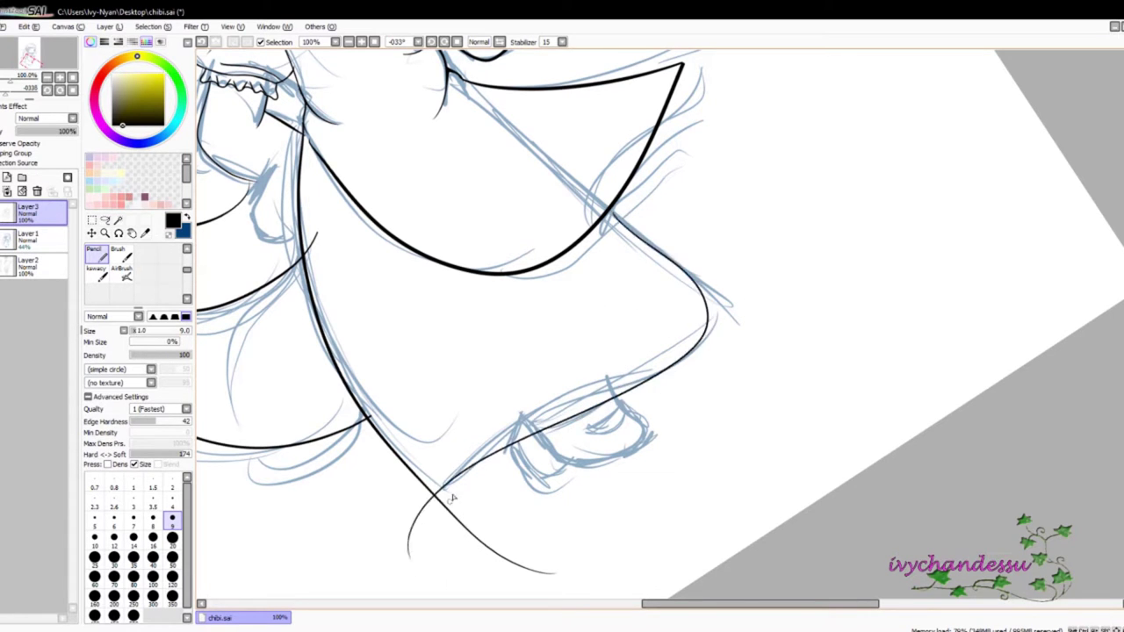
Step: Erase the overshooting line ends where the skirt's side edge and hem cross at the corner
{"action": "scroll", "coordinate": [452, 499], "scroll_direction": "up", "scroll_amount": 4}
{"action": "key", "text": "e"}
{"action": "mouse_move", "coordinate": [227, 602]}
{"action": "left_mouse_down"}
{"action": "mouse_move", "coordinate": [465, 252]}
{"action": "mouse_move", "coordinate": [451, 409]}
{"action": "left_mouse_up"}
{"action": "mouse_move", "coordinate": [588, 338]}
{"action": "left_mouse_down"}
{"action": "mouse_move", "coordinate": [520, 259]}
{"action": "mouse_move", "coordinate": [865, 478]}
{"action": "left_mouse_up"}
{"action": "mouse_move", "coordinate": [828, 352]}
{"action": "left_mouse_down"}
{"action": "mouse_move", "coordinate": [919, 176]}
{"action": "mouse_move", "coordinate": [562, 294]}
{"action": "mouse_move", "coordinate": [696, 311]}
{"action": "left_mouse_up"}
Step: Ink the shoe outlines below the skirt hem and clean up their overlapping ends
{"action": "key", "text": "n"}
{"action": "left_click_drag", "start_coordinate": [580, 252], "coordinate": [973, 197]}
{"action": "left_click_drag", "start_coordinate": [814, 144], "coordinate": [892, 265]}
{"action": "key", "text": "e"}
{"action": "mouse_move", "coordinate": [825, 334]}
{"action": "left_mouse_down"}
{"action": "mouse_move", "coordinate": [887, 294]}
{"action": "mouse_move", "coordinate": [975, 197]}
{"action": "left_mouse_up"}
{"action": "left_click_drag", "start_coordinate": [702, 306], "coordinate": [703, 284]}
{"action": "key", "text": "n"}
{"action": "left_click_drag", "start_coordinate": [729, 233], "coordinate": [825, 176]}
{"action": "key", "text": "ctrl+z"}
{"action": "key", "text": "ctrl+z"}
{"action": "scroll", "coordinate": [899, 275], "scroll_direction": "down", "scroll_amount": 9}
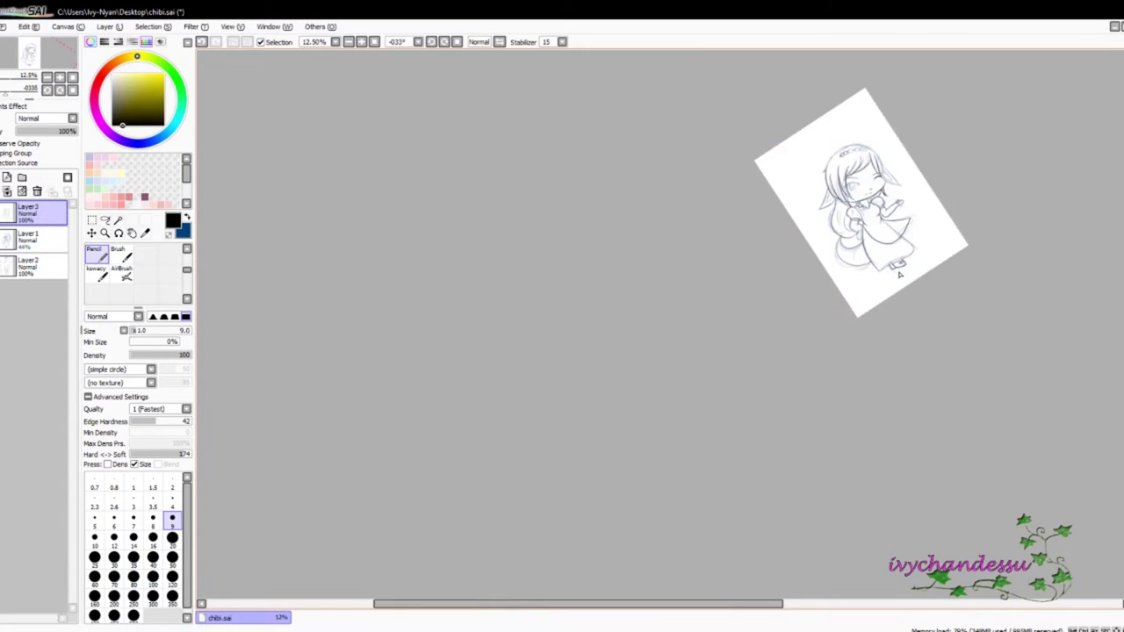
Step: Ink the rounded outline of the lowered hand from the wrist to the skirt's side edge
{"action": "scroll", "coordinate": [899, 275], "scroll_direction": "up", "scroll_amount": 4}
{"action": "scroll", "coordinate": [685, 489], "scroll_direction": "up", "scroll_amount": 4}
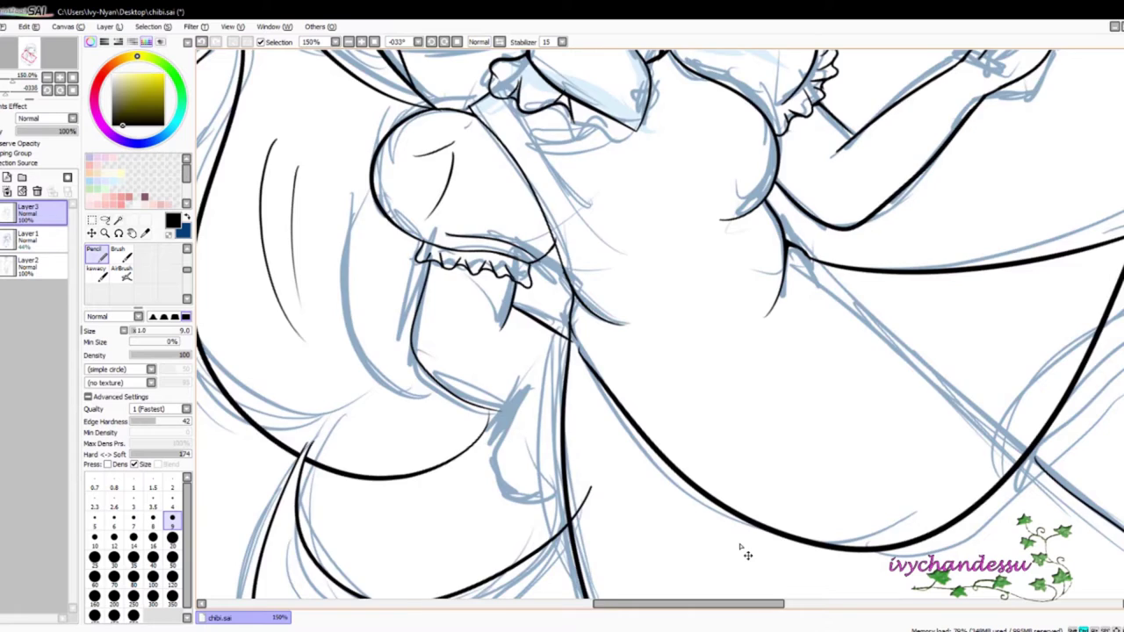
{"action": "scroll", "coordinate": [740, 549], "scroll_direction": "up", "scroll_amount": 1}
{"action": "left_click_drag", "start_coordinate": [464, 255], "coordinate": [537, 337]}
{"action": "scroll", "coordinate": [589, 252], "scroll_direction": "up", "scroll_amount": 2}
{"action": "mouse_move", "coordinate": [481, 132]}
{"action": "left_mouse_down"}
{"action": "mouse_move", "coordinate": [646, 338]}
{"action": "mouse_move", "coordinate": [652, 387]}
{"action": "left_mouse_up"}
Step: Erase the end of the middle hair curl that crosses over the skirt's side edge
{"action": "key", "text": "e"}
{"action": "scroll", "coordinate": [712, 358], "scroll_direction": "down", "scroll_amount": 3}
{"action": "left_click_drag", "start_coordinate": [645, 325], "coordinate": [638, 347]}
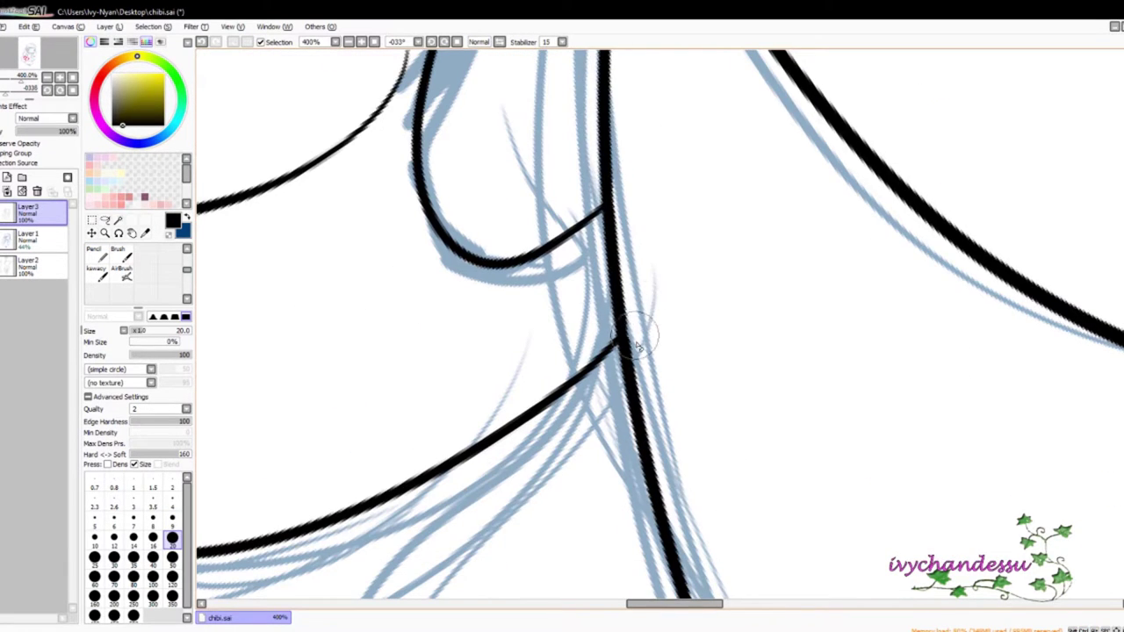
{"action": "scroll", "coordinate": [646, 228], "scroll_direction": "down", "scroll_amount": 5}
Step: Ink the scalloped ruffle edge around the collar, from beneath the collar point up to the winking-side shoulder
{"action": "scroll", "coordinate": [765, 448], "scroll_direction": "up", "scroll_amount": 4}
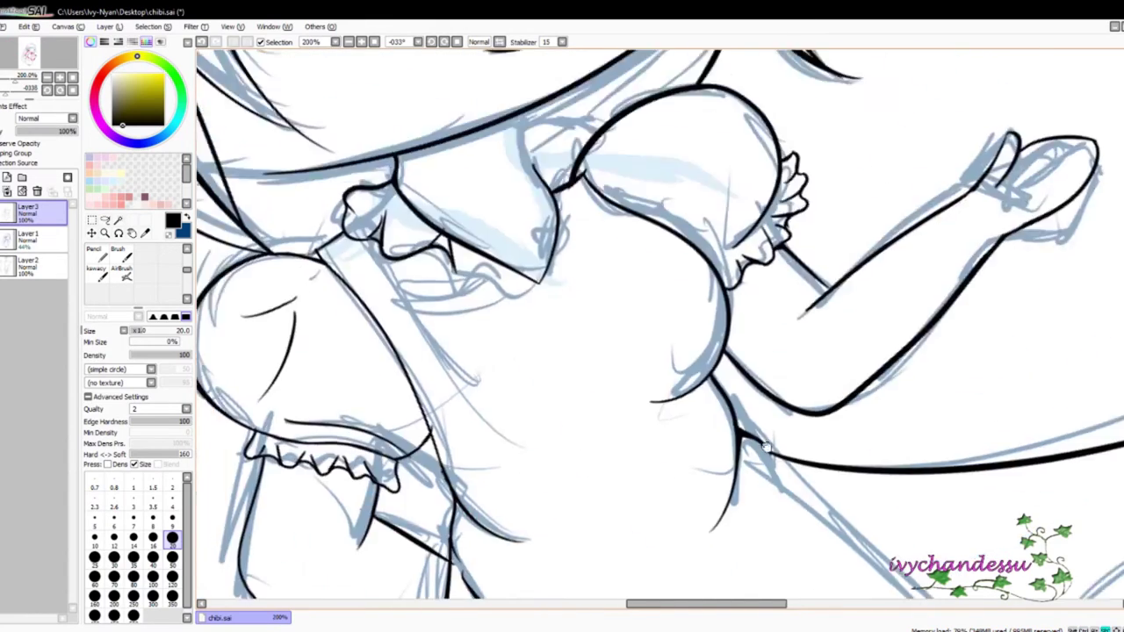
{"action": "scroll", "coordinate": [766, 448], "scroll_direction": "up", "scroll_amount": 2}
{"action": "key", "text": "n"}
{"action": "left_click_drag", "start_coordinate": [667, 303], "coordinate": [733, 396]}
{"action": "left_click_drag", "start_coordinate": [747, 467], "coordinate": [809, 321]}
{"action": "left_click_drag", "start_coordinate": [812, 279], "coordinate": [795, 364]}
{"action": "left_click_drag", "start_coordinate": [562, 377], "coordinate": [719, 434]}
{"action": "left_click_drag", "start_coordinate": [718, 434], "coordinate": [619, 403]}
{"action": "left_click_drag", "start_coordinate": [698, 338], "coordinate": [679, 406]}
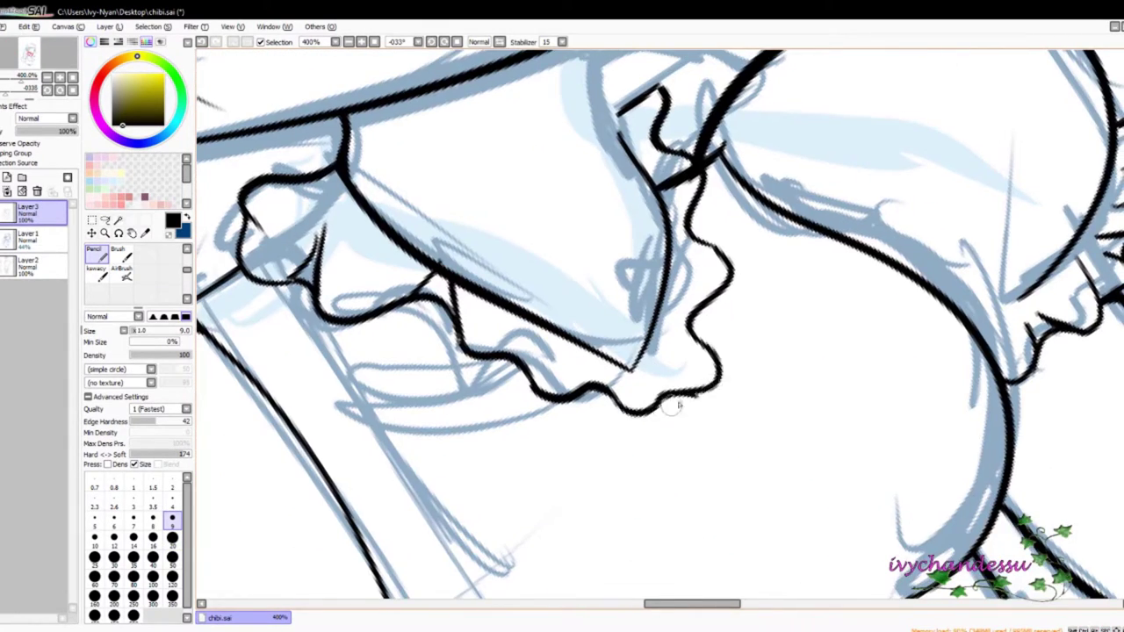
Step: Ink a fold line in the collar ruffle and extend the collar's inner edge up to the jawline
{"action": "mouse_move", "coordinate": [524, 328]}
{"action": "left_mouse_down"}
{"action": "mouse_move", "coordinate": [625, 443]}
{"action": "mouse_move", "coordinate": [637, 488]}
{"action": "left_mouse_up"}
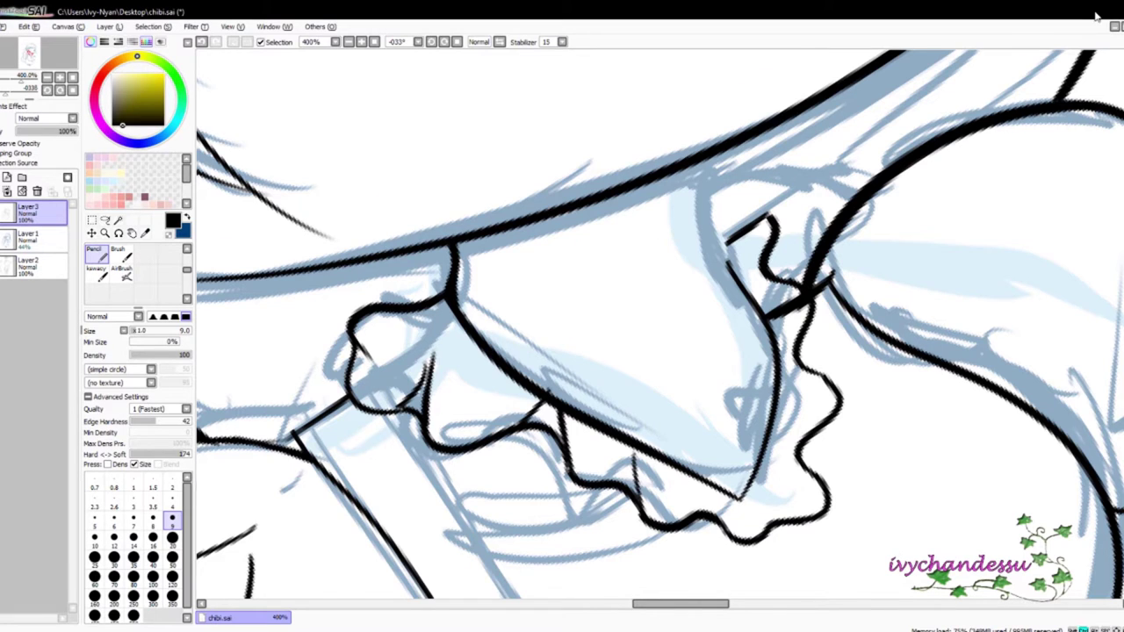
{"action": "scroll", "coordinate": [1096, 16], "scroll_direction": "up", "scroll_amount": 2}
{"action": "left_click_drag", "start_coordinate": [639, 239], "coordinate": [718, 453]}
{"action": "key", "text": "ctrl+z"}
{"action": "mouse_move", "coordinate": [631, 250]}
{"action": "left_mouse_down"}
{"action": "mouse_move", "coordinate": [738, 492]}
{"action": "mouse_move", "coordinate": [651, 329]}
{"action": "left_mouse_up"}
{"action": "key", "text": "ctrl+z"}
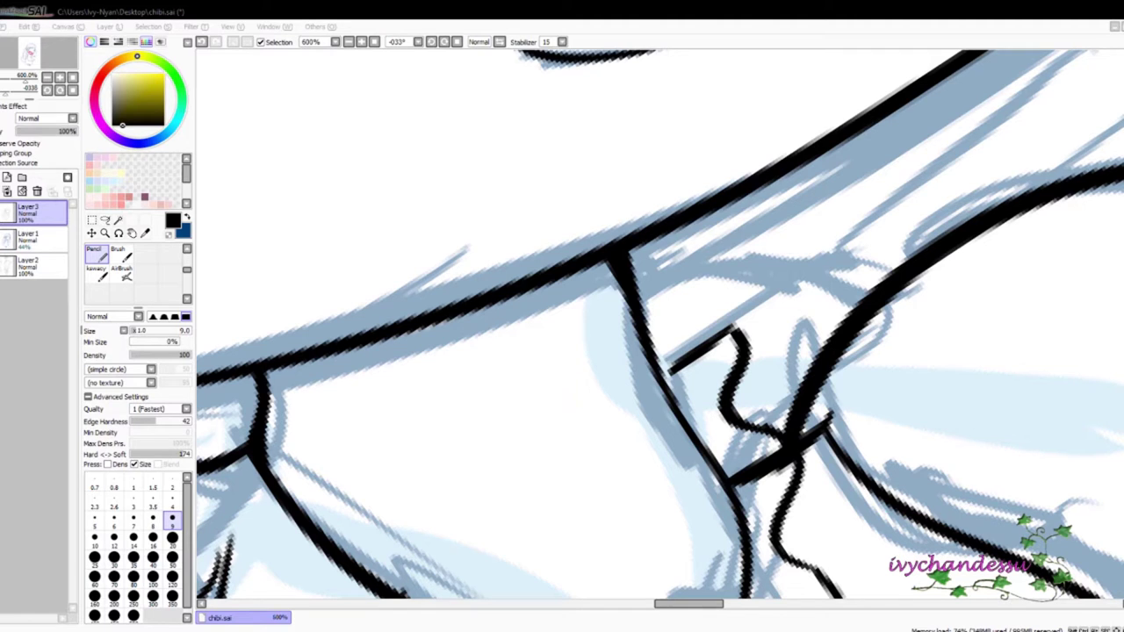
Step: Erase the overlapping line ends where the collar ruffle meets the winking-side shoulder
{"action": "scroll", "coordinate": [833, 199], "scroll_direction": "up", "scroll_amount": 2}
{"action": "key", "text": "e"}
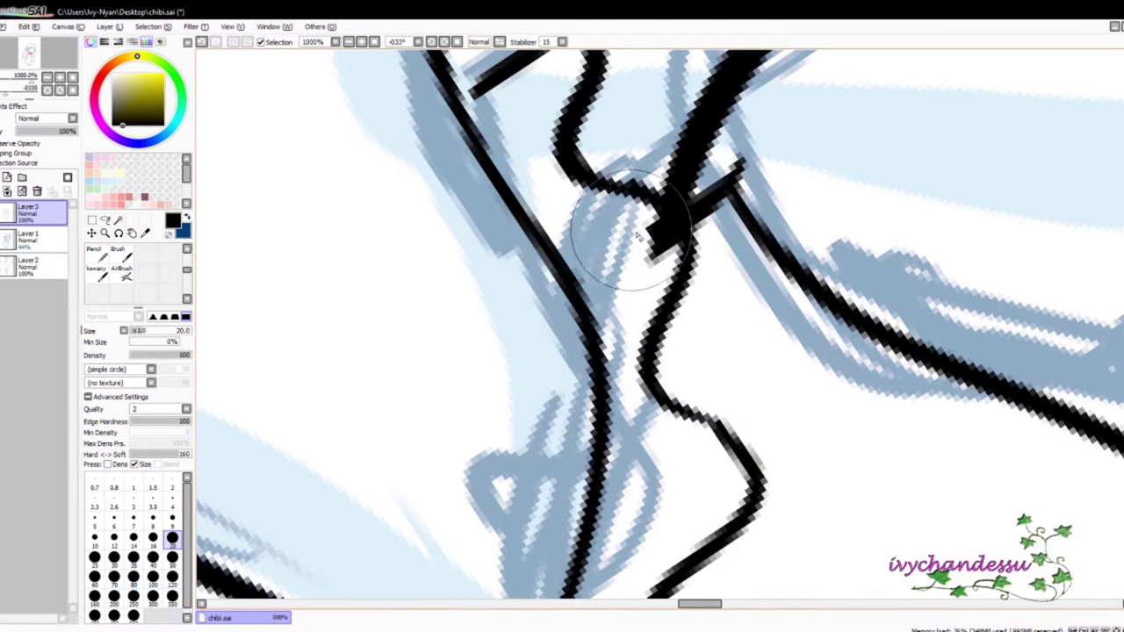
{"action": "left_click_drag", "start_coordinate": [639, 235], "coordinate": [773, 176]}
{"action": "scroll", "coordinate": [765, 153], "scroll_direction": "down", "scroll_amount": 10}
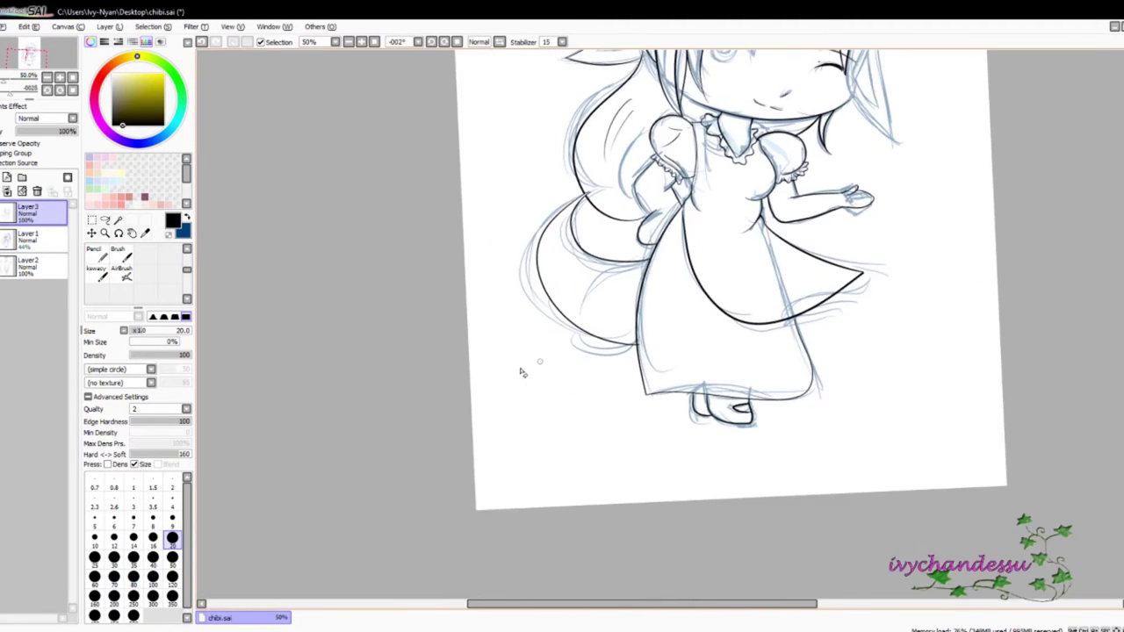
Step: Hide the blue sketch layer and ink the missing link between the apron's side edge and the waist
{"action": "left_click", "coordinate": [7, 237]}
{"action": "scroll", "coordinate": [572, 505], "scroll_direction": "up", "scroll_amount": 6}
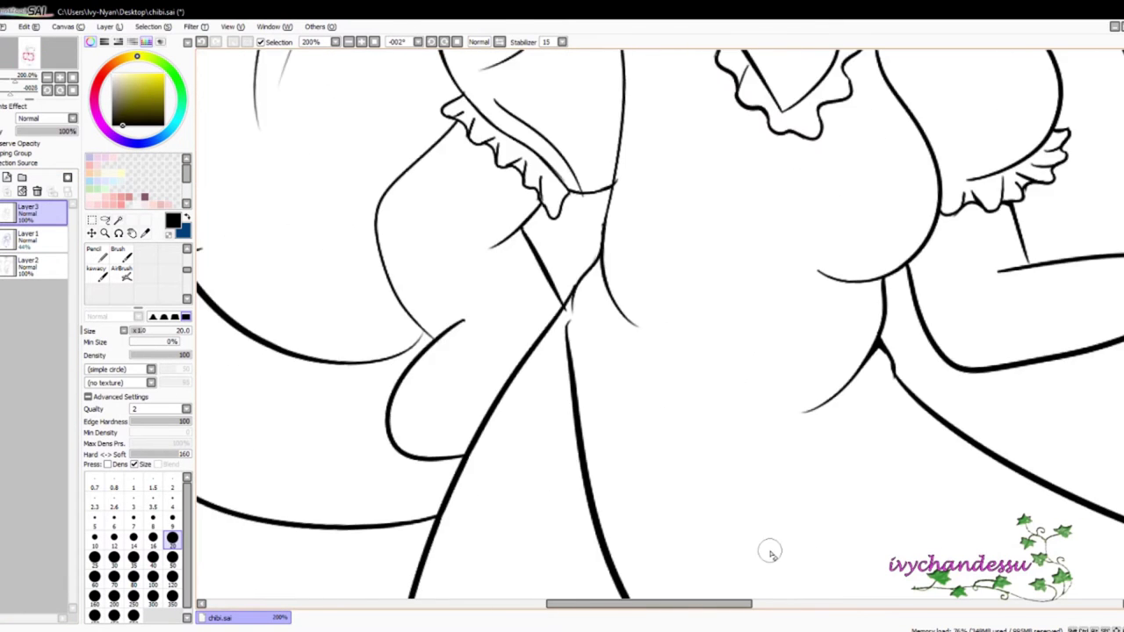
{"action": "left_click_drag", "start_coordinate": [572, 505], "coordinate": [660, 580]}
{"action": "key", "text": "n"}
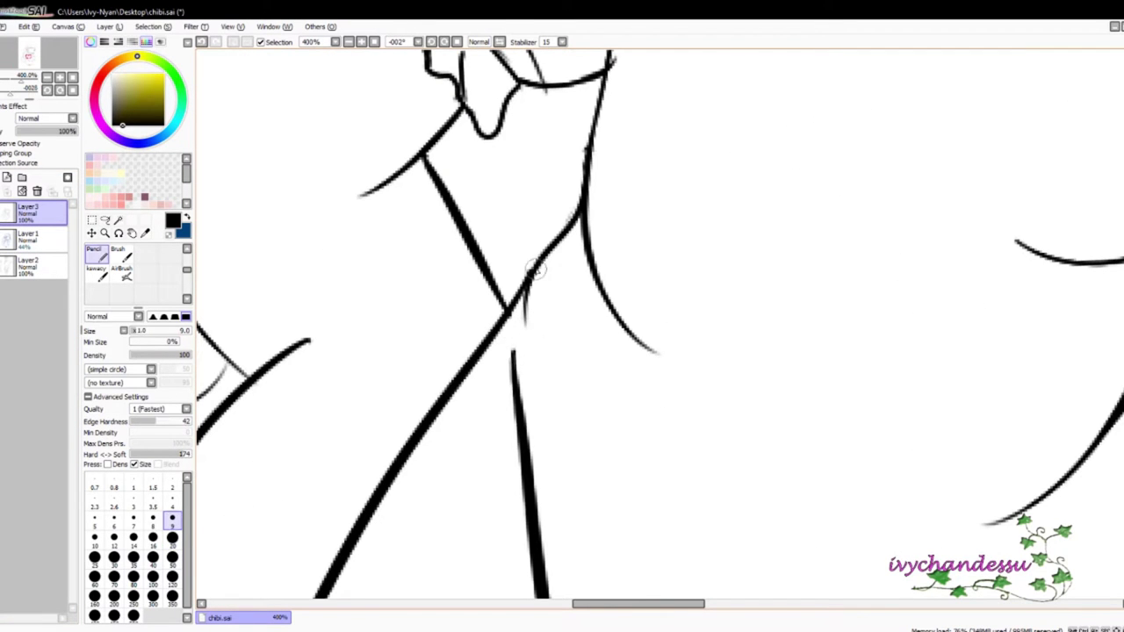
{"action": "left_click_drag", "start_coordinate": [539, 426], "coordinate": [641, 593]}
Step: Erase the slanted inner line of the lowered arm and ink a new one between the sleeve and the skirt
{"action": "key", "text": "e"}
{"action": "mouse_move", "coordinate": [521, 321]}
{"action": "left_mouse_down"}
{"action": "mouse_move", "coordinate": [527, 399]}
{"action": "mouse_move", "coordinate": [593, 424]}
{"action": "mouse_move", "coordinate": [587, 467]}
{"action": "left_mouse_up"}
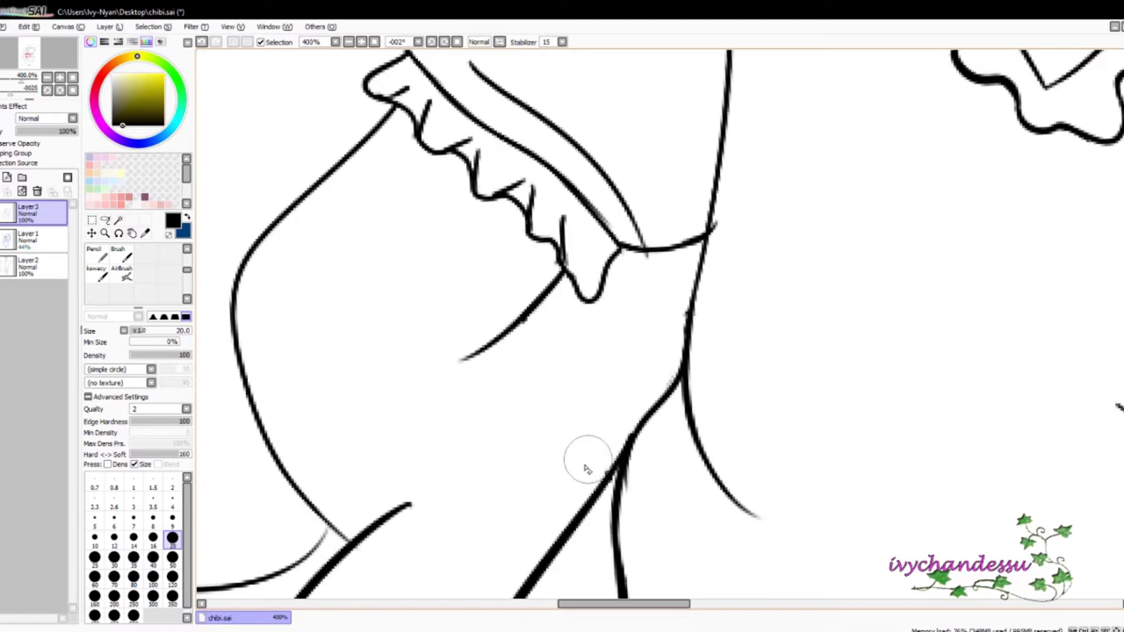
{"action": "left_click_drag", "start_coordinate": [546, 314], "coordinate": [634, 68]}
{"action": "key", "text": "n"}
{"action": "mouse_move", "coordinate": [609, 117]}
{"action": "left_mouse_down"}
{"action": "mouse_move", "coordinate": [610, 231]}
{"action": "mouse_move", "coordinate": [573, 523]}
{"action": "left_mouse_up"}
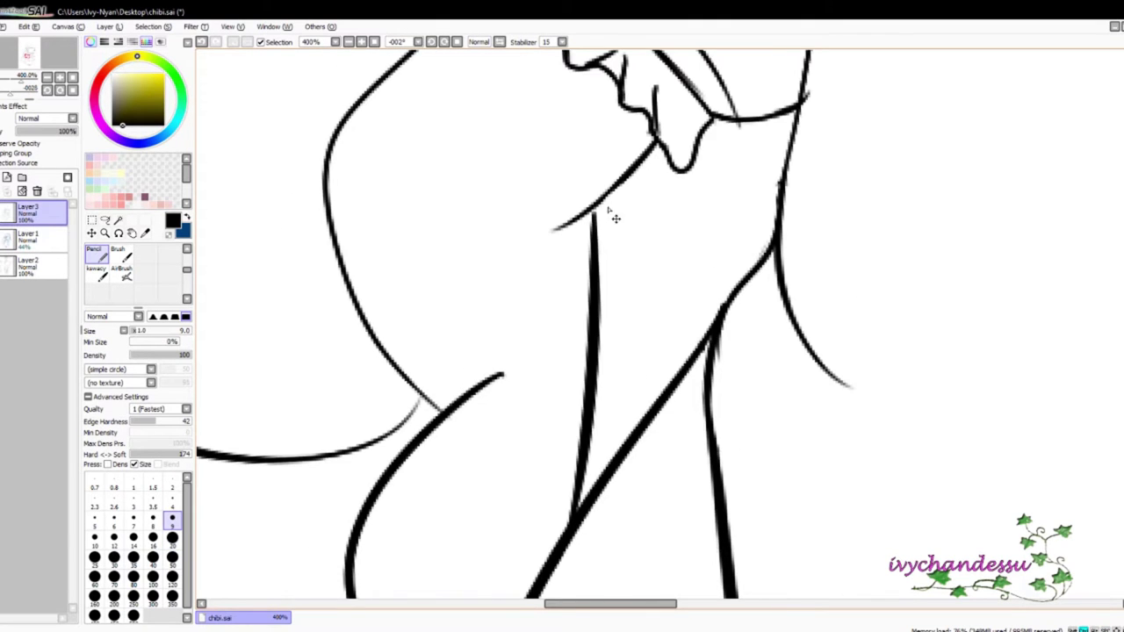
Step: Touch up the waist line joints and curve the raised forearm's upper line at the elbow
{"action": "scroll", "coordinate": [622, 207], "scroll_direction": "up", "scroll_amount": 5}
{"action": "left_click_drag", "start_coordinate": [664, 554], "coordinate": [779, 307]}
{"action": "mouse_move", "coordinate": [786, 361]}
{"action": "left_mouse_down"}
{"action": "mouse_move", "coordinate": [866, 313]}
{"action": "mouse_move", "coordinate": [1082, 285]}
{"action": "left_mouse_up"}
{"action": "scroll", "coordinate": [1082, 286], "scroll_direction": "down", "scroll_amount": 5}
{"action": "left_click_drag", "start_coordinate": [791, 351], "coordinate": [610, 447]}
{"action": "scroll", "coordinate": [610, 447], "scroll_direction": "up", "scroll_amount": 3}
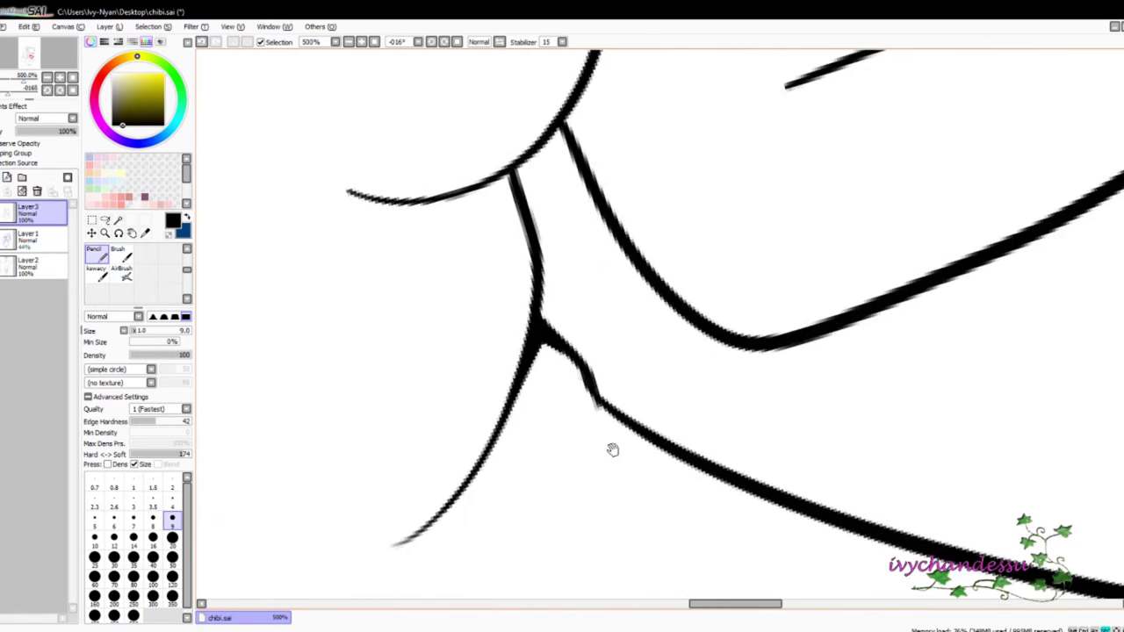
{"action": "mouse_move", "coordinate": [560, 361]}
{"action": "left_mouse_down"}
{"action": "mouse_move", "coordinate": [841, 477]}
{"action": "mouse_move", "coordinate": [719, 325]}
{"action": "mouse_move", "coordinate": [655, 461]}
{"action": "left_mouse_up"}
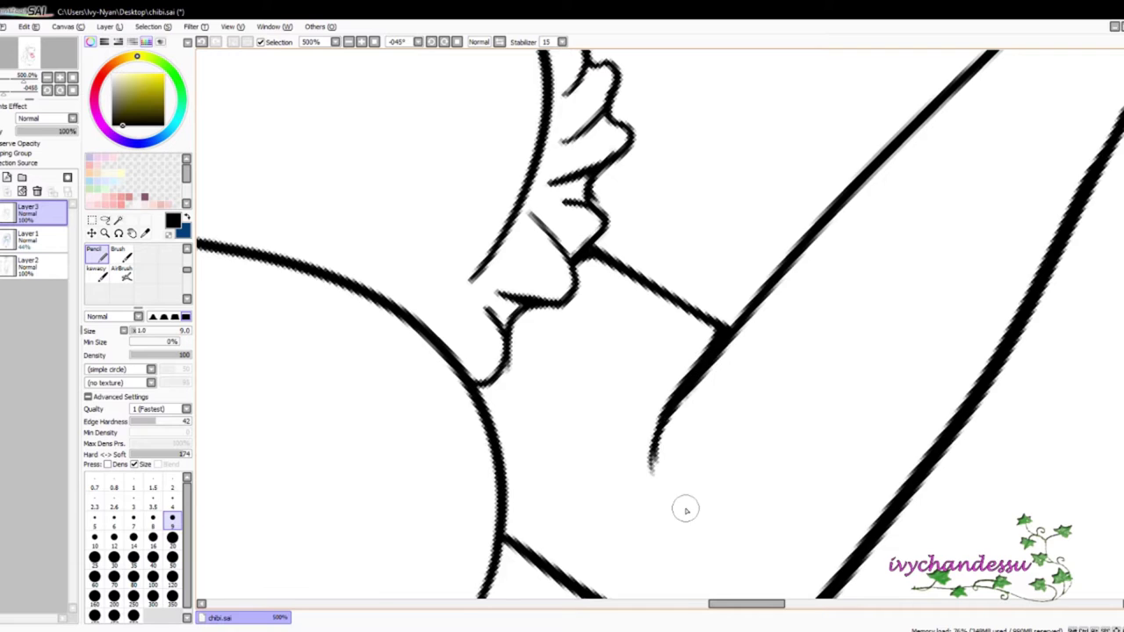
Step: Show the sketch layer again and ink the start of the head outline on the winking-eye side
{"action": "scroll", "coordinate": [686, 510], "scroll_direction": "down", "scroll_amount": 5}
{"action": "left_click", "coordinate": [9, 264]}
{"action": "mouse_move", "coordinate": [879, 263]}
{"action": "left_mouse_down"}
{"action": "mouse_move", "coordinate": [993, 439]}
{"action": "mouse_move", "coordinate": [784, 211]}
{"action": "mouse_move", "coordinate": [696, 159]}
{"action": "left_mouse_up"}
{"action": "scroll", "coordinate": [784, 210], "scroll_direction": "up", "scroll_amount": 2}
{"action": "left_click_drag", "start_coordinate": [658, 124], "coordinate": [553, 597]}
{"action": "scroll", "coordinate": [553, 527], "scroll_direction": "up", "scroll_amount": 1}
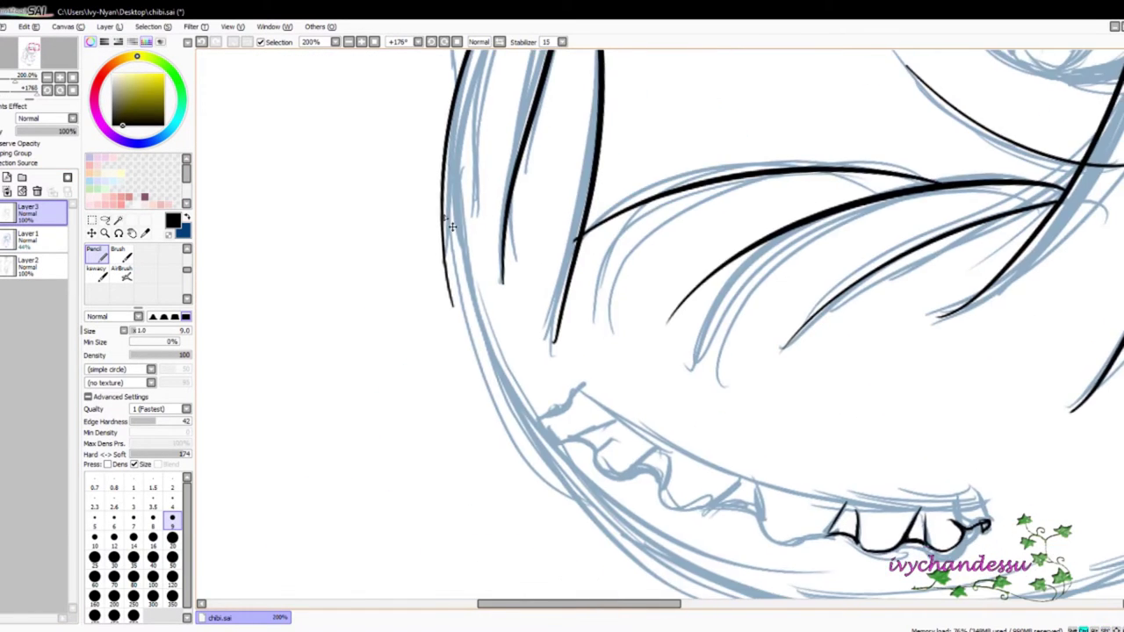
Step: Continue the head outline up towards the crown and blend the joint between the strokes
{"action": "left_click_drag", "start_coordinate": [553, 527], "coordinate": [439, 263]}
{"action": "left_click_drag", "start_coordinate": [323, 62], "coordinate": [543, 594]}
{"action": "scroll", "coordinate": [1021, 394], "scroll_direction": "down", "scroll_amount": 1}
{"action": "mouse_move", "coordinate": [1021, 395]}
{"action": "left_mouse_down"}
{"action": "mouse_move", "coordinate": [361, 431]}
{"action": "mouse_move", "coordinate": [1120, 368]}
{"action": "left_mouse_up"}
{"action": "scroll", "coordinate": [924, 341], "scroll_direction": "up", "scroll_amount": 1}
{"action": "mouse_move", "coordinate": [615, 263]}
{"action": "left_mouse_down"}
{"action": "mouse_move", "coordinate": [790, 220]}
{"action": "mouse_move", "coordinate": [925, 342]}
{"action": "mouse_move", "coordinate": [481, 279]}
{"action": "left_mouse_up"}
{"action": "scroll", "coordinate": [924, 342], "scroll_direction": "up", "scroll_amount": 2}
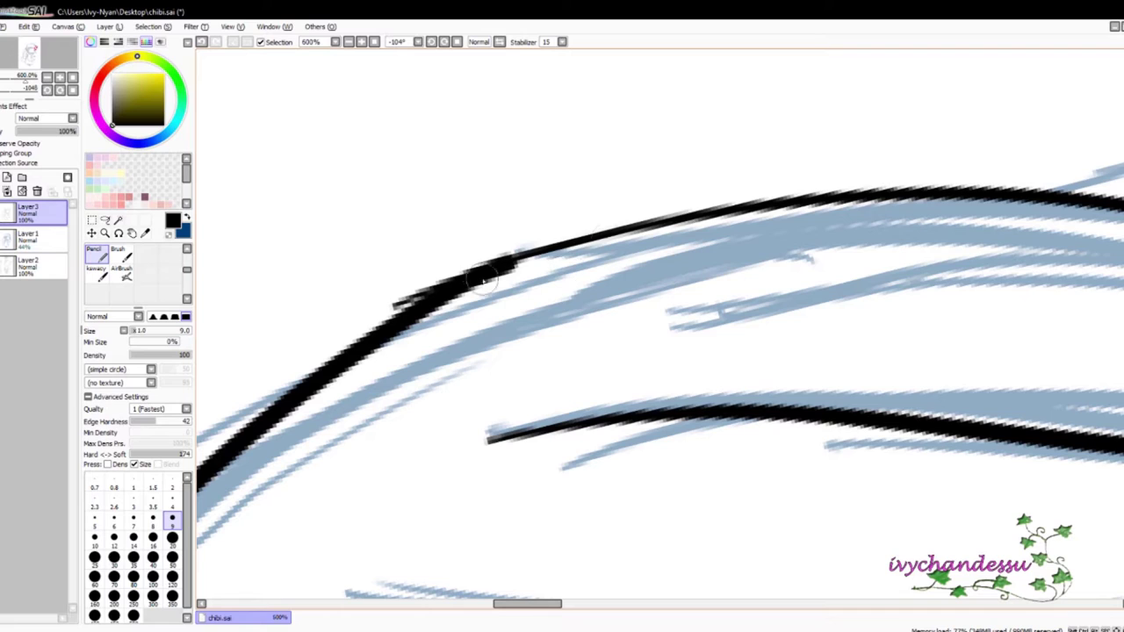
{"action": "scroll", "coordinate": [544, 162], "scroll_direction": "down", "scroll_amount": 3}
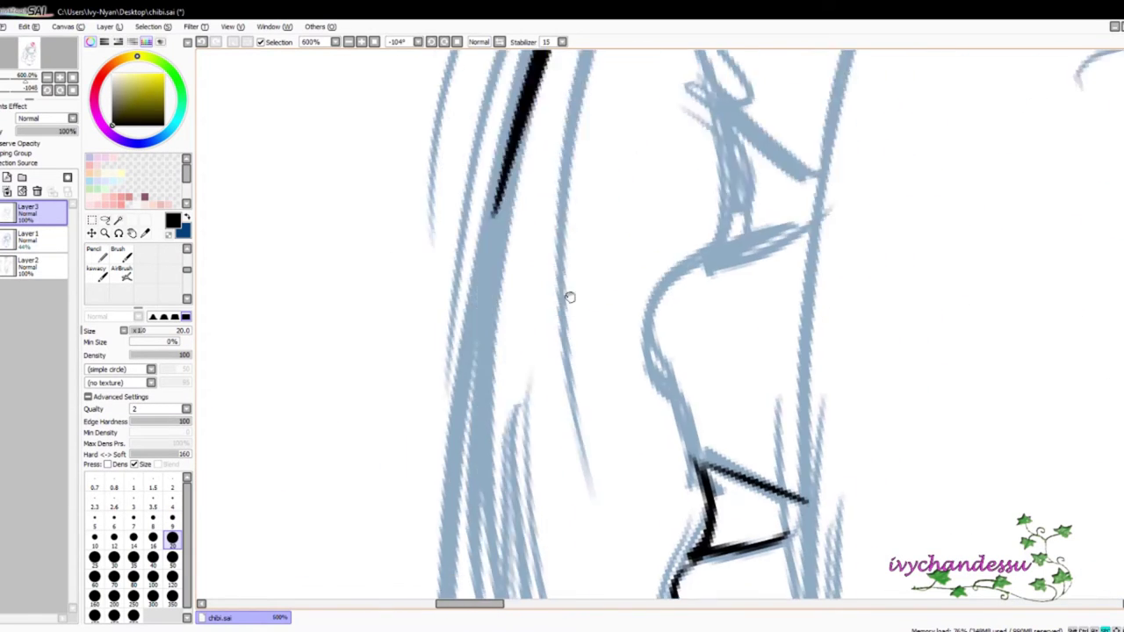
Step: Ink the head outline past the headband ruffle and down the open-eye side
{"action": "key", "text": "n"}
{"action": "scroll", "coordinate": [697, 454], "scroll_direction": "up", "scroll_amount": 1}
{"action": "mouse_move", "coordinate": [545, 162]}
{"action": "left_mouse_down"}
{"action": "mouse_move", "coordinate": [698, 454]}
{"action": "mouse_move", "coordinate": [754, 254]}
{"action": "left_mouse_up"}
{"action": "left_click_drag", "start_coordinate": [673, 190], "coordinate": [316, 498]}
{"action": "scroll", "coordinate": [316, 498], "scroll_direction": "down", "scroll_amount": 1}
{"action": "scroll", "coordinate": [588, 189], "scroll_direction": "up", "scroll_amount": 2}
{"action": "left_click_drag", "start_coordinate": [588, 189], "coordinate": [409, 601]}
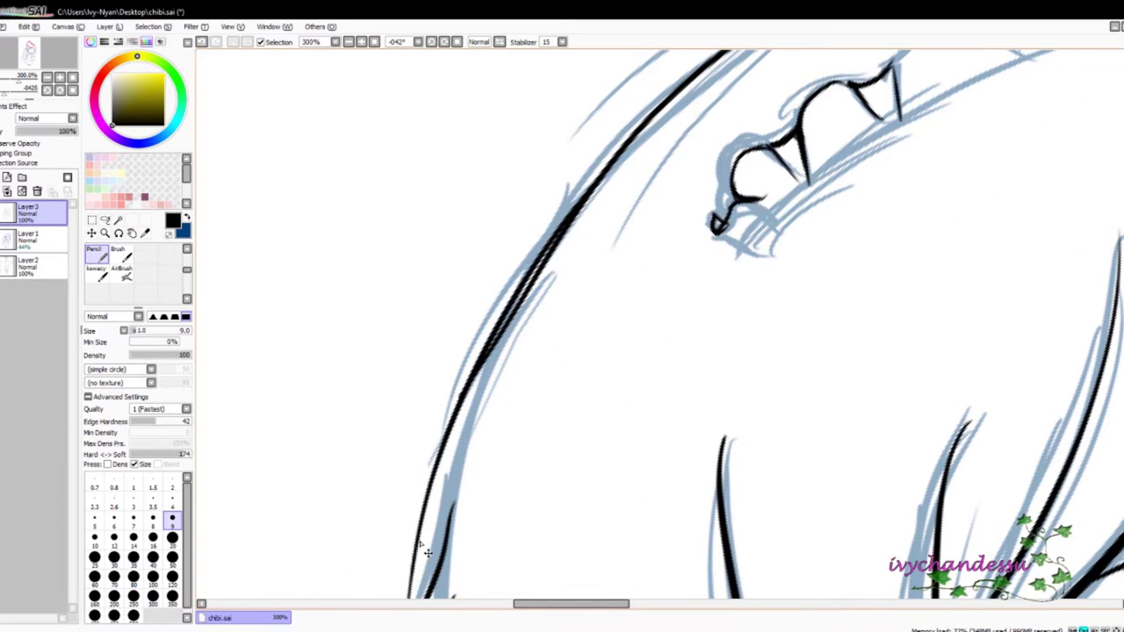
Step: Redraw the open-eye side of the head outline down to the hair strands and erase the stray overlapping end
{"action": "scroll", "coordinate": [571, 199], "scroll_direction": "up", "scroll_amount": 1}
{"action": "left_click_drag", "start_coordinate": [645, 57], "coordinate": [439, 597]}
{"action": "key", "text": "ctrl+z"}
{"action": "left_click_drag", "start_coordinate": [646, 57], "coordinate": [439, 597]}
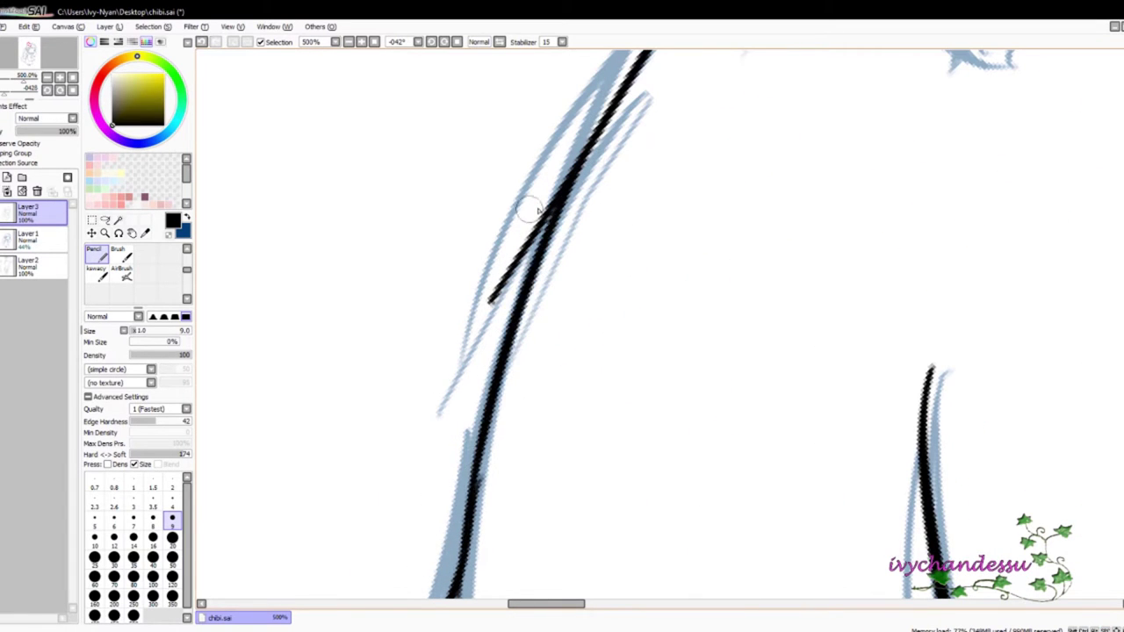
{"action": "key", "text": "e"}
{"action": "scroll", "coordinate": [509, 260], "scroll_direction": "down", "scroll_amount": 3}
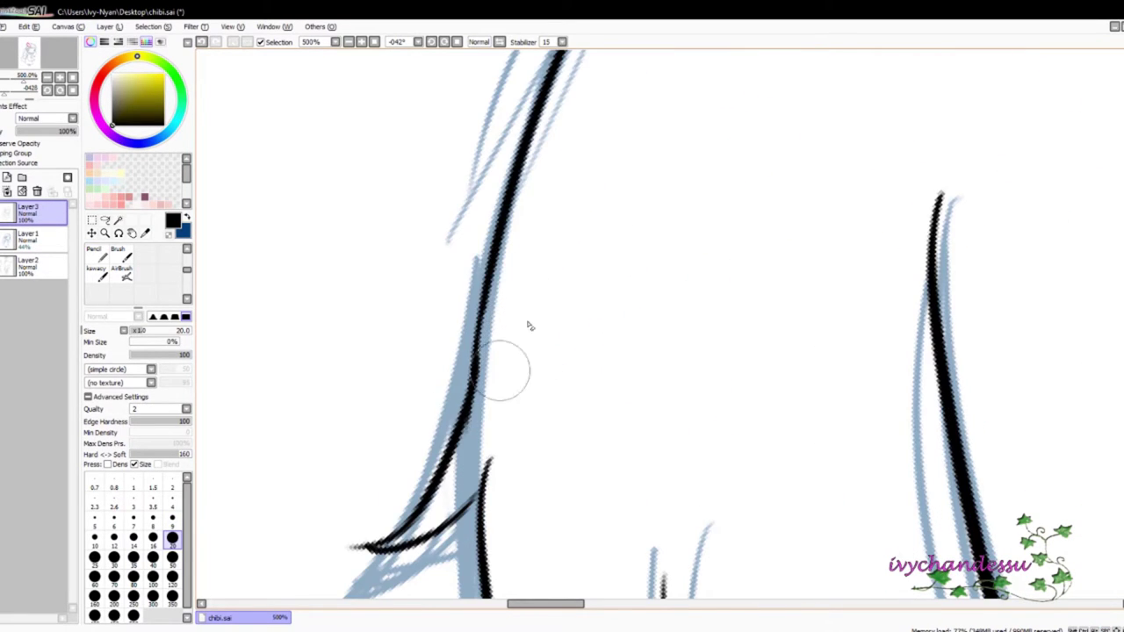
{"action": "scroll", "coordinate": [529, 326], "scroll_direction": "down", "scroll_amount": 5}
{"action": "scroll", "coordinate": [915, 140], "scroll_direction": "down", "scroll_amount": 3}
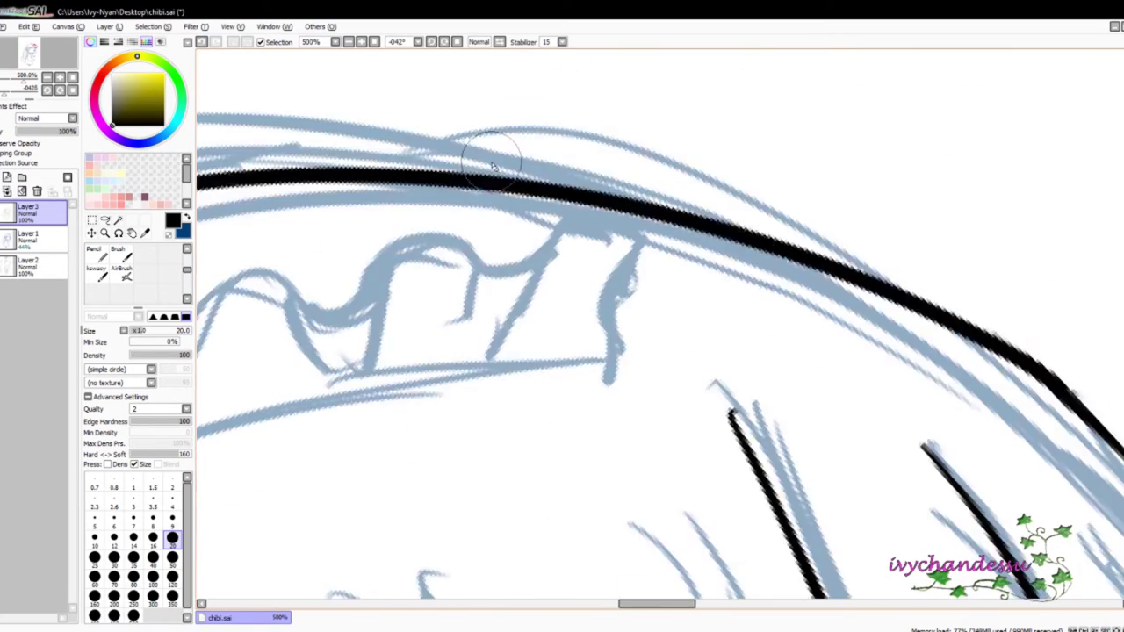
Step: Ink the headband ruffle's scalloped edge and fold lines, starting from its winking-side end
{"action": "key", "text": "ctrl+plus"}
{"action": "key", "text": "n"}
{"action": "left_click_drag", "start_coordinate": [522, 287], "coordinate": [835, 303]}
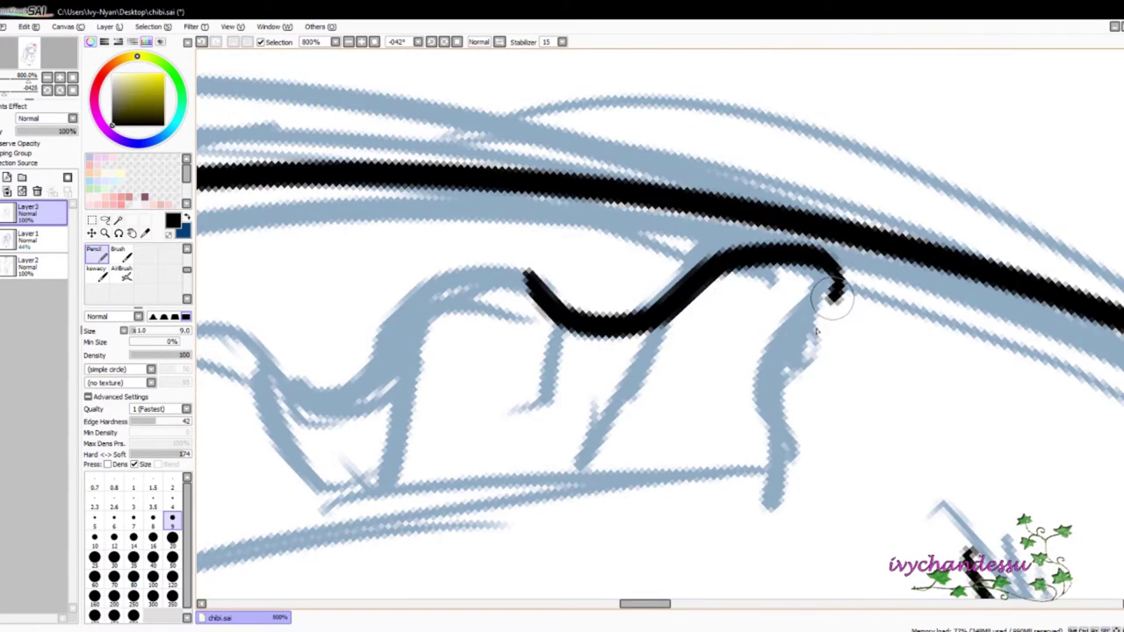
{"action": "left_click_drag", "start_coordinate": [720, 225], "coordinate": [817, 408]}
{"action": "left_click_drag", "start_coordinate": [569, 262], "coordinate": [669, 189]}
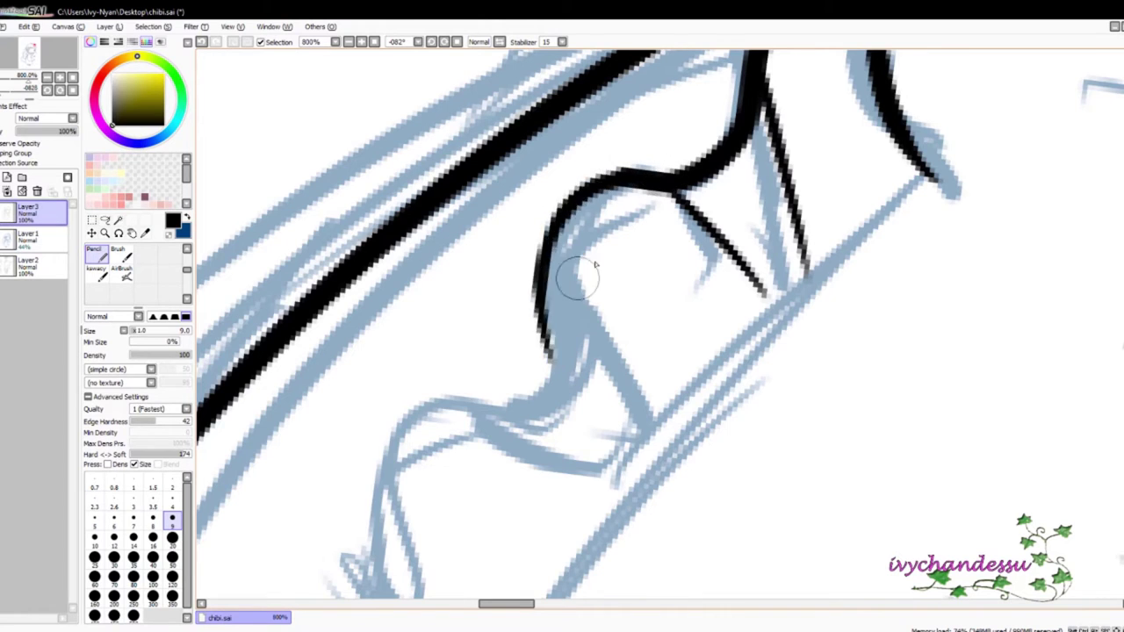
{"action": "scroll", "coordinate": [614, 264], "scroll_direction": "down", "scroll_amount": 3}
{"action": "mouse_move", "coordinate": [597, 285]}
{"action": "left_mouse_down"}
{"action": "mouse_move", "coordinate": [729, 263]}
{"action": "mouse_move", "coordinate": [738, 215]}
{"action": "left_mouse_up"}
{"action": "scroll", "coordinate": [691, 133], "scroll_direction": "down", "scroll_amount": 3}
{"action": "left_click_drag", "start_coordinate": [691, 134], "coordinate": [663, 255]}
{"action": "scroll", "coordinate": [663, 255], "scroll_direction": "down", "scroll_amount": 3}
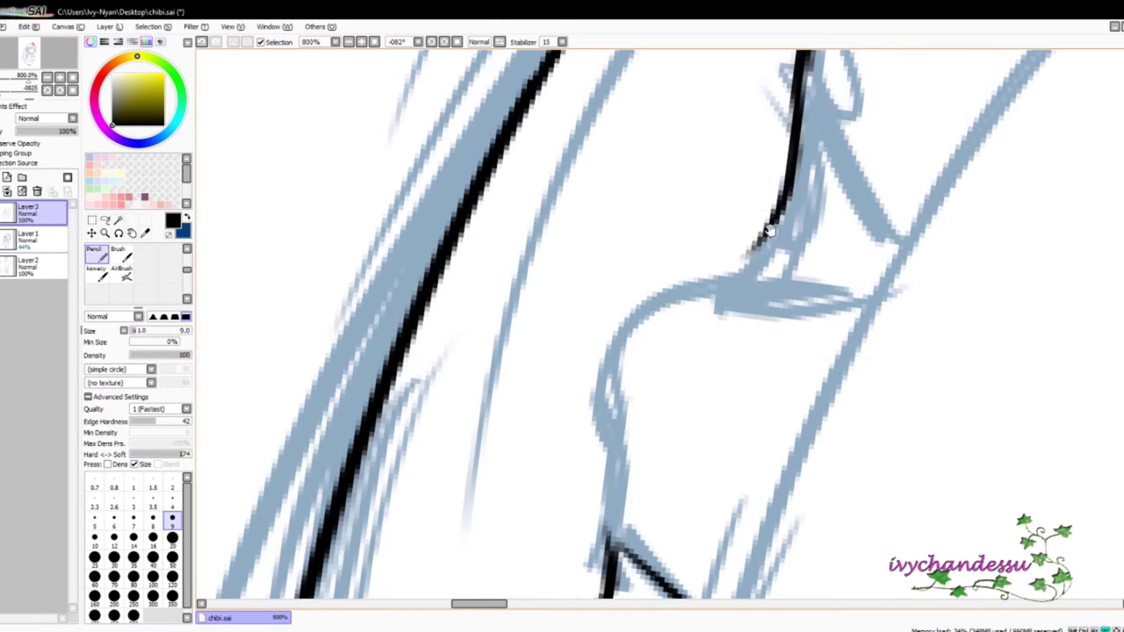
Step: Ink the remaining headband scallops and folds until they join the ruffle section already inked
{"action": "left_click_drag", "start_coordinate": [725, 211], "coordinate": [773, 285]}
{"action": "scroll", "coordinate": [756, 263], "scroll_direction": "down", "scroll_amount": 3}
{"action": "mouse_move", "coordinate": [632, 264]}
{"action": "left_mouse_down"}
{"action": "mouse_move", "coordinate": [618, 330]}
{"action": "mouse_move", "coordinate": [644, 420]}
{"action": "left_mouse_up"}
{"action": "scroll", "coordinate": [698, 274], "scroll_direction": "down", "scroll_amount": 3}
{"action": "mouse_move", "coordinate": [655, 246]}
{"action": "left_mouse_down"}
{"action": "mouse_move", "coordinate": [624, 430]}
{"action": "mouse_move", "coordinate": [527, 439]}
{"action": "left_mouse_up"}
{"action": "scroll", "coordinate": [615, 351], "scroll_direction": "down", "scroll_amount": 3}
{"action": "left_click_drag", "start_coordinate": [667, 220], "coordinate": [606, 368]}
{"action": "scroll", "coordinate": [701, 239], "scroll_direction": "down", "scroll_amount": 3}
{"action": "scroll", "coordinate": [740, 213], "scroll_direction": "down", "scroll_amount": 3}
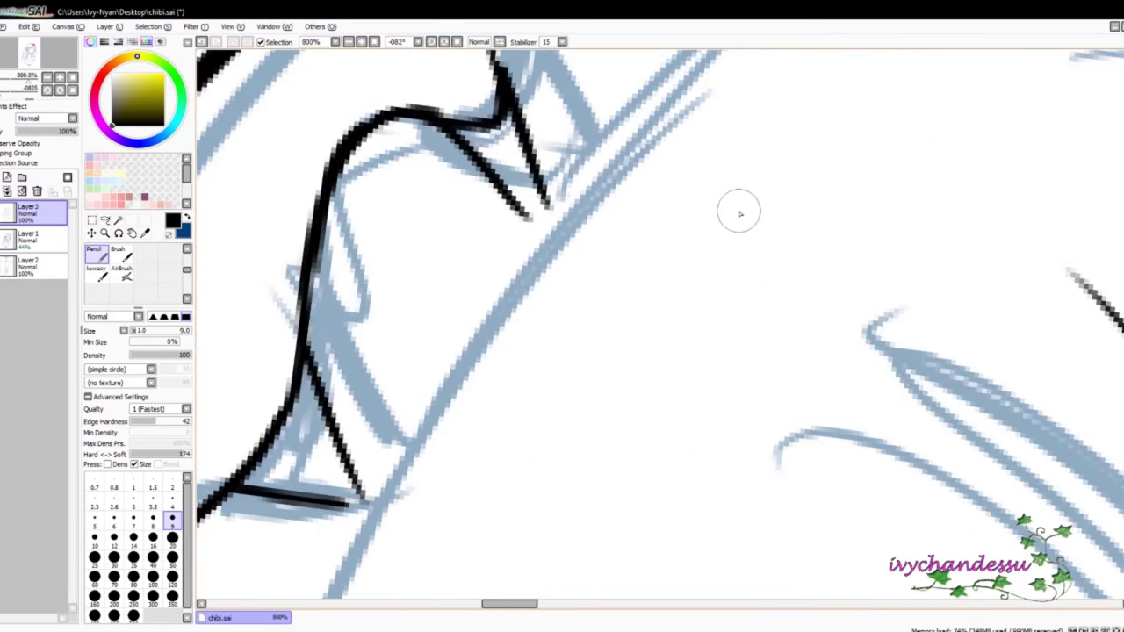
Step: Ink the headband's lower edge along the base of the ruffle and erase the overhanging line ends
{"action": "scroll", "coordinate": [740, 214], "scroll_direction": "up", "scroll_amount": 3}
{"action": "mouse_move", "coordinate": [620, 409]}
{"action": "left_mouse_down"}
{"action": "mouse_move", "coordinate": [562, 269]}
{"action": "mouse_move", "coordinate": [798, 598]}
{"action": "left_mouse_up"}
{"action": "scroll", "coordinate": [799, 417], "scroll_direction": "down", "scroll_amount": 3}
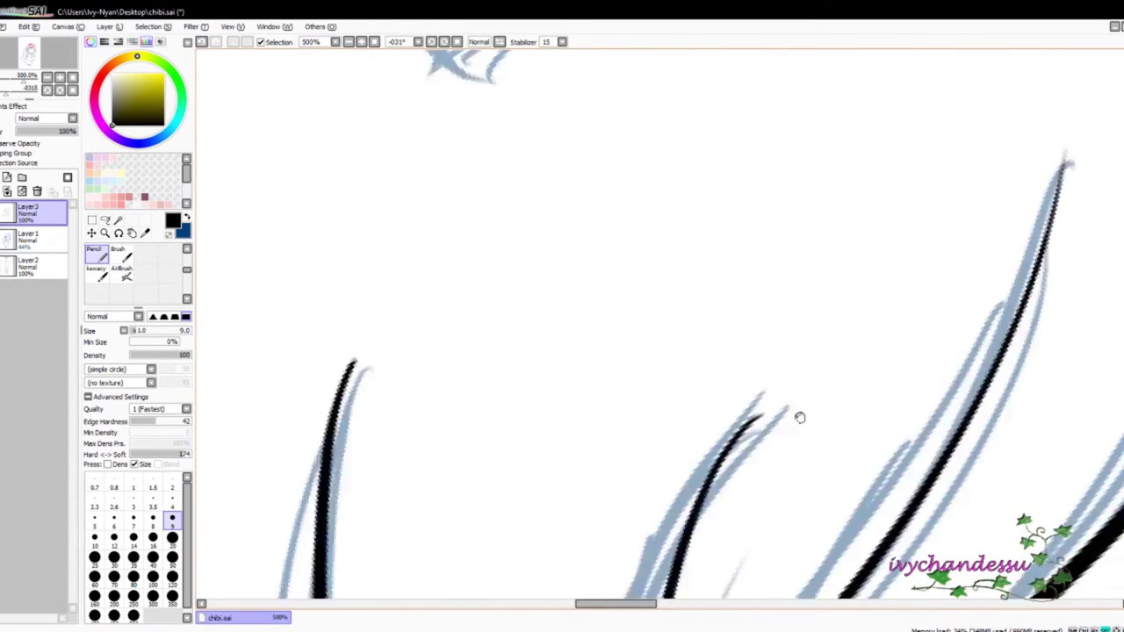
{"action": "scroll", "coordinate": [799, 417], "scroll_direction": "up", "scroll_amount": 5}
{"action": "mouse_move", "coordinate": [364, 384]}
{"action": "left_mouse_down"}
{"action": "mouse_move", "coordinate": [439, 391]}
{"action": "mouse_move", "coordinate": [791, 327]}
{"action": "left_mouse_up"}
{"action": "scroll", "coordinate": [791, 333], "scroll_direction": "down", "scroll_amount": 4}
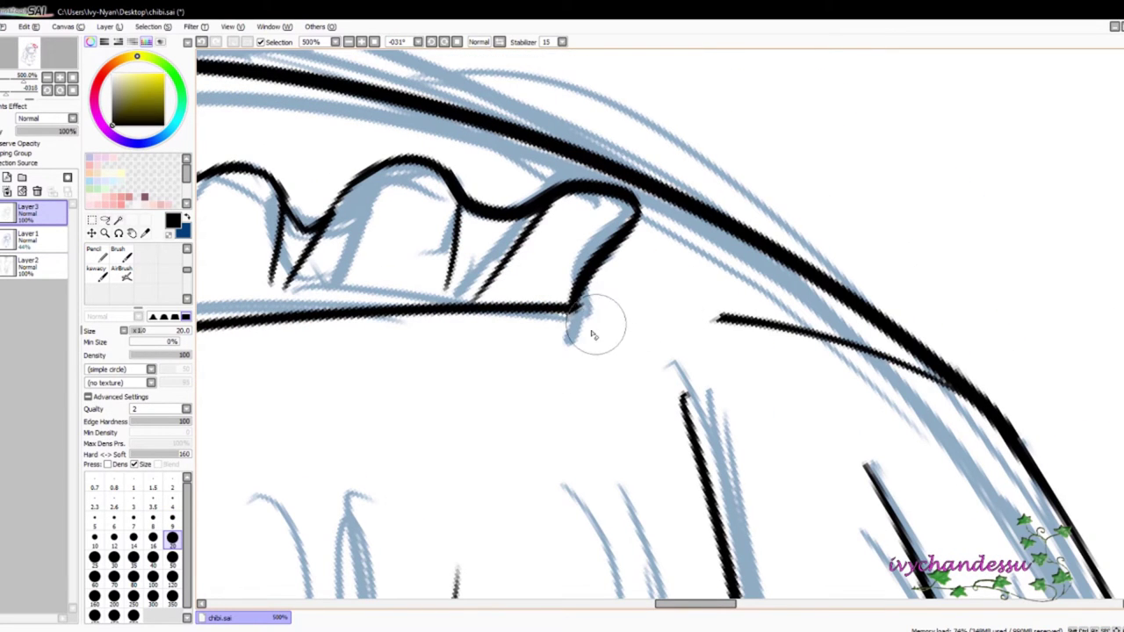
{"action": "left_click_drag", "start_coordinate": [592, 336], "coordinate": [515, 426]}
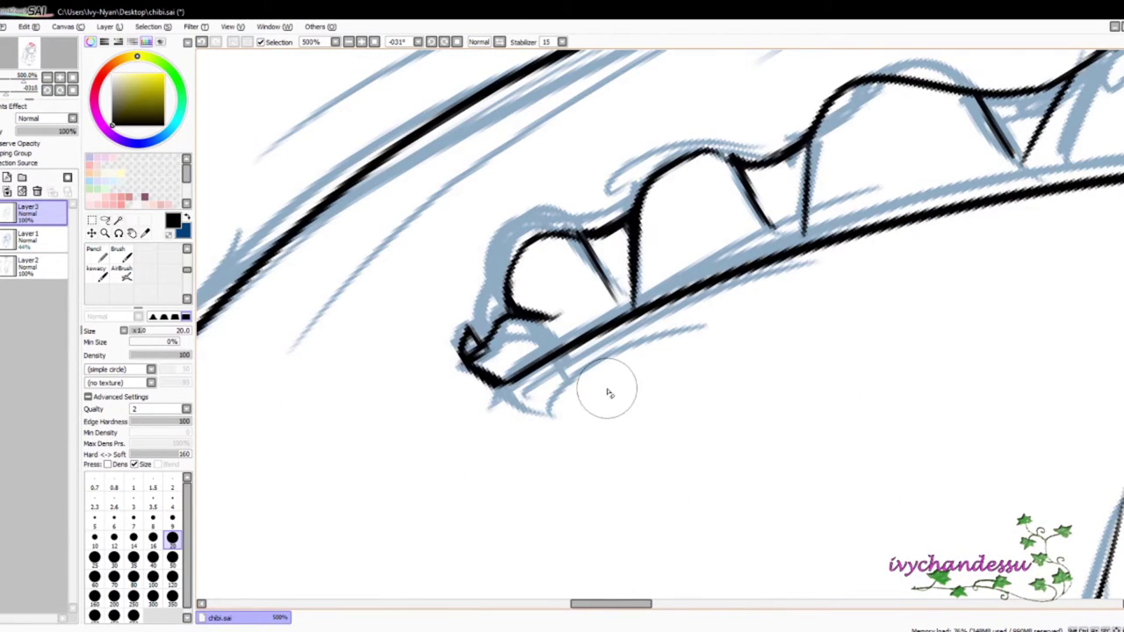
Step: Ink the large pointed hair lock beside the winking eye, including its inner strand line
{"action": "scroll", "coordinate": [609, 393], "scroll_direction": "down", "scroll_amount": 8}
{"action": "scroll", "coordinate": [746, 263], "scroll_direction": "up", "scroll_amount": 7}
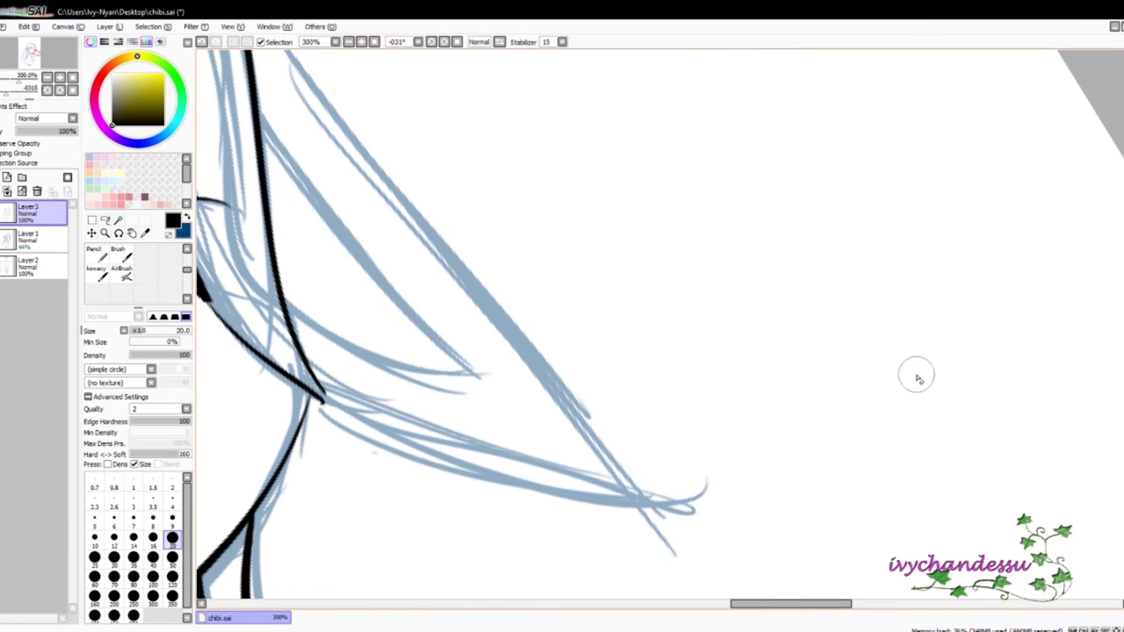
{"action": "left_click_drag", "start_coordinate": [917, 377], "coordinate": [958, 380]}
{"action": "scroll", "coordinate": [358, 132], "scroll_direction": "up", "scroll_amount": 3}
{"action": "key", "text": "n"}
{"action": "mouse_move", "coordinate": [425, 177]}
{"action": "left_mouse_down"}
{"action": "mouse_move", "coordinate": [783, 339]}
{"action": "mouse_move", "coordinate": [1007, 414]}
{"action": "mouse_move", "coordinate": [999, 502]}
{"action": "left_mouse_up"}
{"action": "key", "text": "e"}
{"action": "key", "text": "ctrl+z"}
{"action": "key", "text": "n"}
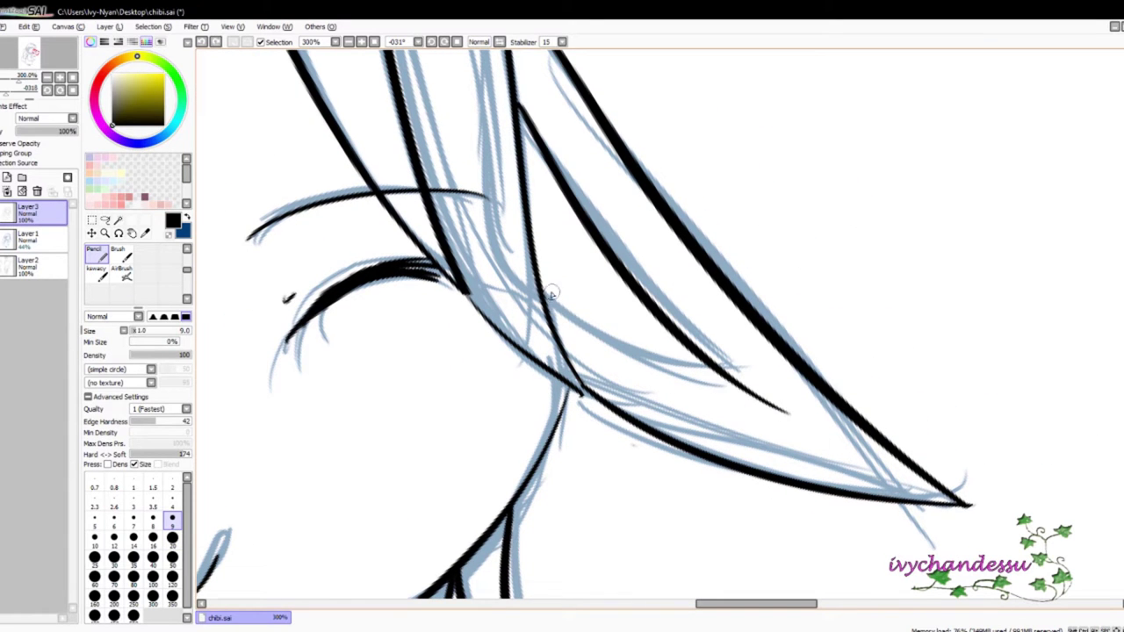
{"action": "key", "text": "e"}
{"action": "key", "text": "n"}
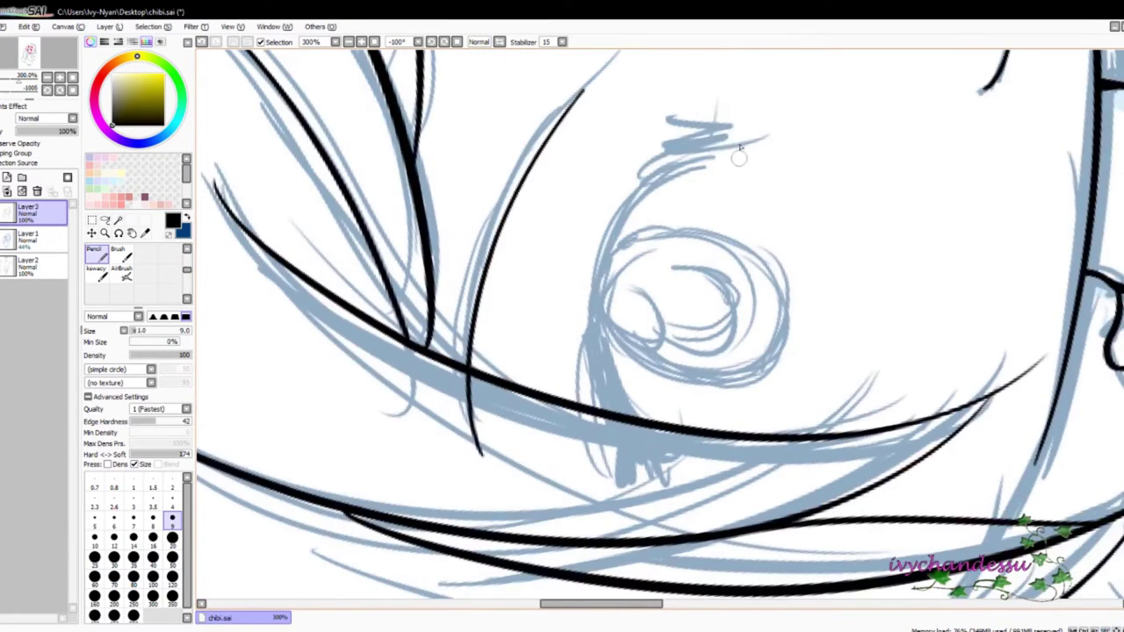
Step: Ink the open eye's thick upper lash line and the fine lashes at its outer corner
{"action": "left_click_drag", "start_coordinate": [634, 183], "coordinate": [590, 318]}
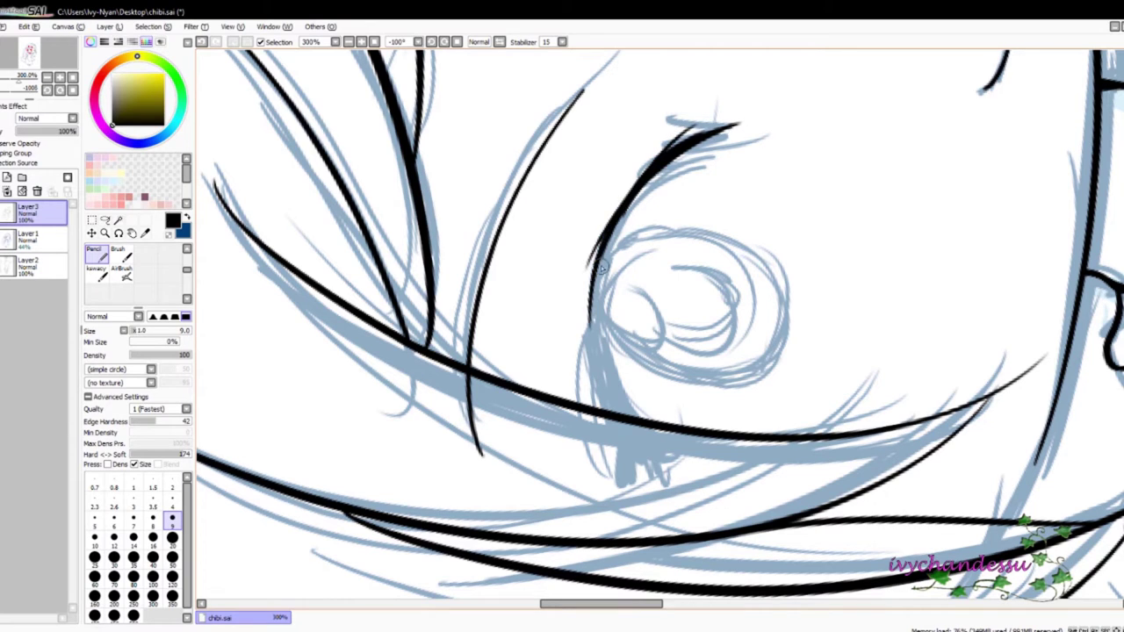
{"action": "left_click_drag", "start_coordinate": [639, 478], "coordinate": [650, 490]}
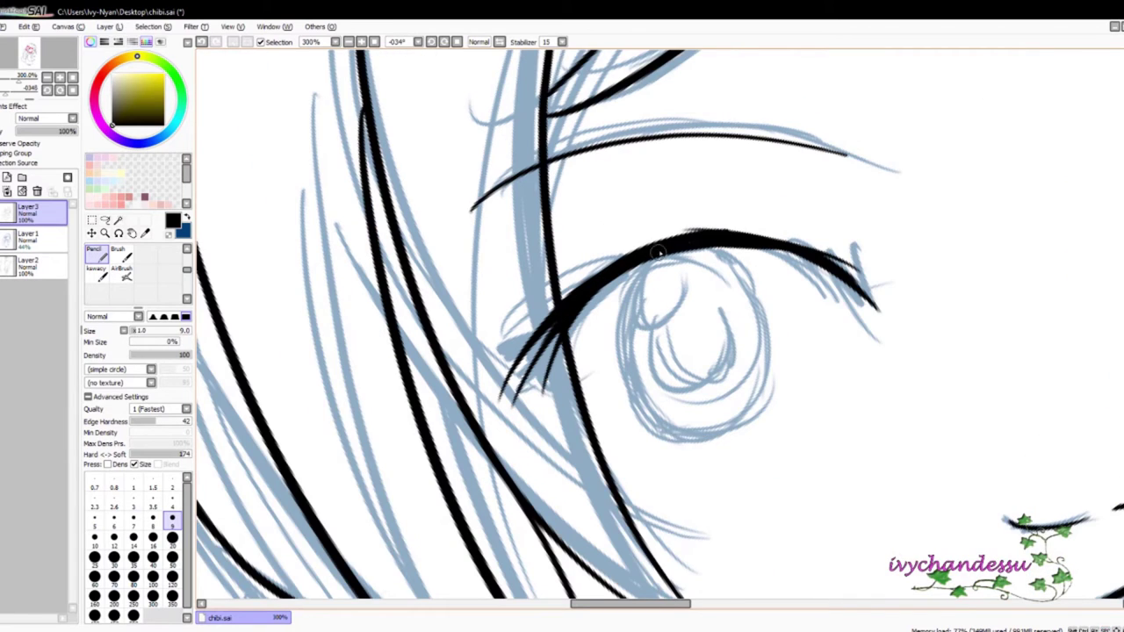
{"action": "left_click_drag", "start_coordinate": [658, 251], "coordinate": [575, 203]}
{"action": "left_click_drag", "start_coordinate": [479, 282], "coordinate": [531, 400]}
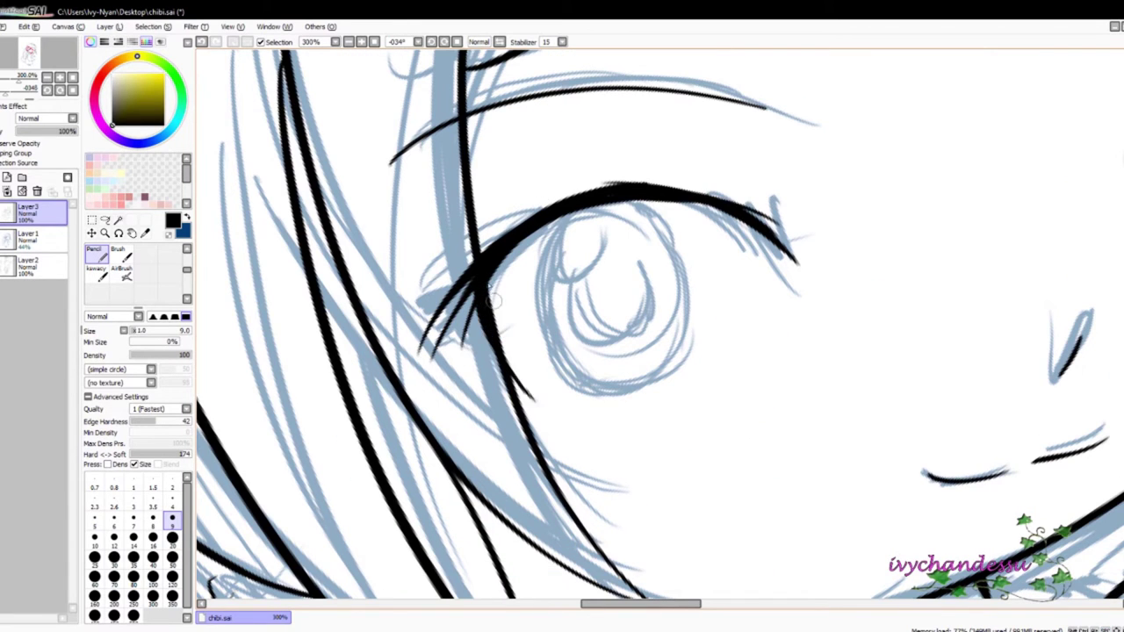
{"action": "left_click_drag", "start_coordinate": [572, 446], "coordinate": [864, 272]}
Step: Add a linework layer and draw a full circle near the open eye's iris with the size 3 Curve tool, rotating the canvas
{"action": "left_click", "coordinate": [7, 178]}
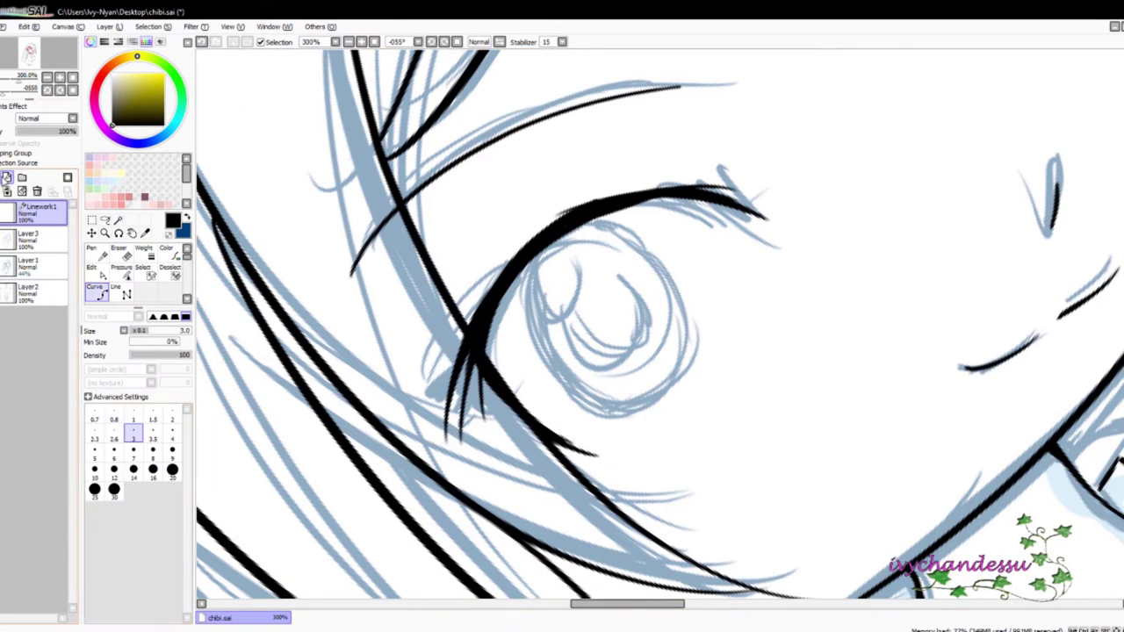
{"action": "key", "text": "End"}
{"action": "key", "text": "End"}
{"action": "key", "text": "End"}
{"action": "key", "text": "End"}
{"action": "key", "text": "End"}
{"action": "key", "text": "End"}
{"action": "key", "text": "End"}
{"action": "key", "text": "End"}
{"action": "key", "text": "End"}
{"action": "key", "text": "End"}
{"action": "key", "text": "End"}
{"action": "key", "text": "End"}
{"action": "key", "text": "End"}
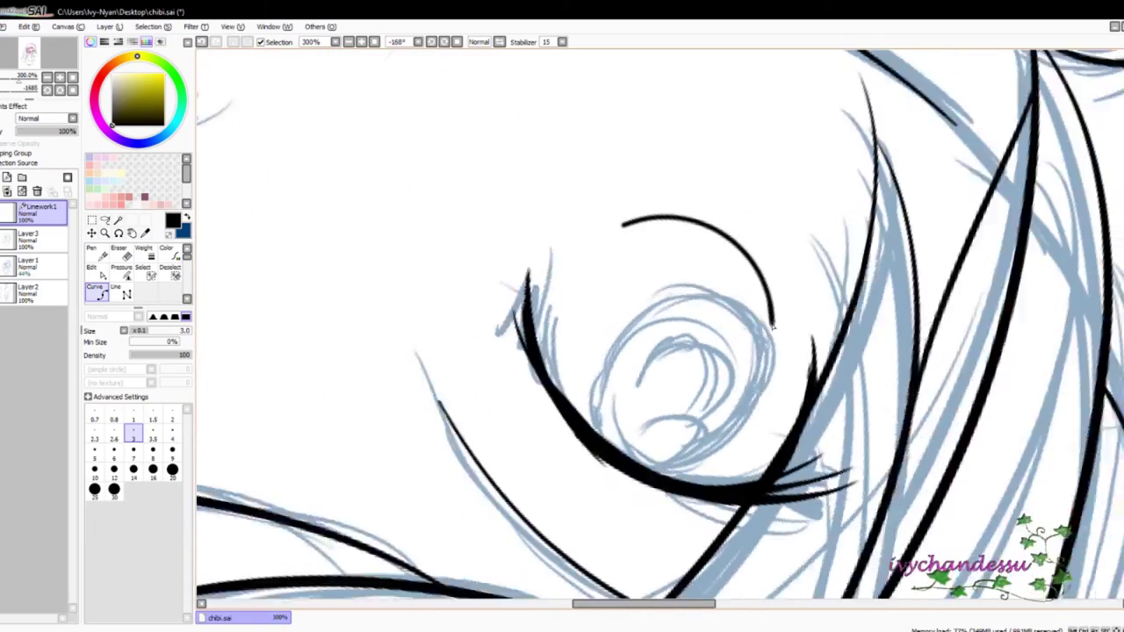
{"action": "key", "text": "Delete"}
{"action": "key", "text": "Delete"}
{"action": "key", "text": "Delete"}
{"action": "key", "text": "Delete"}
{"action": "key", "text": "Delete"}
{"action": "key", "text": "Delete"}
{"action": "key", "text": "Delete"}
{"action": "key", "text": "Delete"}
{"action": "key", "text": "Delete"}
{"action": "key", "text": "Delete"}
{"action": "key", "text": "Delete"}
{"action": "key", "text": "Delete"}
{"action": "key", "text": "Delete"}
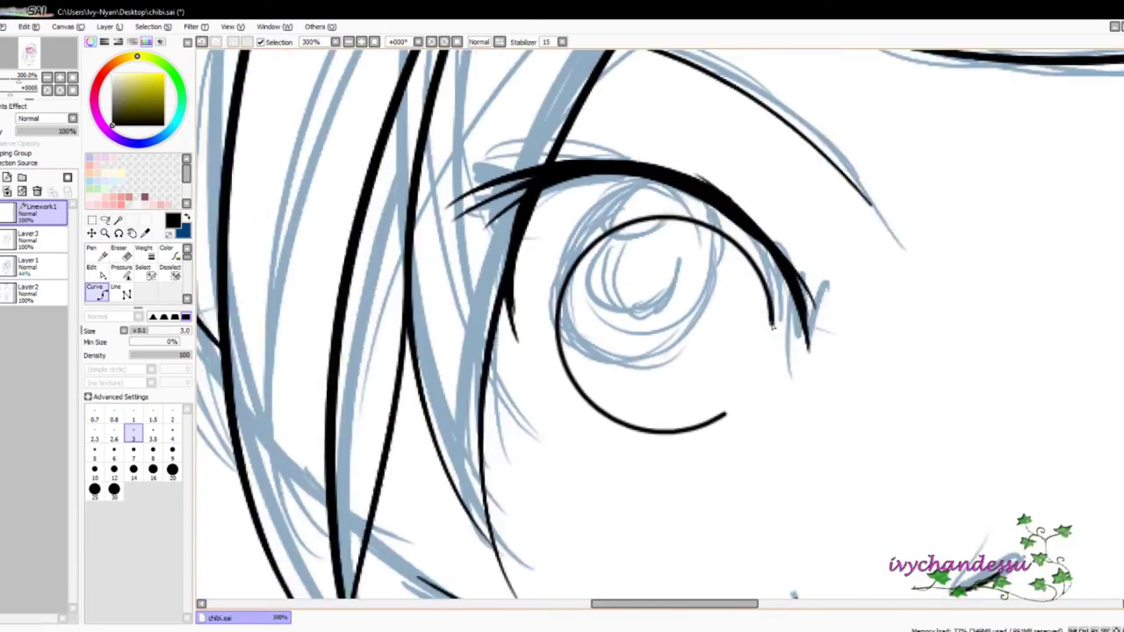
{"action": "left_click", "coordinate": [772, 327]}
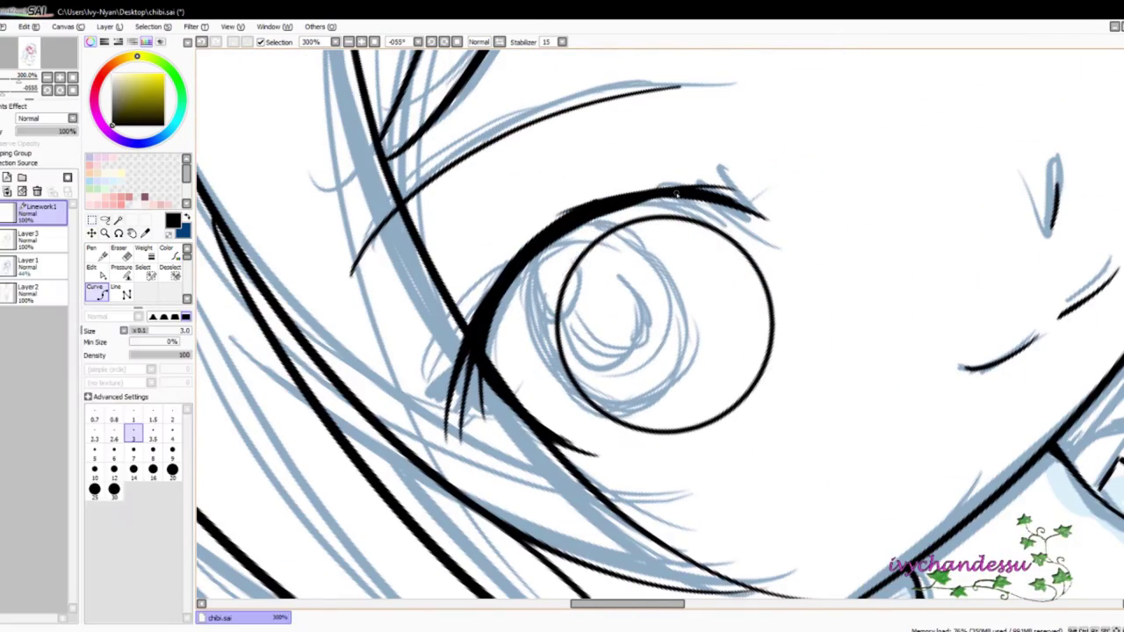
Step: Duplicate the linework layer that holds the circle
{"action": "key", "text": "ctrl+c"}
{"action": "key", "text": "ctrl+v"}
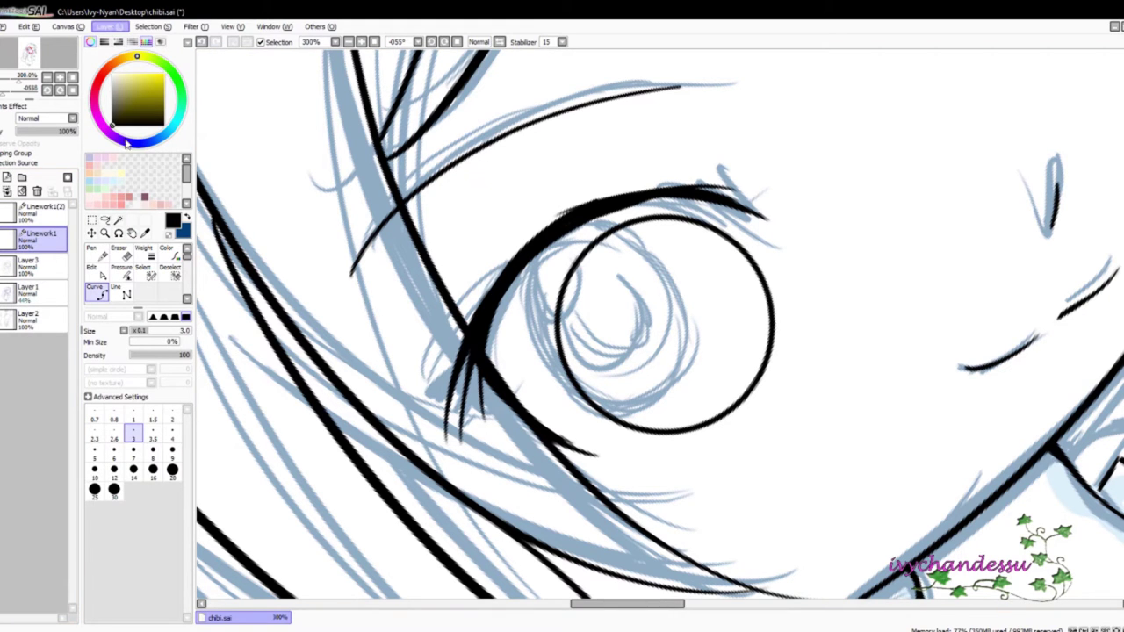
Step: Scale, rotate and move the drawn circle to match the open eye's sketched iris outline
{"action": "key", "text": "ctrl+t"}
{"action": "mouse_move", "coordinate": [819, 315]}
{"action": "left_mouse_down"}
{"action": "mouse_move", "coordinate": [748, 329]}
{"action": "mouse_move", "coordinate": [657, 313]}
{"action": "mouse_move", "coordinate": [657, 434]}
{"action": "mouse_move", "coordinate": [645, 404]}
{"action": "mouse_move", "coordinate": [682, 382]}
{"action": "left_mouse_up"}
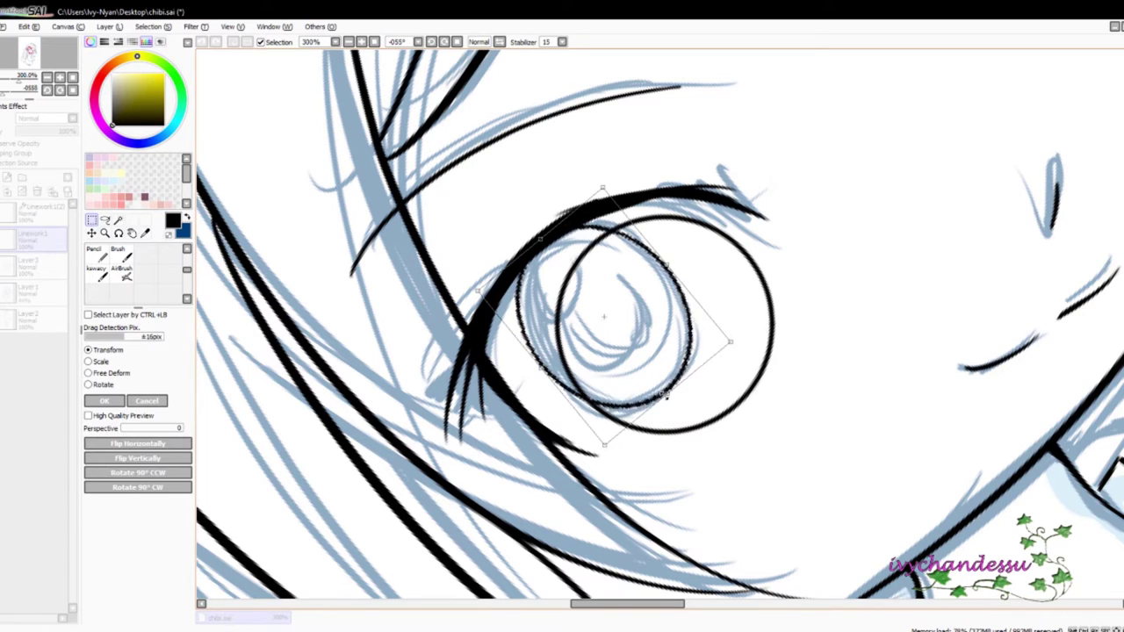
{"action": "key", "text": "Return"}
Step: Duplicate the iris circle and shrink the copy over the sketched eye highlight beside the upper lash line
{"action": "left_click", "coordinate": [65, 277]}
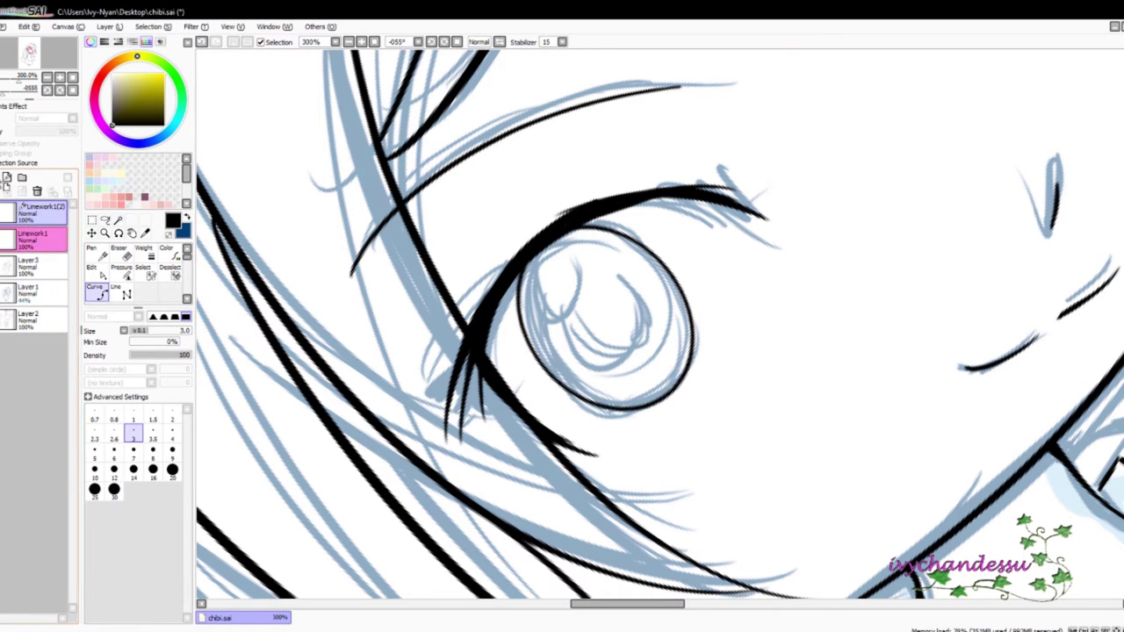
{"action": "key", "text": "ctrl+t"}
{"action": "key", "text": "Return"}
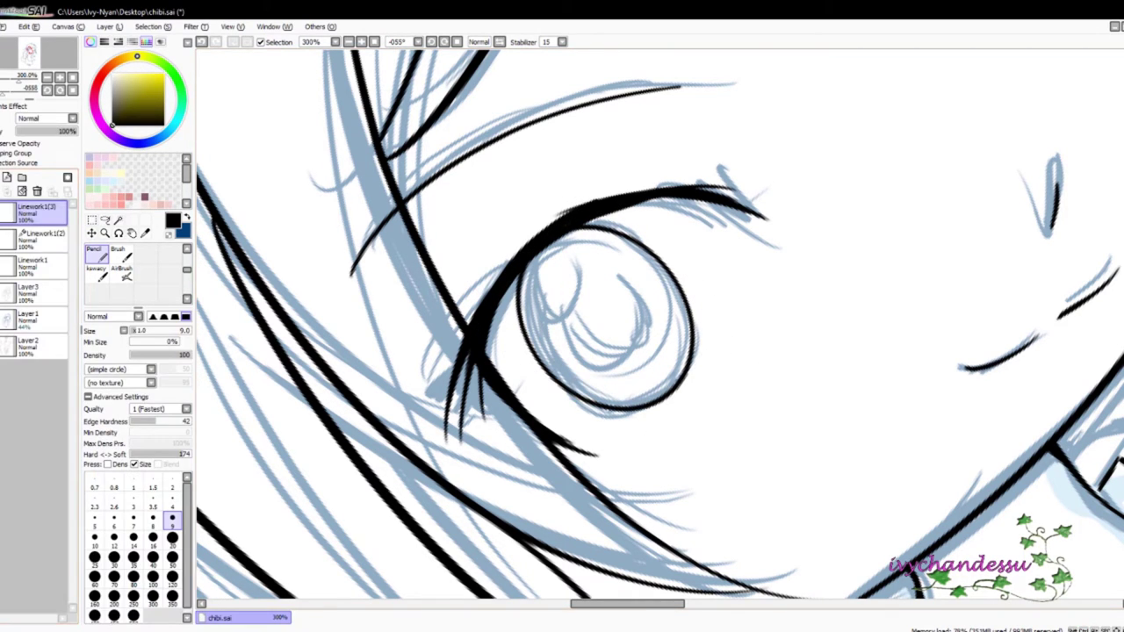
{"action": "key", "text": "ctrl+t"}
{"action": "mouse_move", "coordinate": [741, 264]}
{"action": "left_mouse_down"}
{"action": "mouse_move", "coordinate": [518, 314]}
{"action": "mouse_move", "coordinate": [553, 308]}
{"action": "mouse_move", "coordinate": [597, 346]}
{"action": "mouse_move", "coordinate": [562, 316]}
{"action": "mouse_move", "coordinate": [560, 279]}
{"action": "left_mouse_up"}
{"action": "key", "text": "Return"}
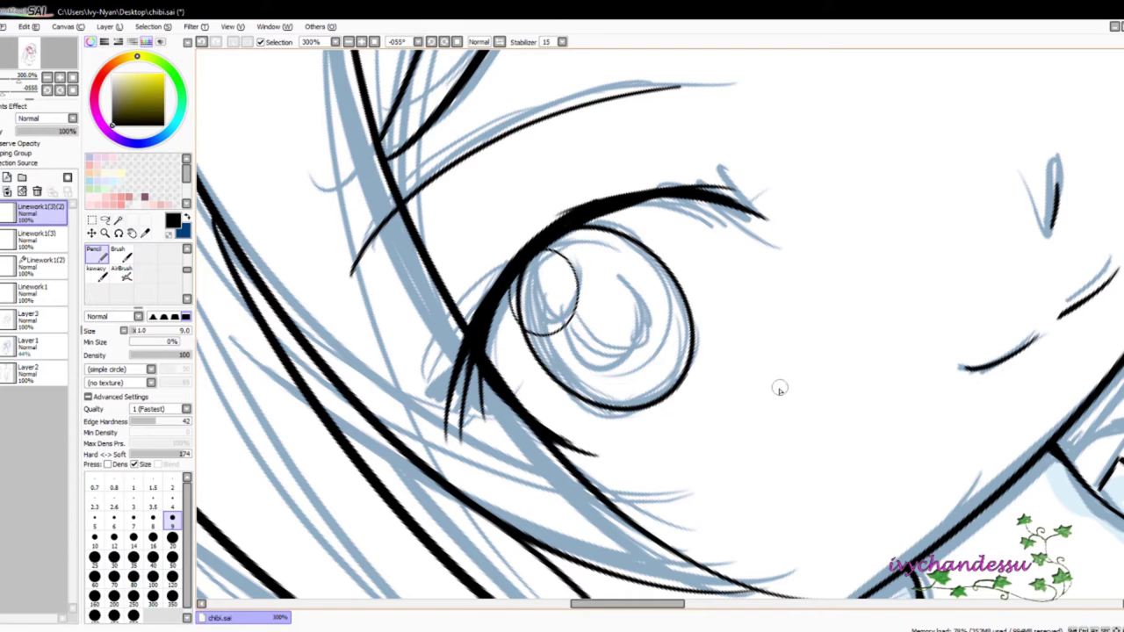
{"action": "key", "text": "ctrl+t"}
{"action": "key", "text": "Return"}
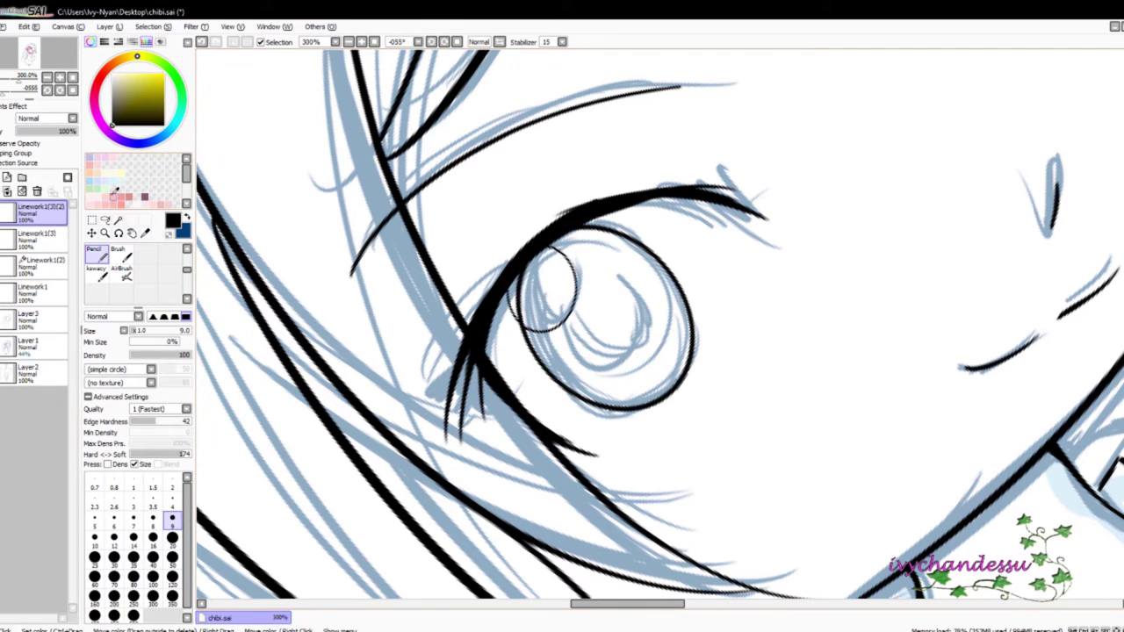
Step: Make another copy of the circle and scale it to pupil size inside the iris
{"action": "left_click", "coordinate": [50, 244]}
{"action": "key", "text": "ctrl+t"}
{"action": "left_click_drag", "start_coordinate": [732, 306], "coordinate": [660, 305]}
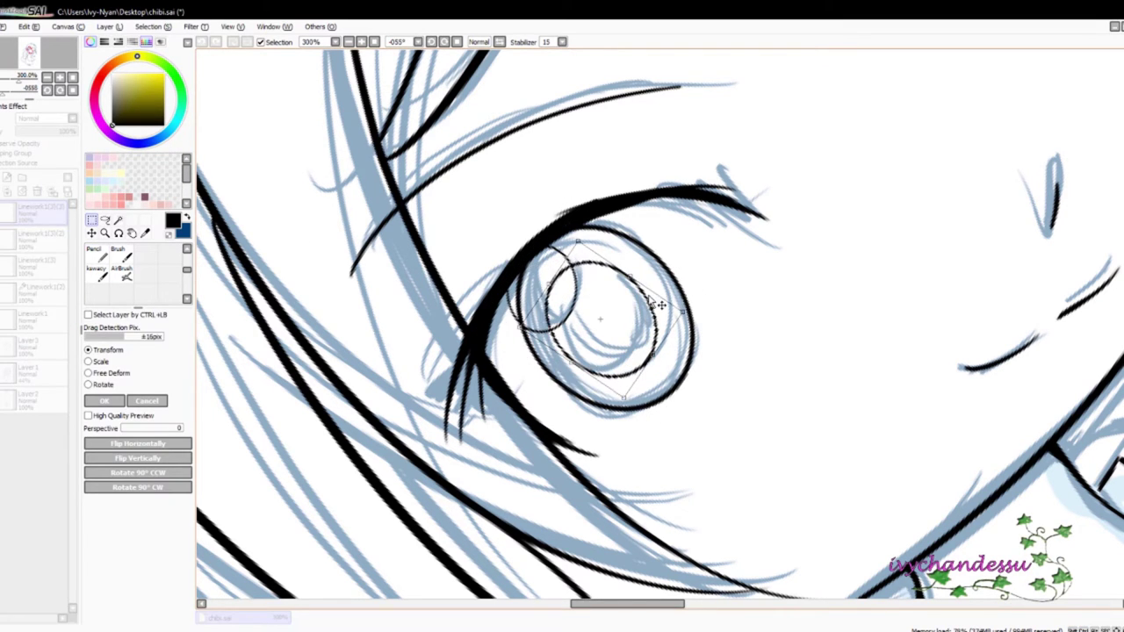
{"action": "key", "text": "Return"}
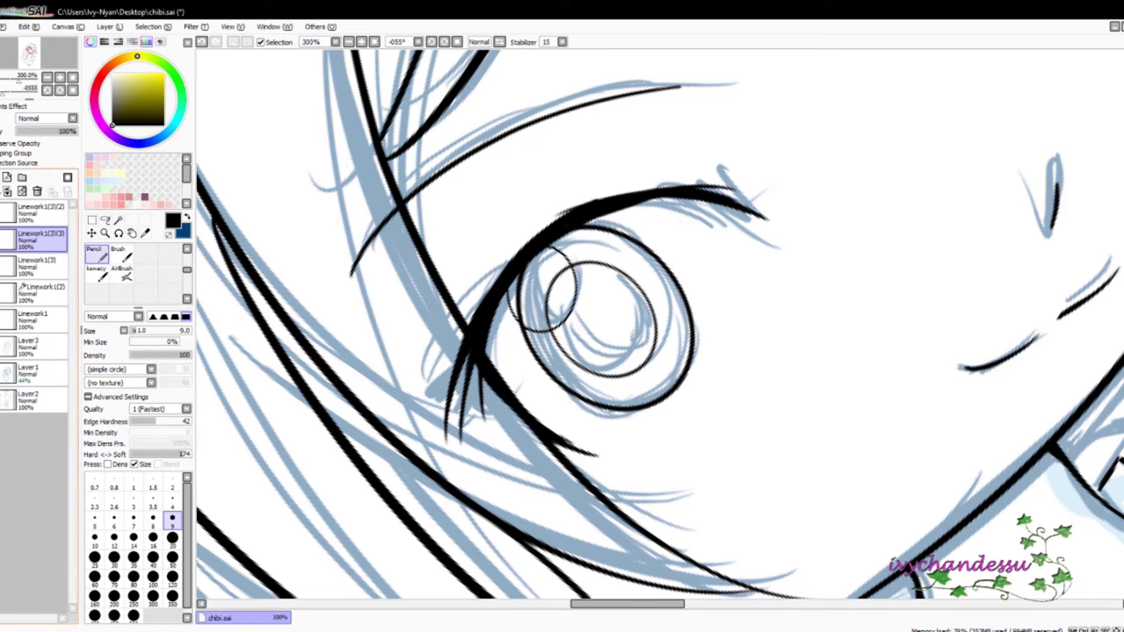
Step: Fill the pupil circle with black and the highlight circle with white using the Bucket tool
{"action": "scroll", "coordinate": [155, 275], "scroll_direction": "down", "scroll_amount": 3}
{"action": "left_click", "coordinate": [95, 255]}
{"action": "left_click", "coordinate": [566, 332]}
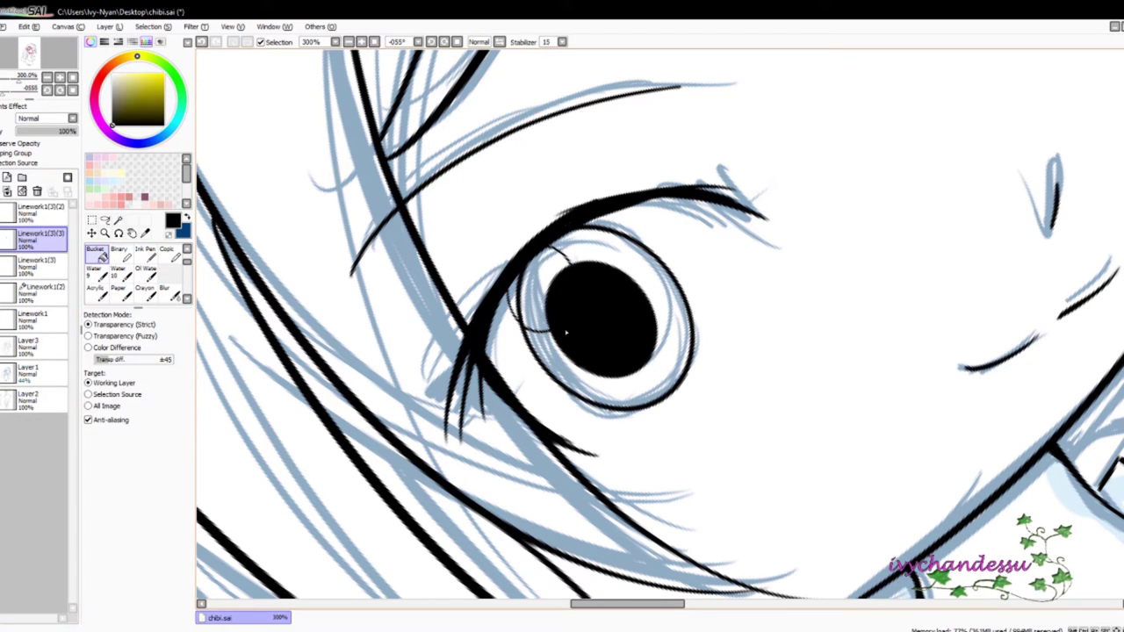
{"action": "left_click", "coordinate": [39, 210]}
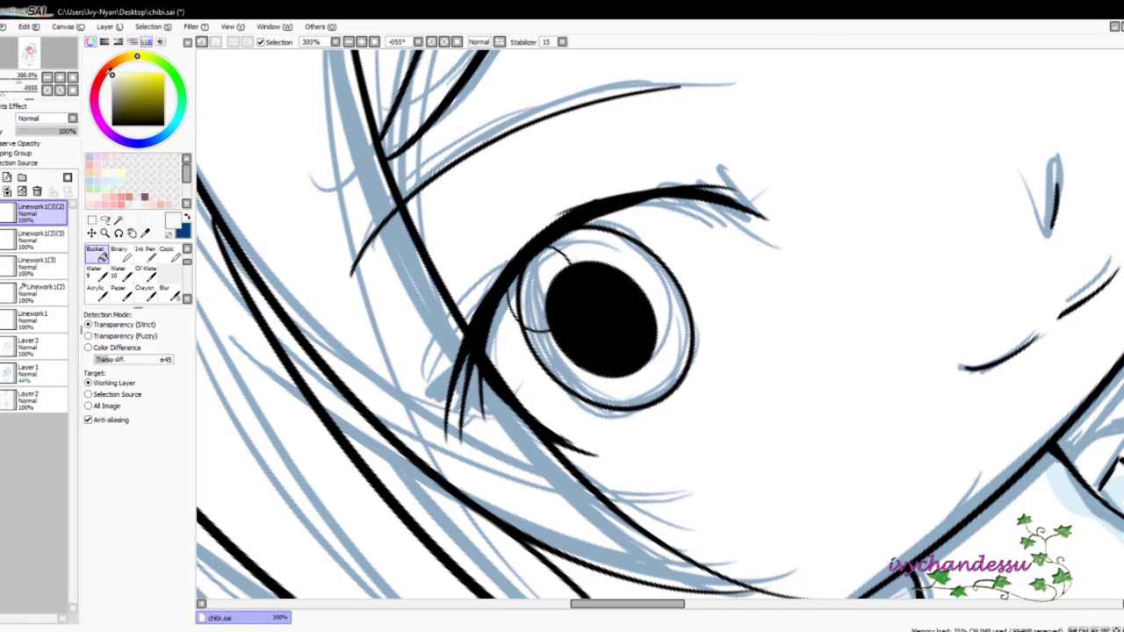
{"action": "left_click", "coordinate": [540, 284]}
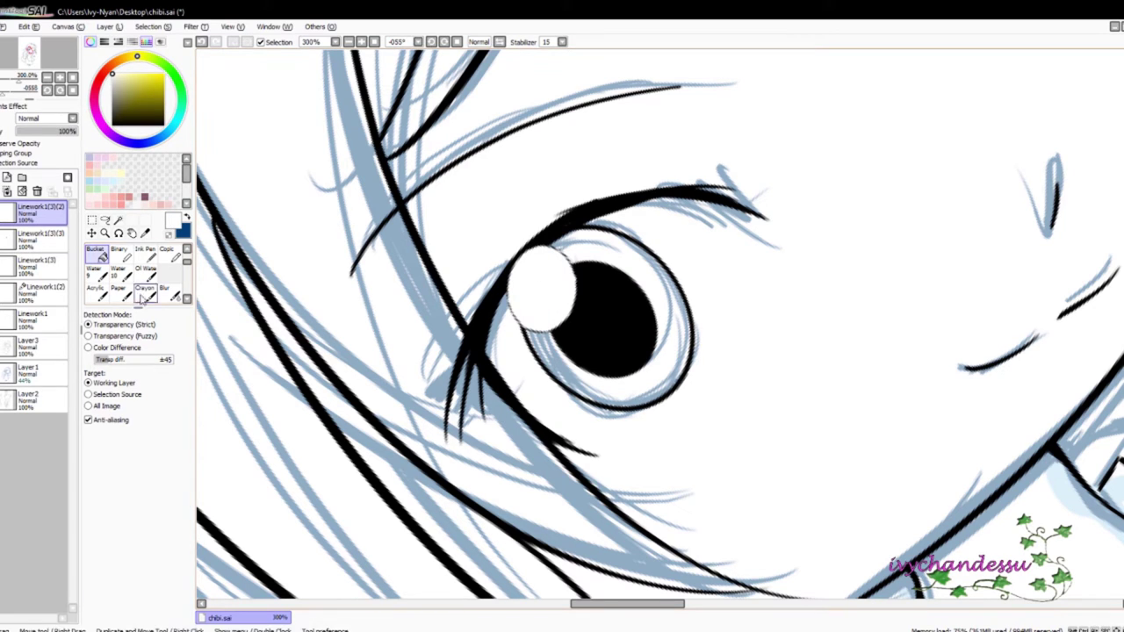
Step: Try placing the white highlight layer beneath the other linework layers
{"action": "left_click", "coordinate": [4, 230]}
{"action": "left_click_drag", "start_coordinate": [35, 210], "coordinate": [28, 318]}
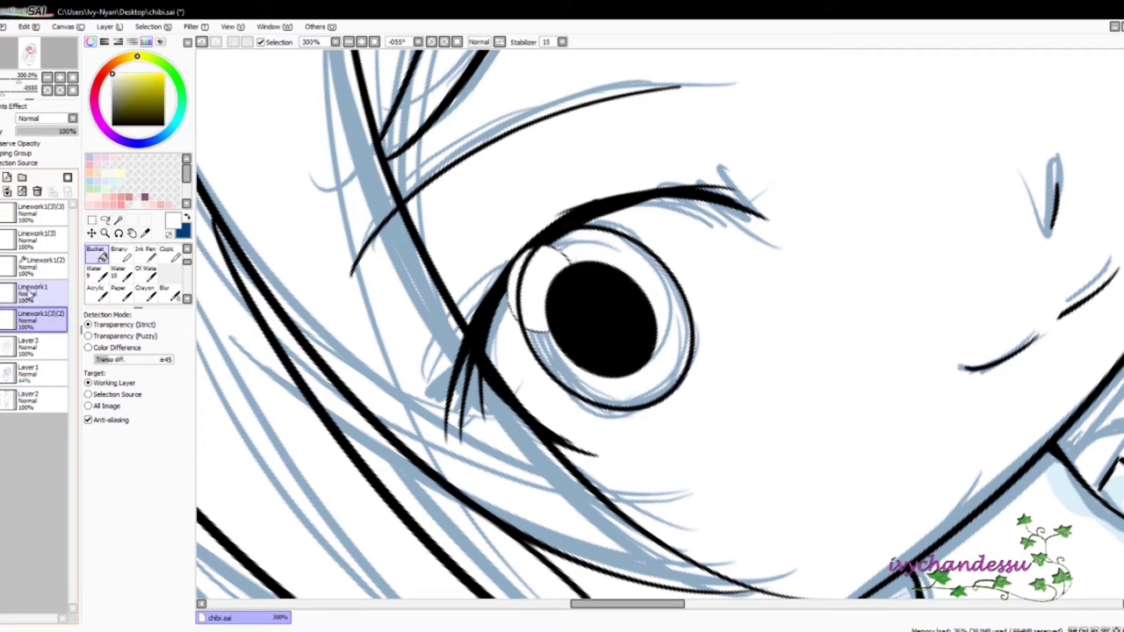
{"action": "key", "text": "ctrl+z"}
{"action": "key", "text": "ctrl+z"}
Step: Resize and reposition the white highlight so it overlaps the outer edge of the pupil and iris
{"action": "key", "text": "ctrl+t"}
{"action": "left_click_drag", "start_coordinate": [575, 299], "coordinate": [553, 312]}
{"action": "key", "text": "Return"}
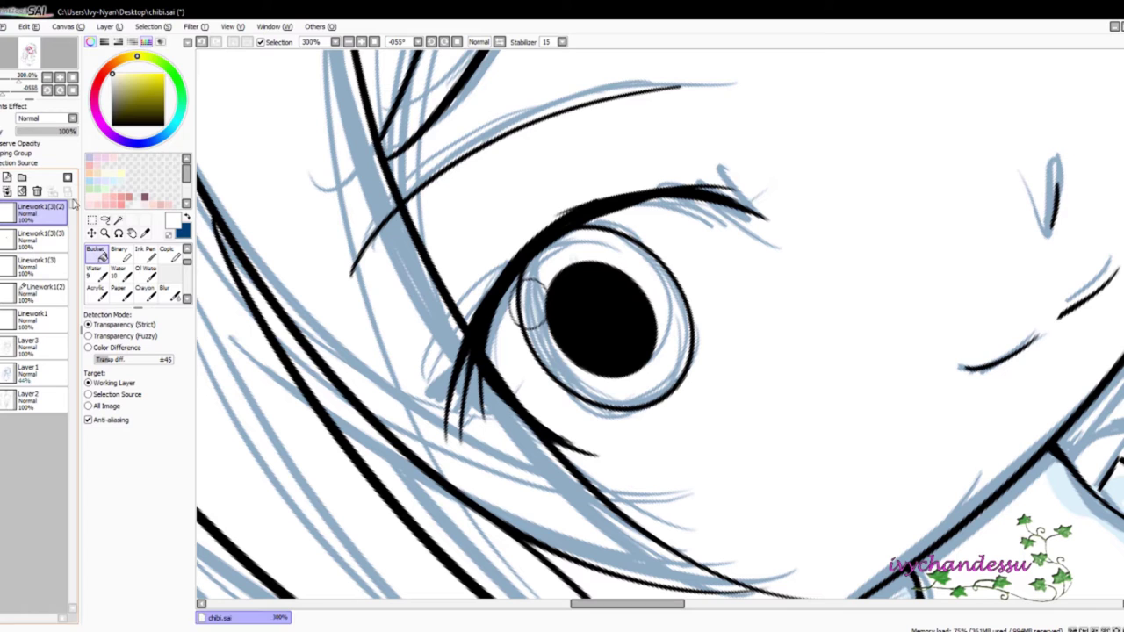
{"action": "key", "text": "ctrl+t"}
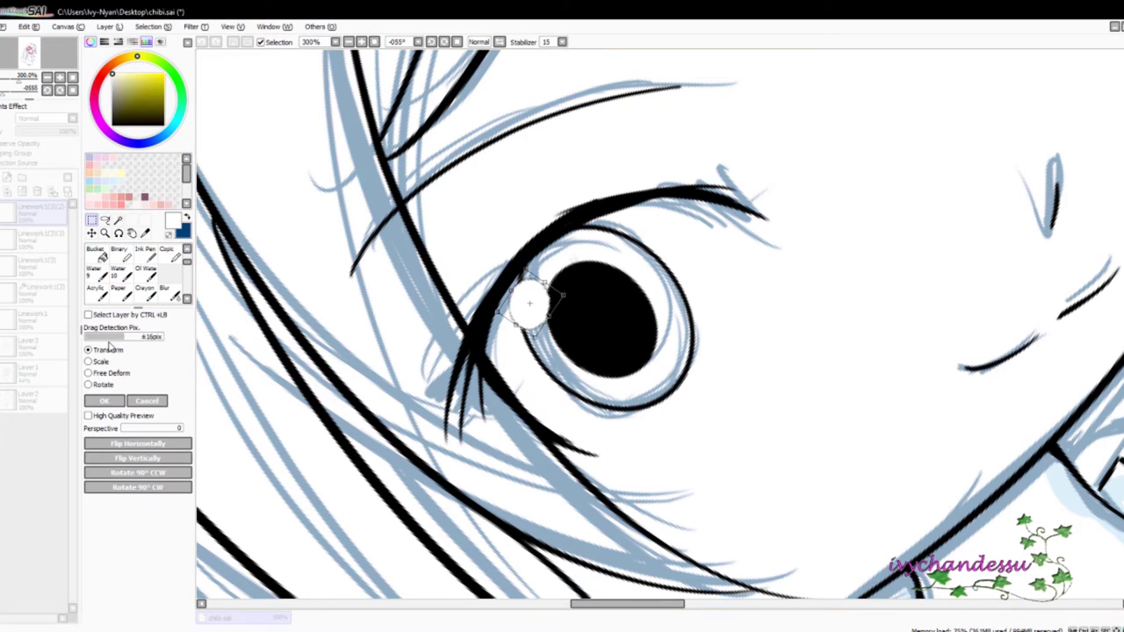
{"action": "mouse_move", "coordinate": [564, 296]}
{"action": "left_mouse_down"}
{"action": "mouse_move", "coordinate": [575, 283]}
{"action": "mouse_move", "coordinate": [568, 316]}
{"action": "left_mouse_up"}
{"action": "key", "text": "Return"}
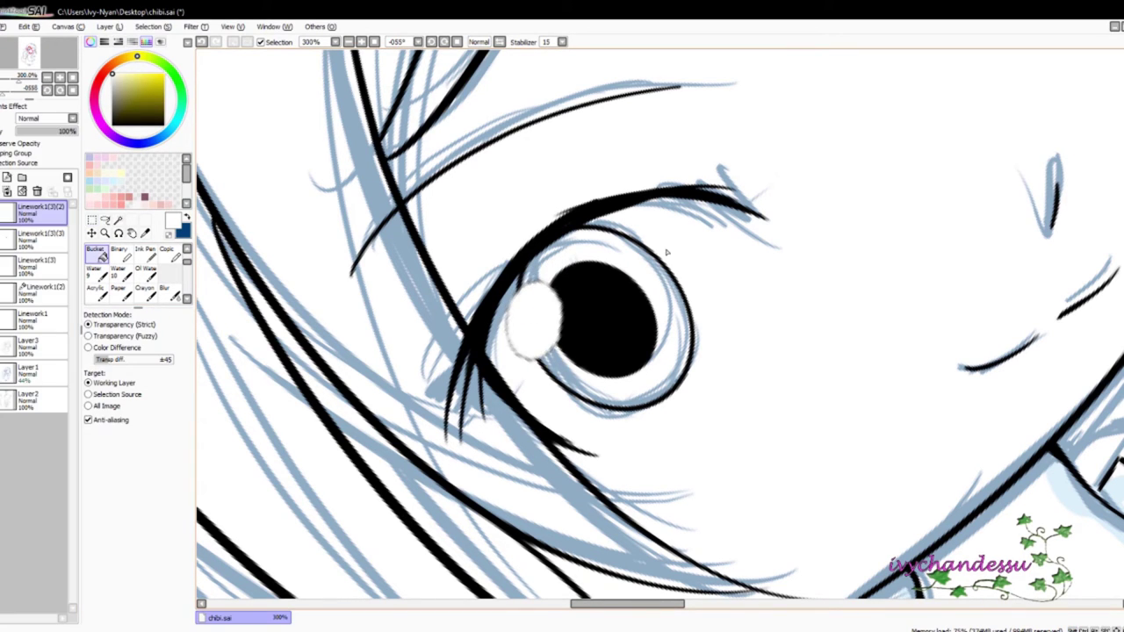
Step: Turn the canvas nearly upright and hide the blue sketch on Layer1
{"action": "scroll", "coordinate": [518, 217], "scroll_direction": "down", "scroll_amount": 5}
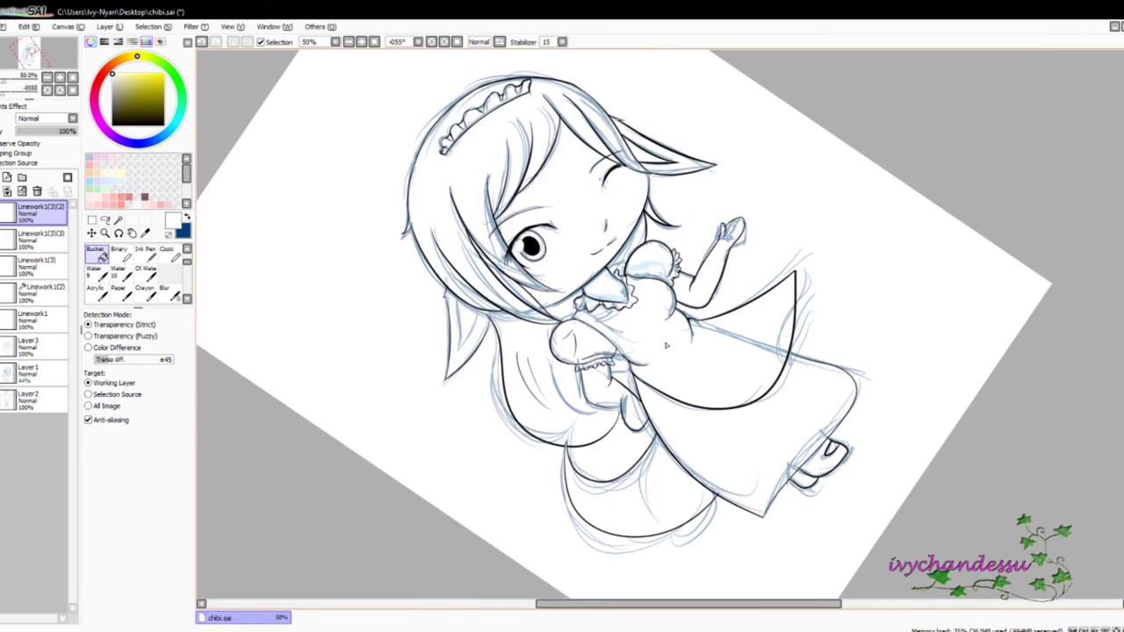
{"action": "left_click_drag", "start_coordinate": [720, 242], "coordinate": [699, 447]}
{"action": "left_click", "coordinate": [5, 374]}
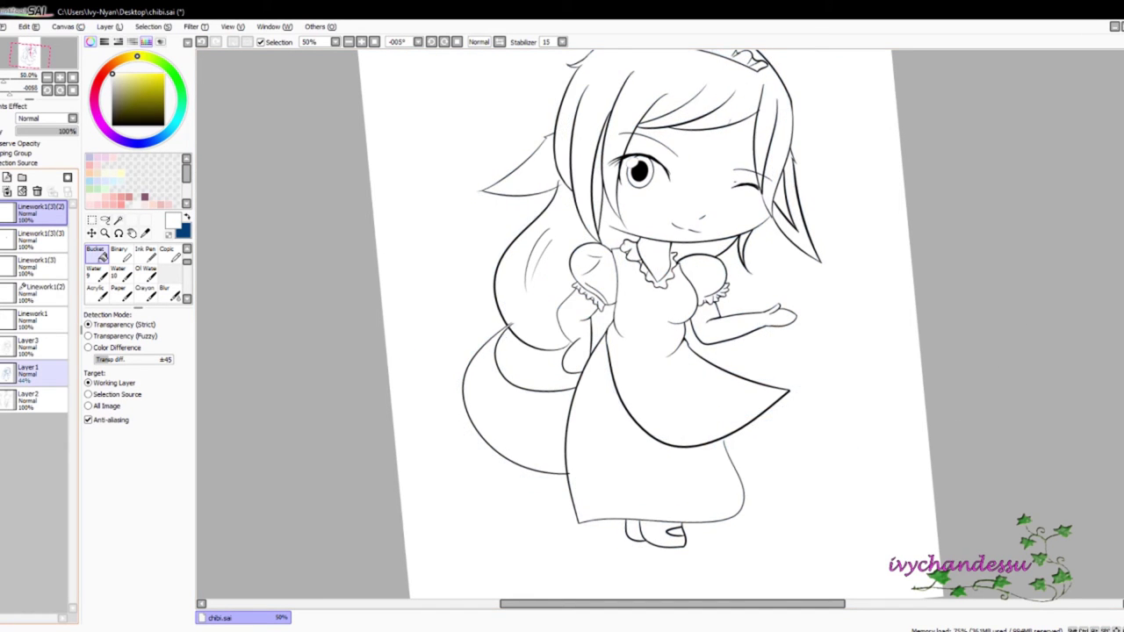
{"action": "key", "text": "Up"}
{"action": "key", "text": "Right"}
Step: On Layer3, erase the overshooting line ends at the pointed ear's base and extend its lower edge to the hair
{"action": "left_click", "coordinate": [42, 351]}
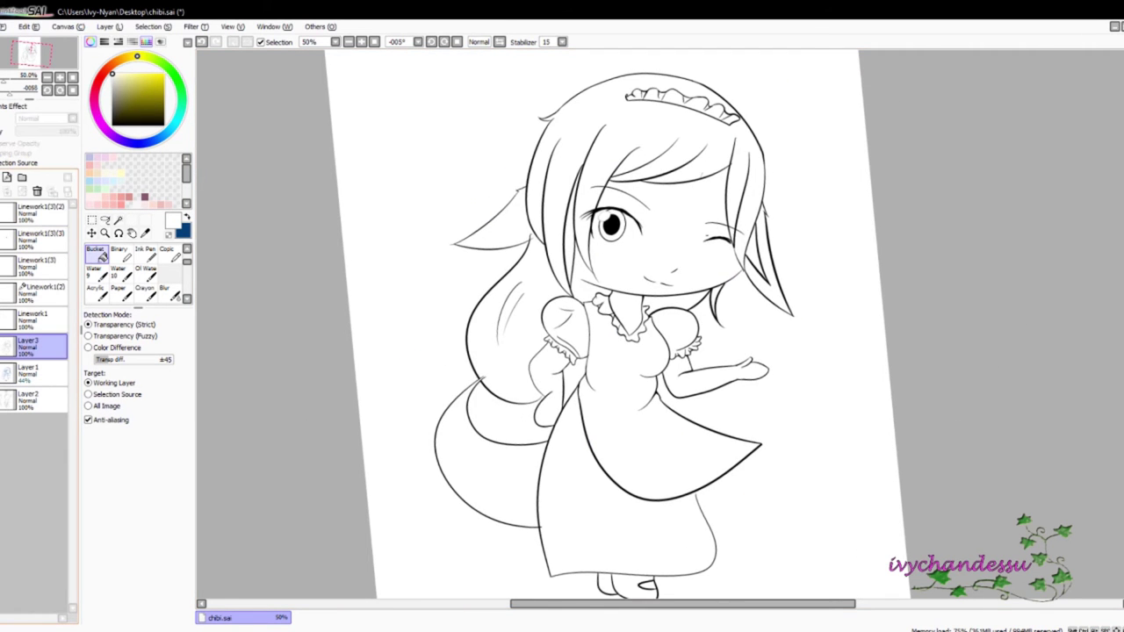
{"action": "left_click", "coordinate": [35, 320]}
{"action": "scroll", "coordinate": [1009, 357], "scroll_direction": "up", "scroll_amount": 2}
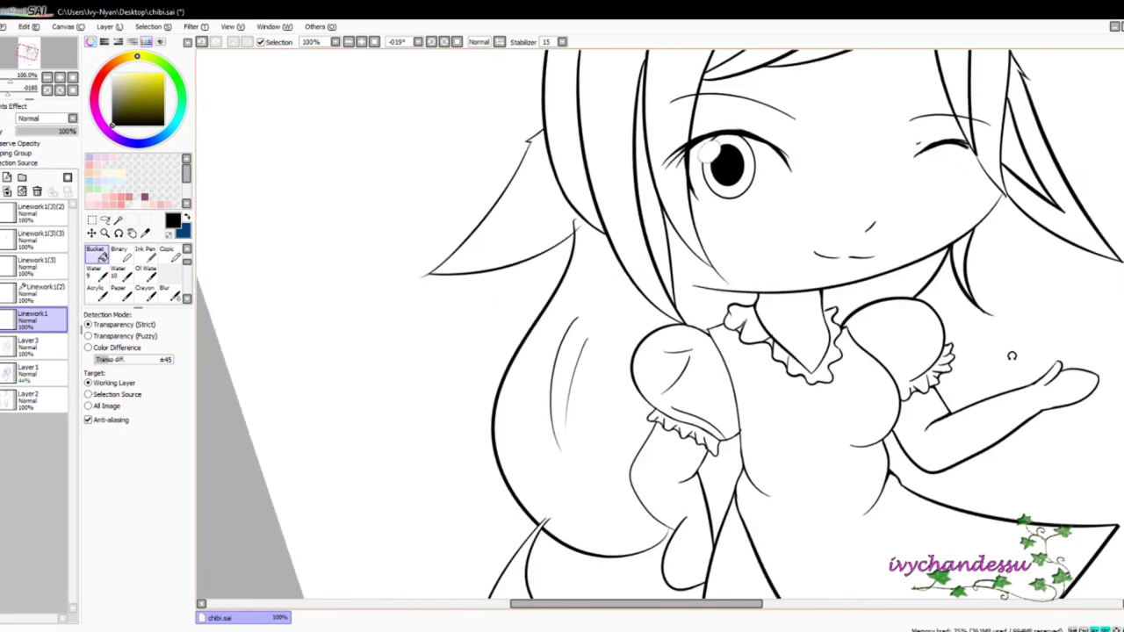
{"action": "key", "text": "n"}
{"action": "scroll", "coordinate": [556, 211], "scroll_direction": "up", "scroll_amount": 3}
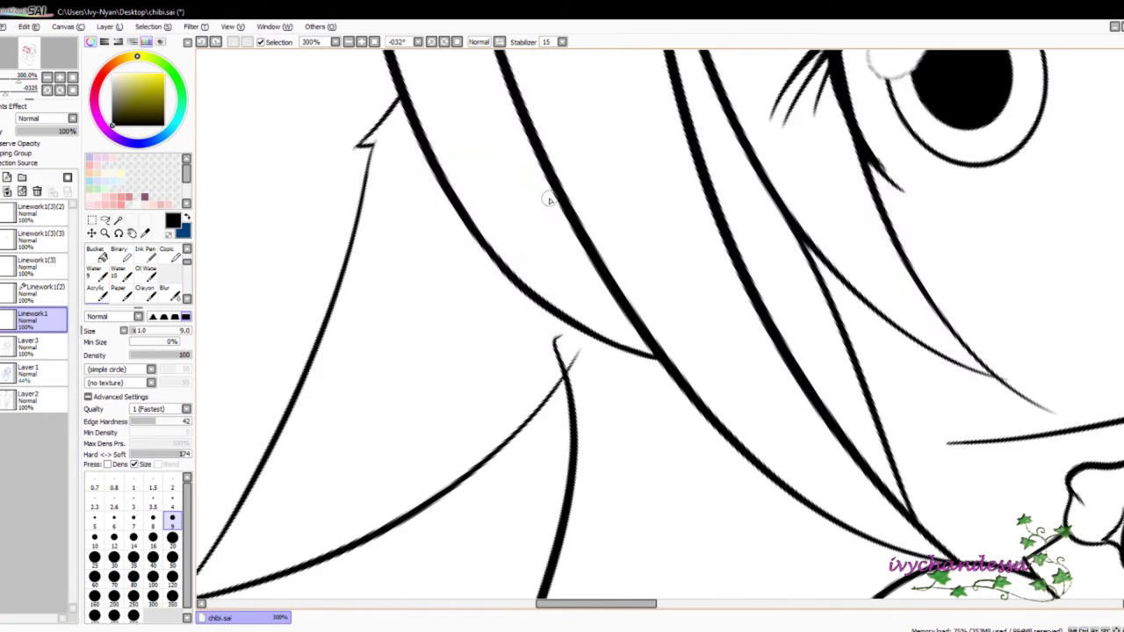
{"action": "key", "text": "b"}
{"action": "left_click", "coordinate": [53, 347]}
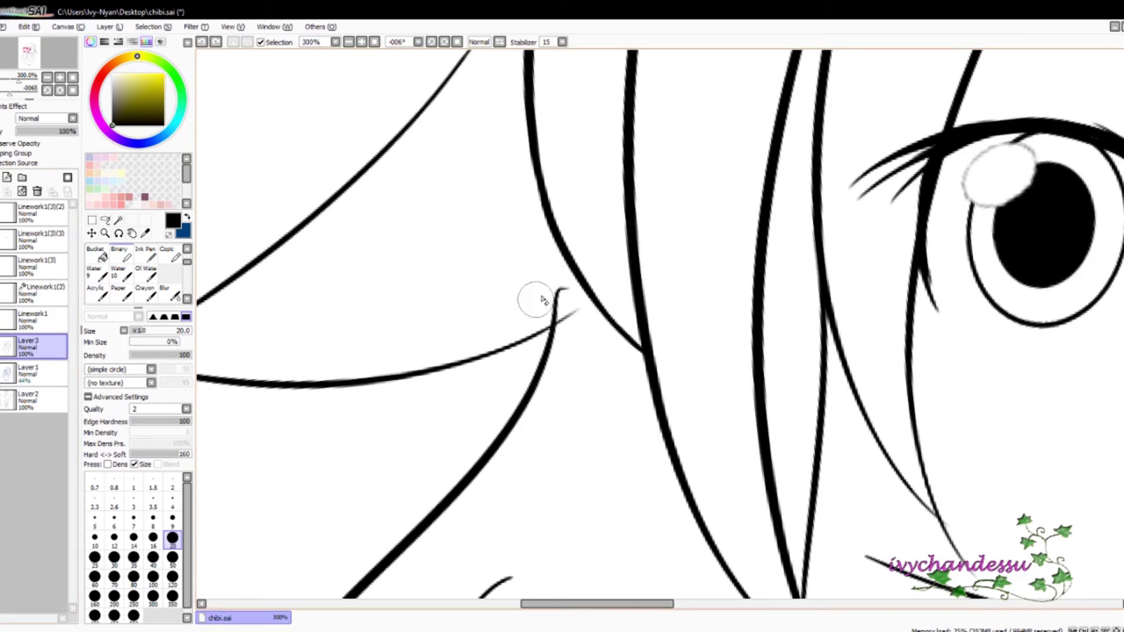
{"action": "scroll", "coordinate": [544, 292], "scroll_direction": "up", "scroll_amount": 2}
{"action": "key", "text": "n"}
{"action": "left_click_drag", "start_coordinate": [674, 198], "coordinate": [683, 305]}
{"action": "scroll", "coordinate": [943, 387], "scroll_direction": "down", "scroll_amount": 3}
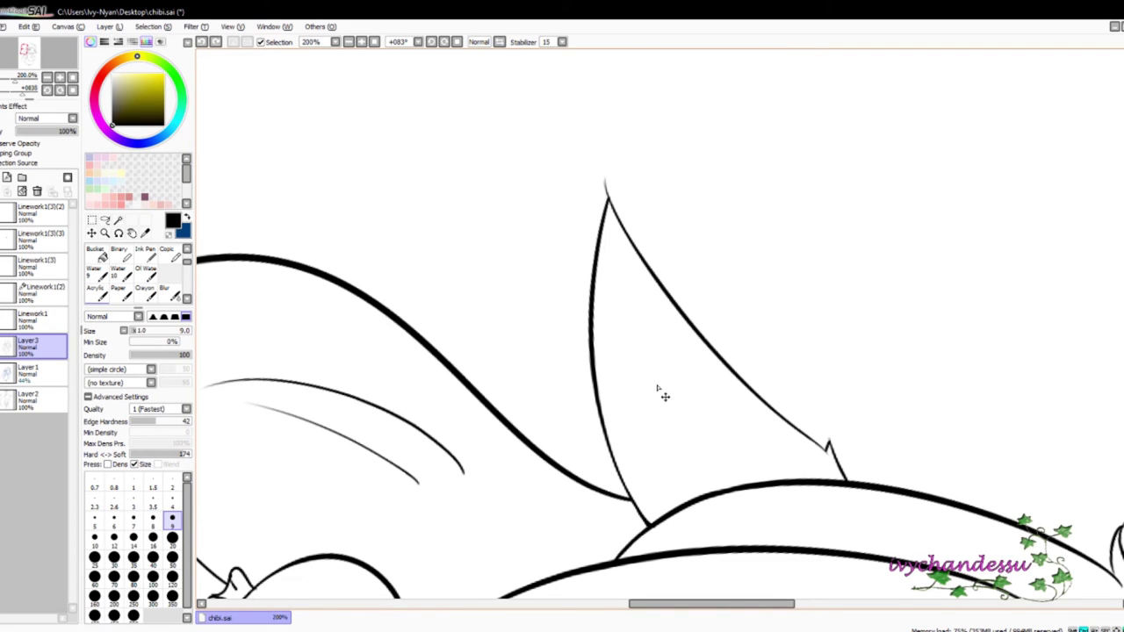
Step: Draw the inner contour line of the pointed ear in black and erase where it overlaps the hair
{"action": "key", "text": "ctrl+z"}
{"action": "left_click_drag", "start_coordinate": [694, 505], "coordinate": [661, 318]}
{"action": "left_click_drag", "start_coordinate": [773, 359], "coordinate": [677, 113]}
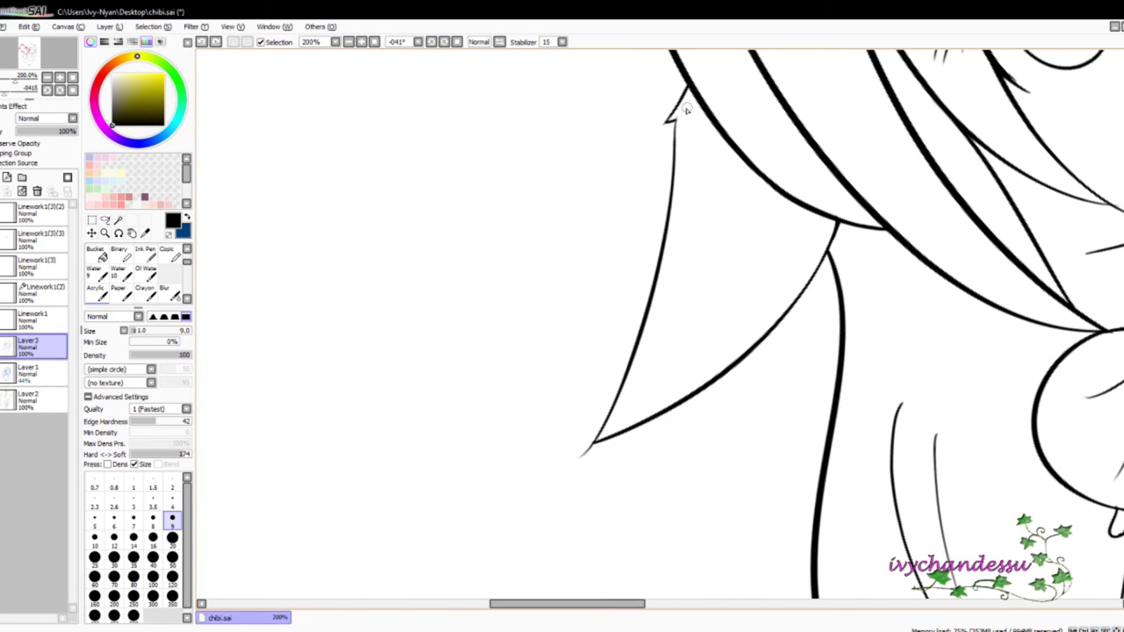
{"action": "left_click_drag", "start_coordinate": [700, 329], "coordinate": [806, 143]}
{"action": "left_click_drag", "start_coordinate": [710, 79], "coordinate": [638, 276]}
{"action": "key", "text": "e"}
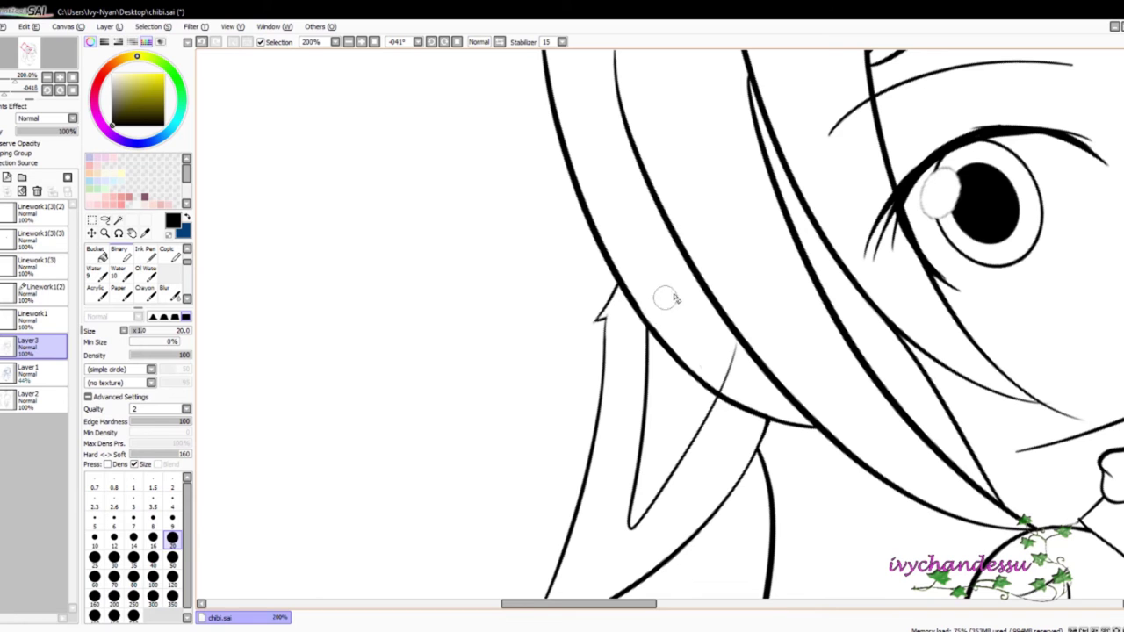
{"action": "scroll", "coordinate": [729, 389], "scroll_direction": "down", "scroll_amount": 5}
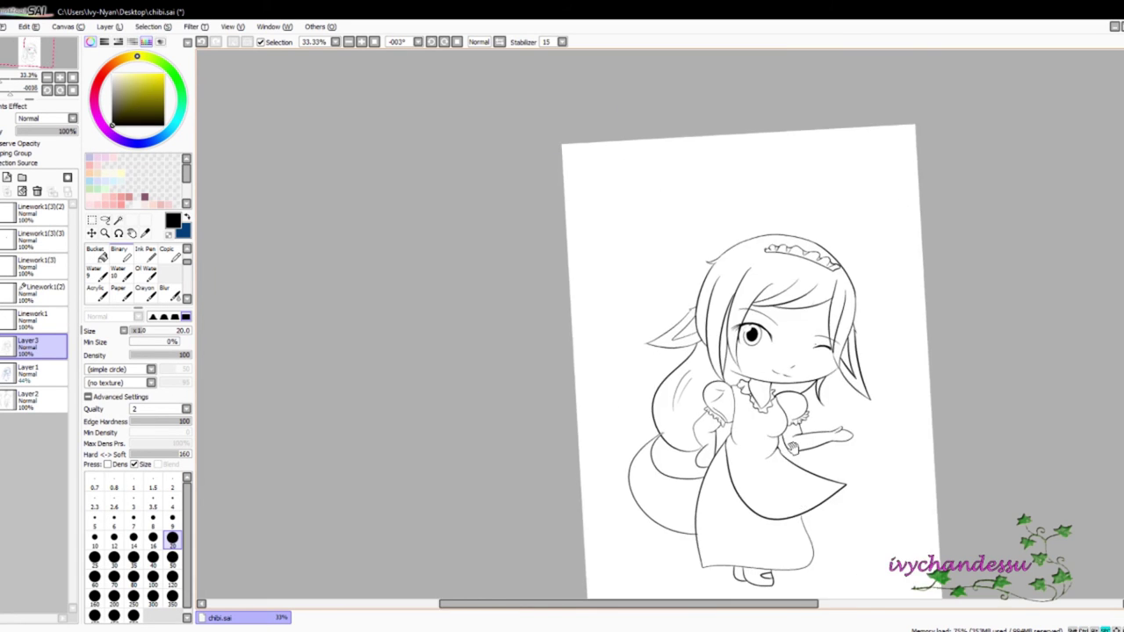